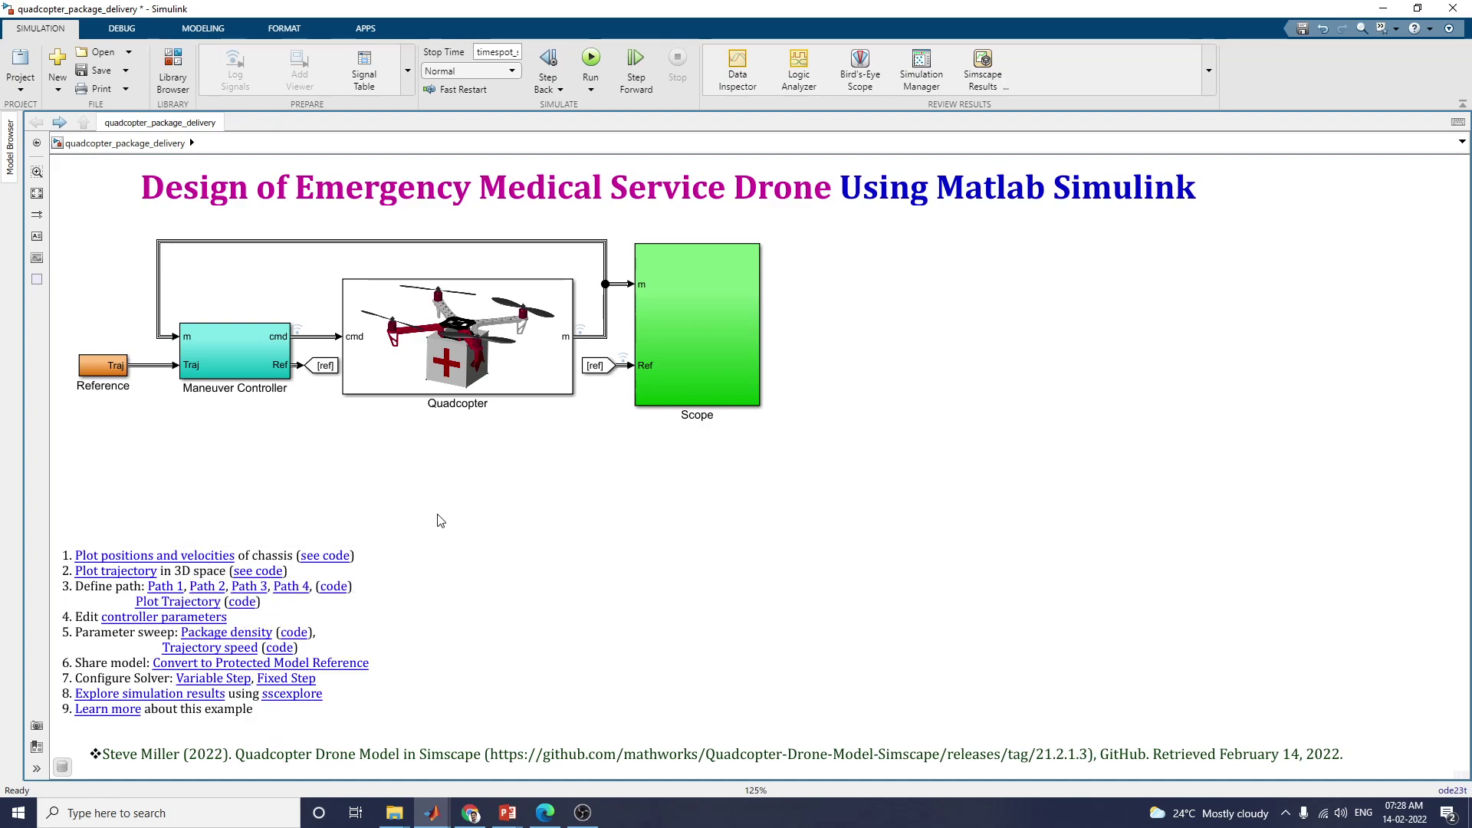
{"action": "left_click", "coordinate": [282, 574]}
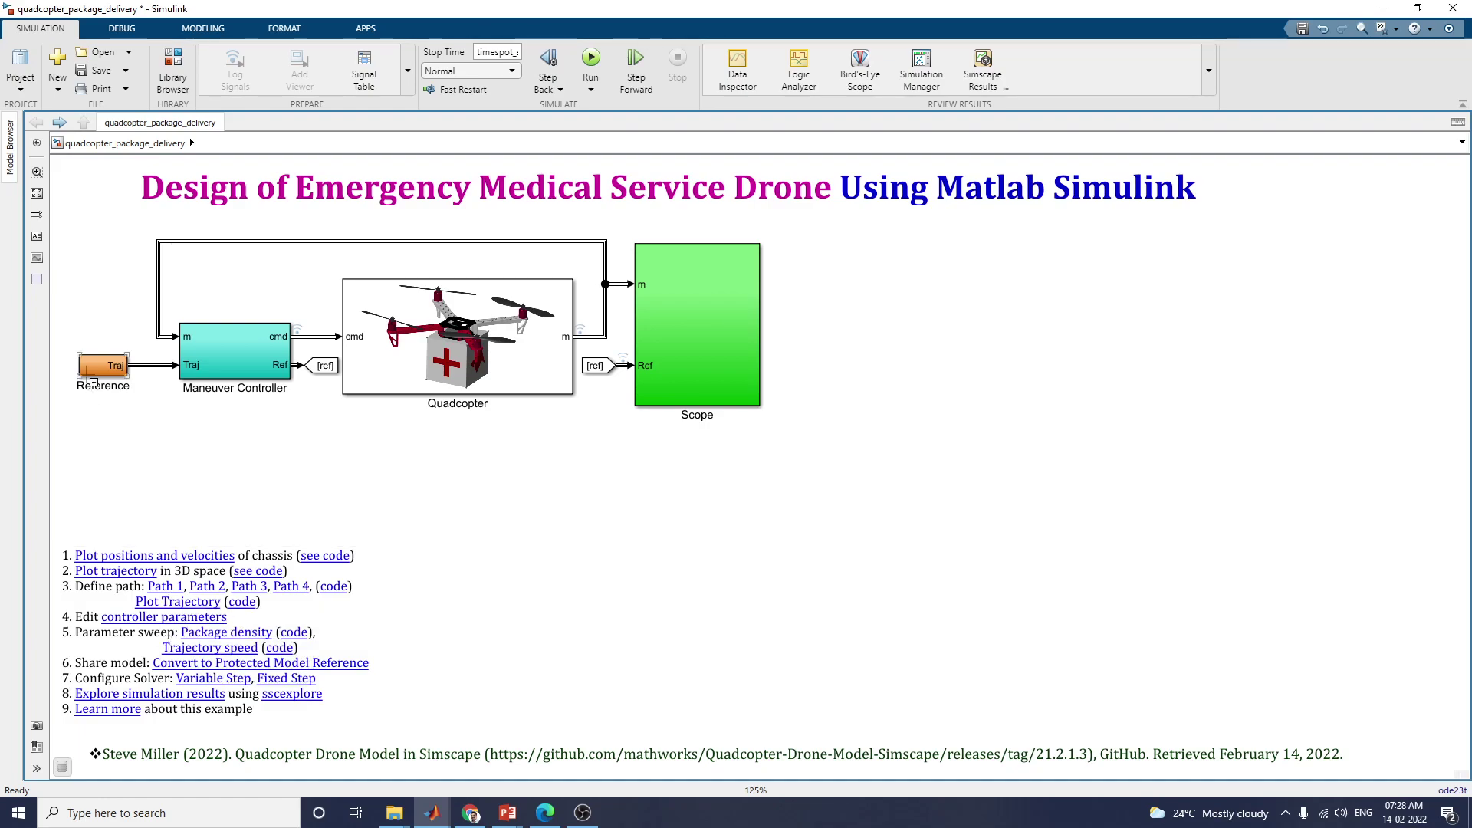
{"action": "left_click", "coordinate": [90, 375]}
{"action": "double_click", "coordinate": [91, 375]}
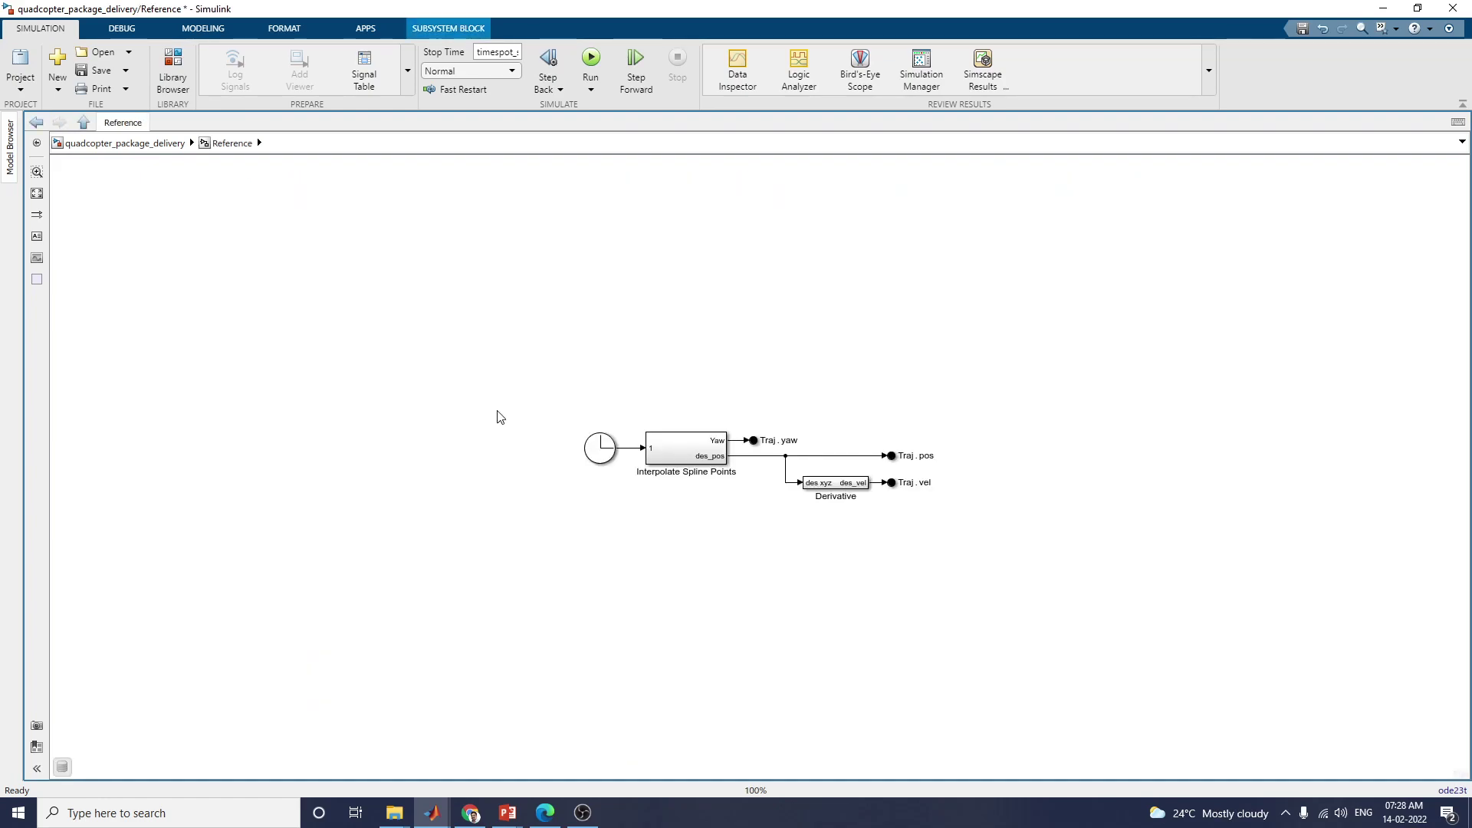
{"action": "key", "text": "ctrl+plus"}
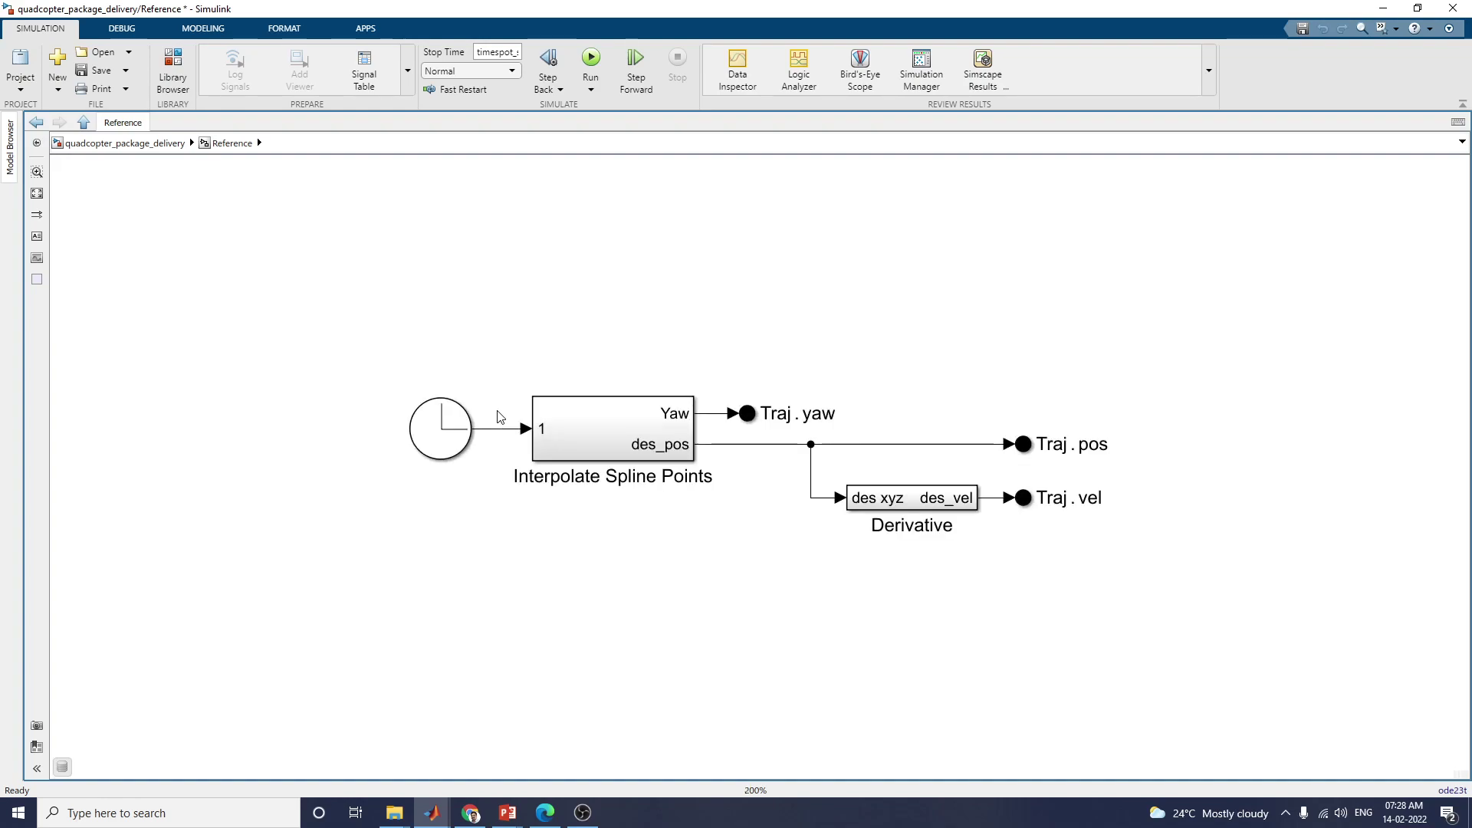
{"action": "key", "text": "ctrl+plus"}
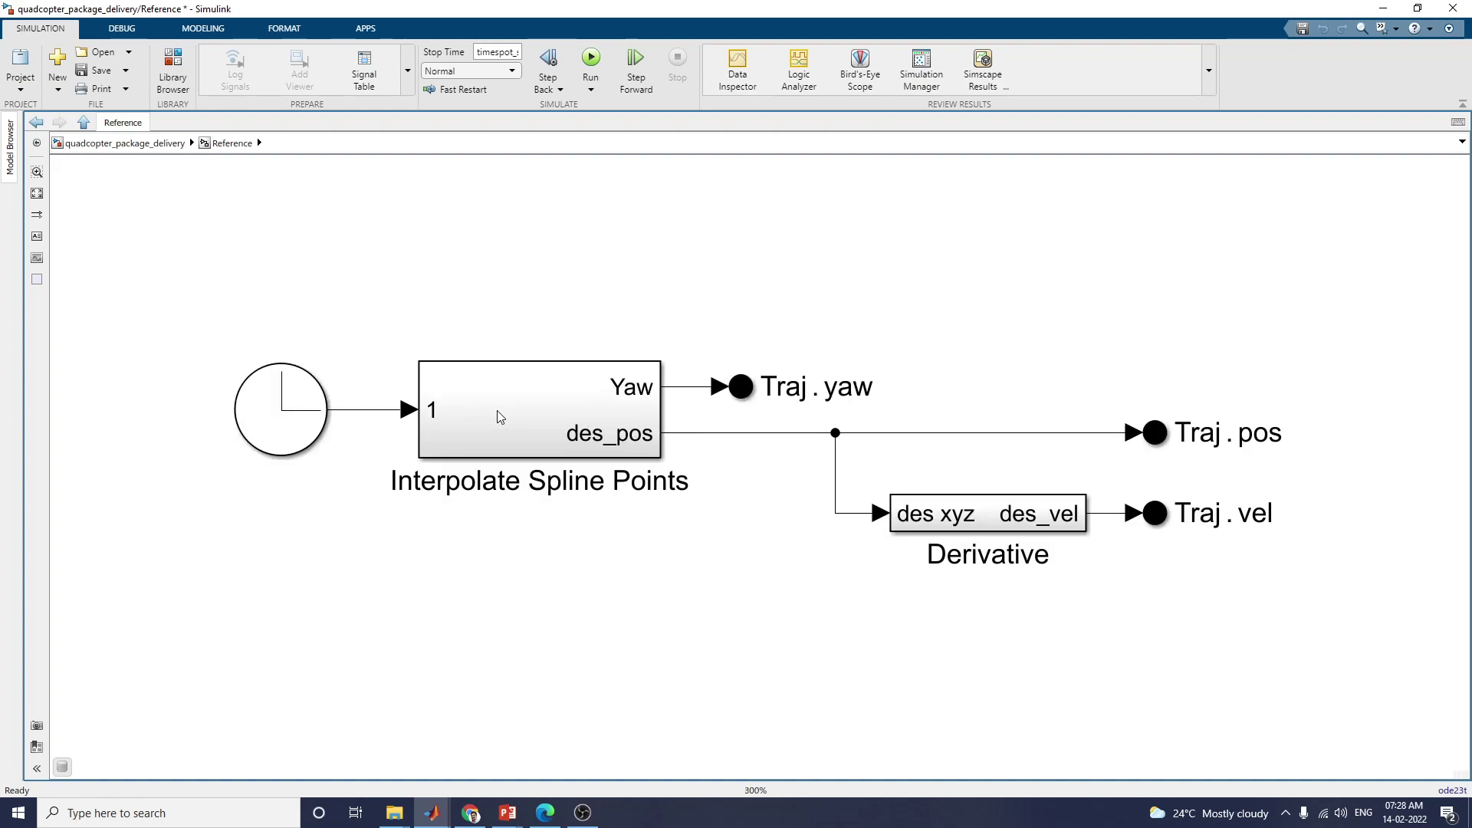
{"action": "double_click", "coordinate": [507, 398]}
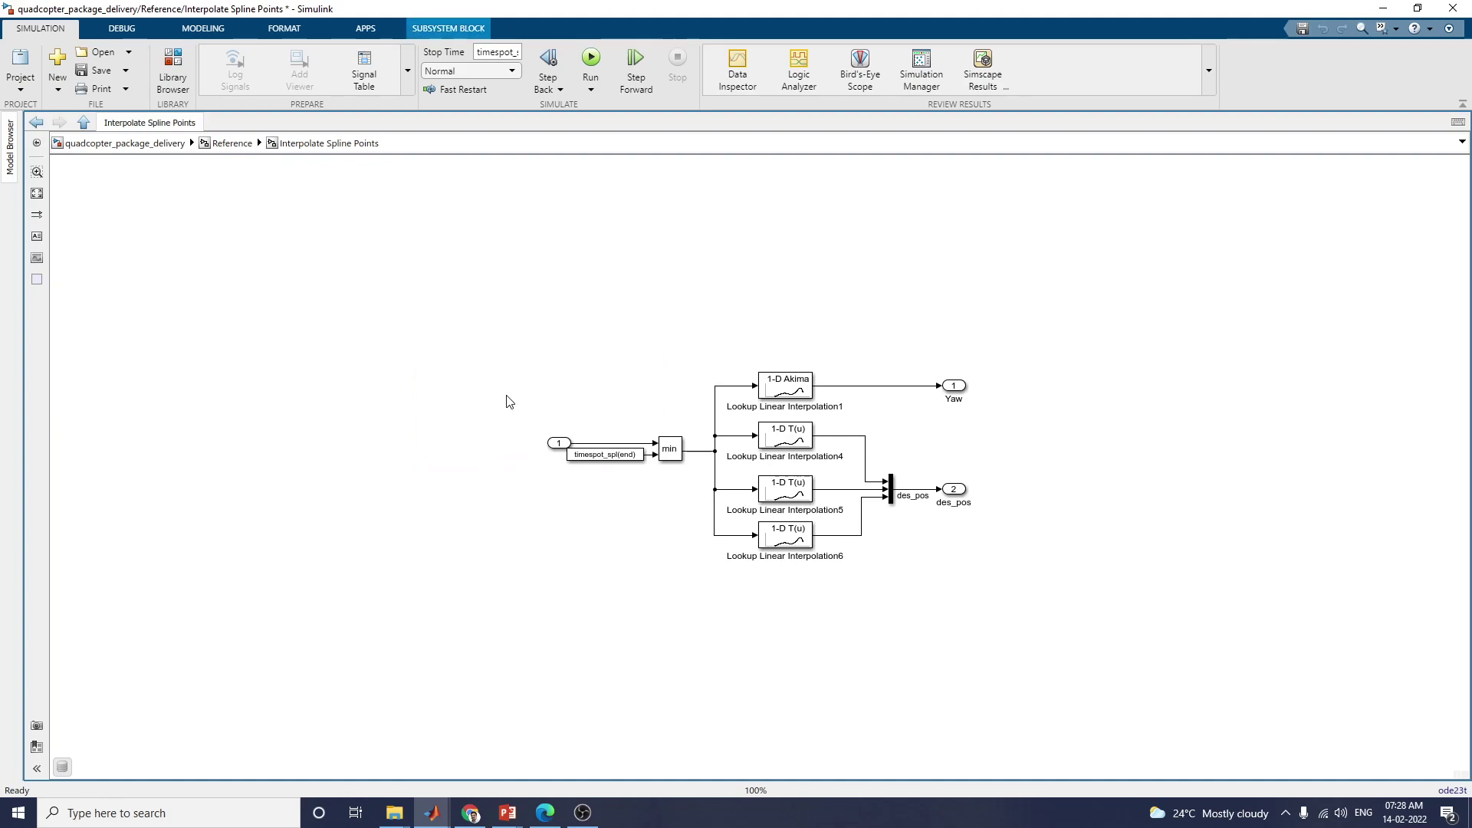
{"action": "key", "text": "ctrl+plus"}
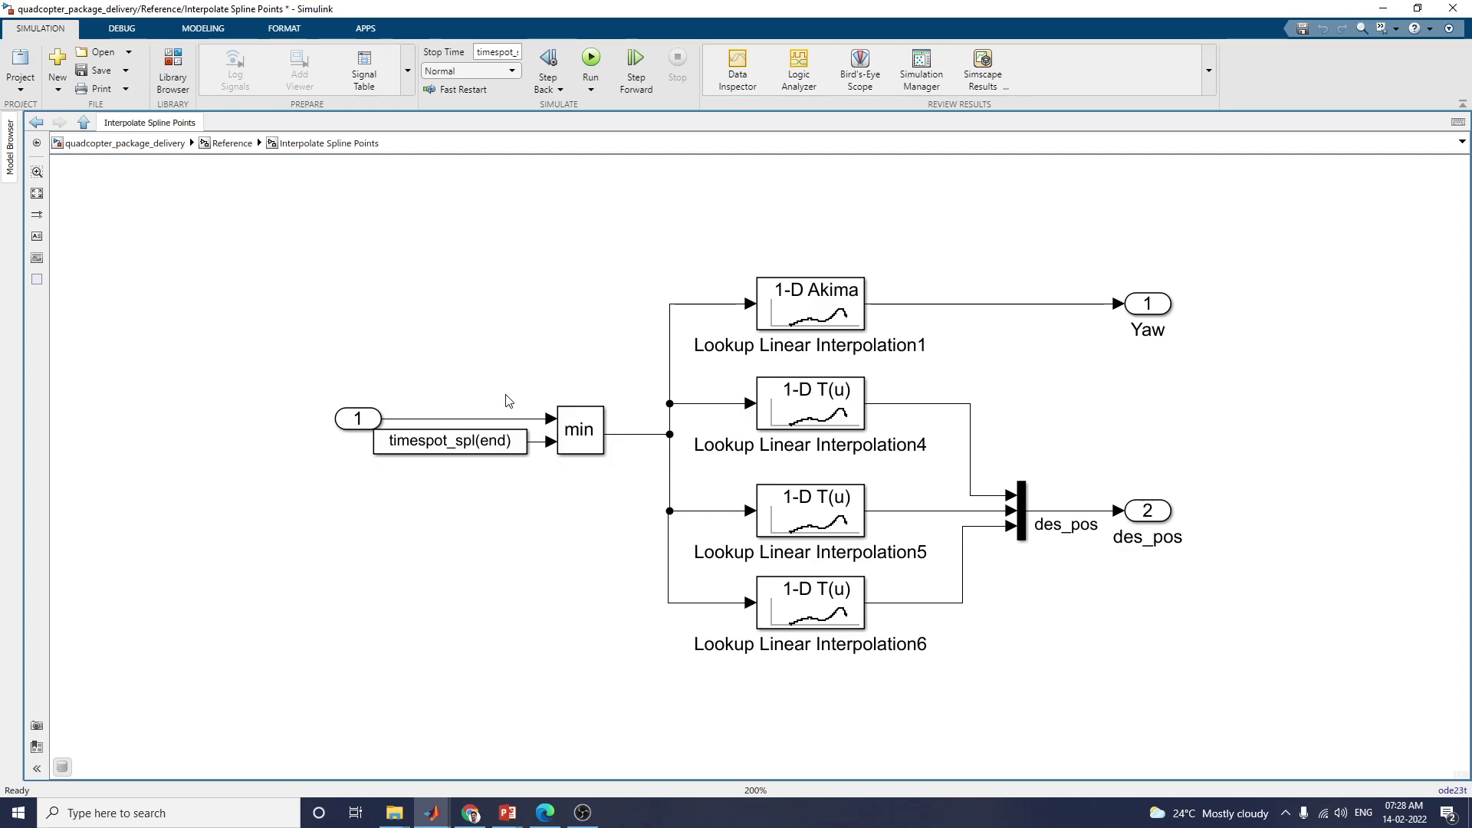
{"action": "left_click", "coordinate": [37, 122]}
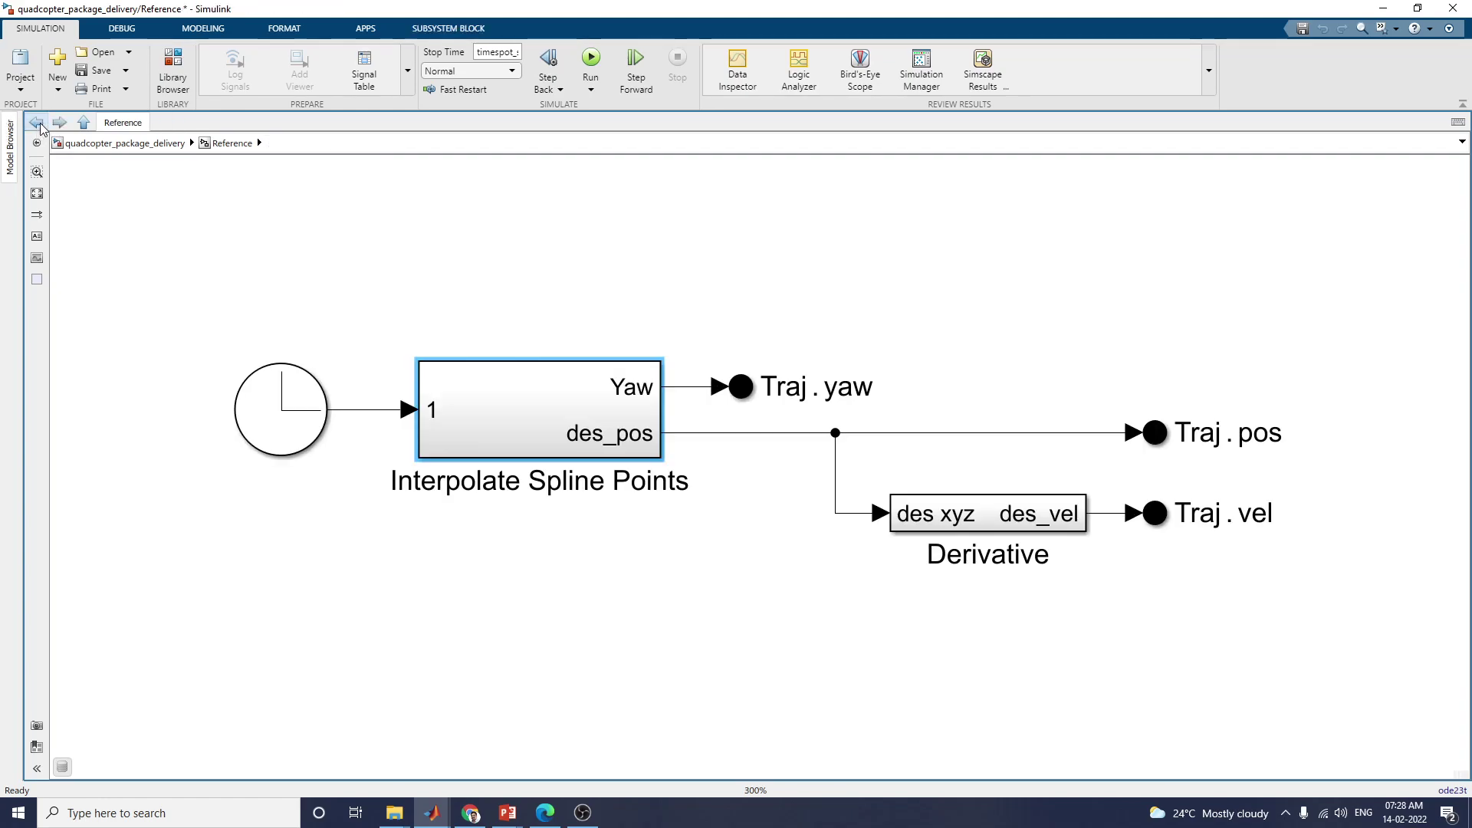
{"action": "left_click", "coordinate": [38, 124]}
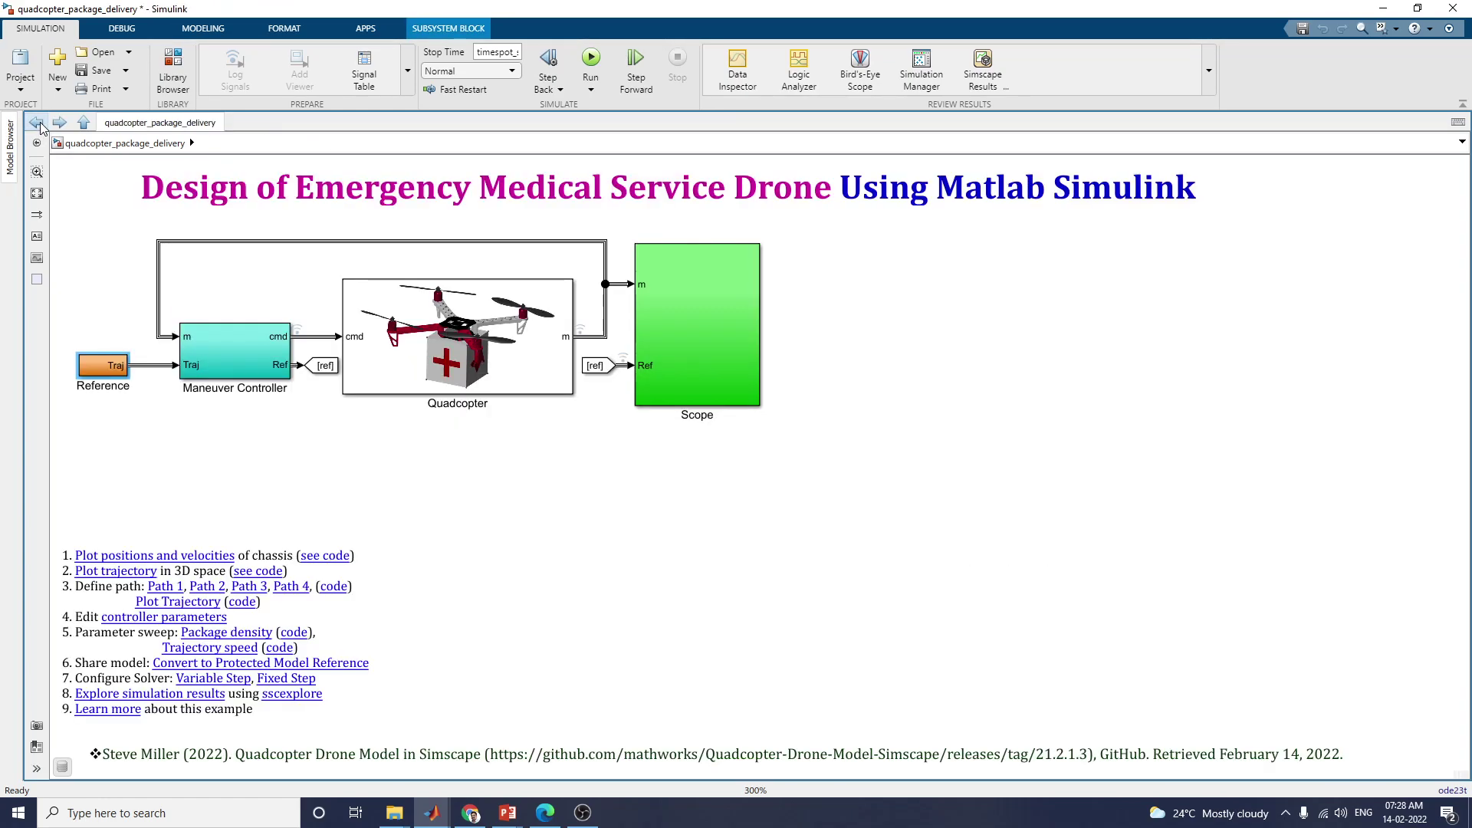
- Open the Maneuver Controller subsystem and review the Position Control block parameters
{"action": "double_click", "coordinate": [228, 350]}
{"action": "key", "text": "ctrl+plus"}
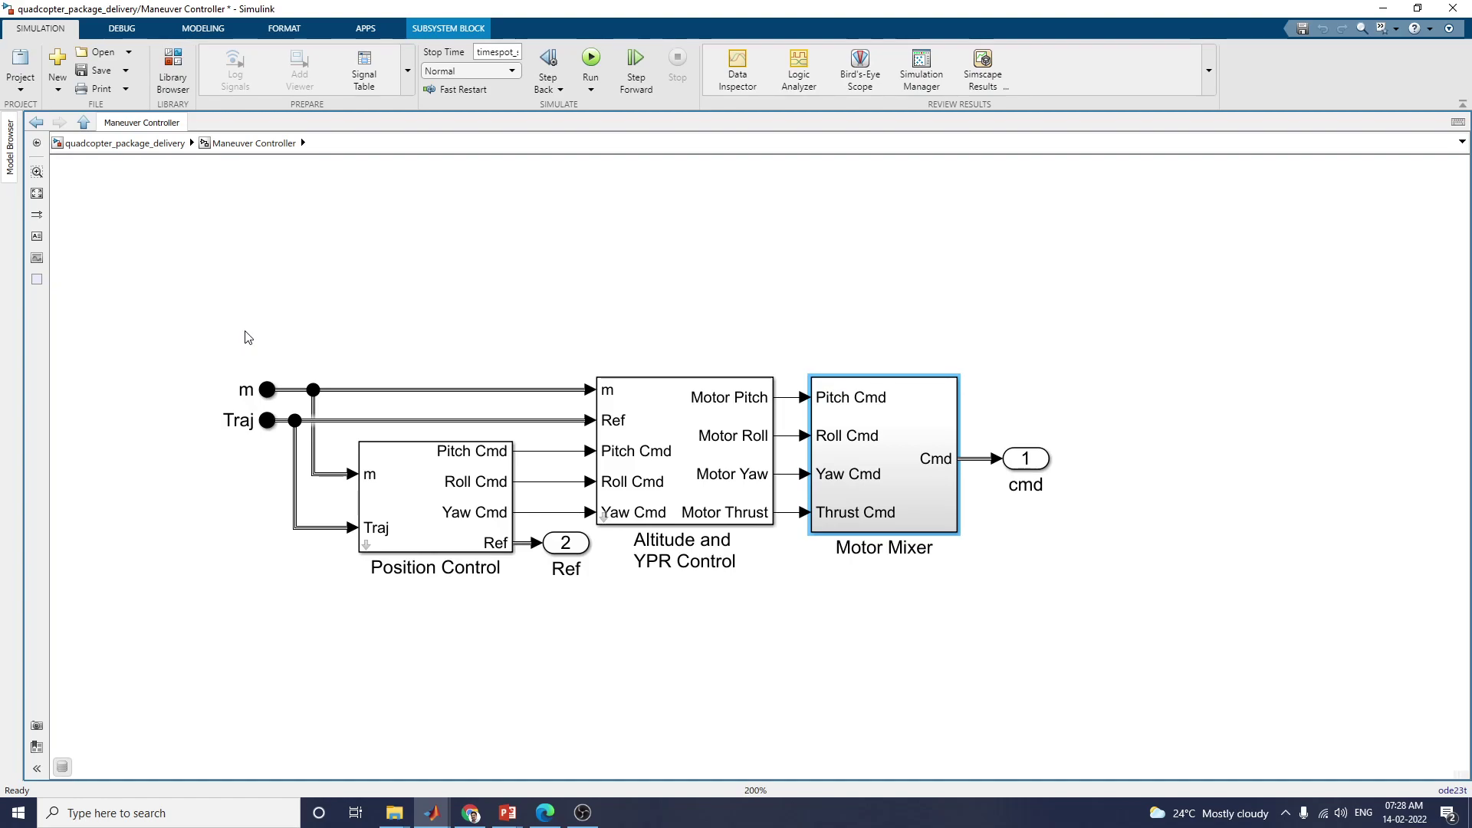
{"action": "left_click", "coordinate": [447, 502]}
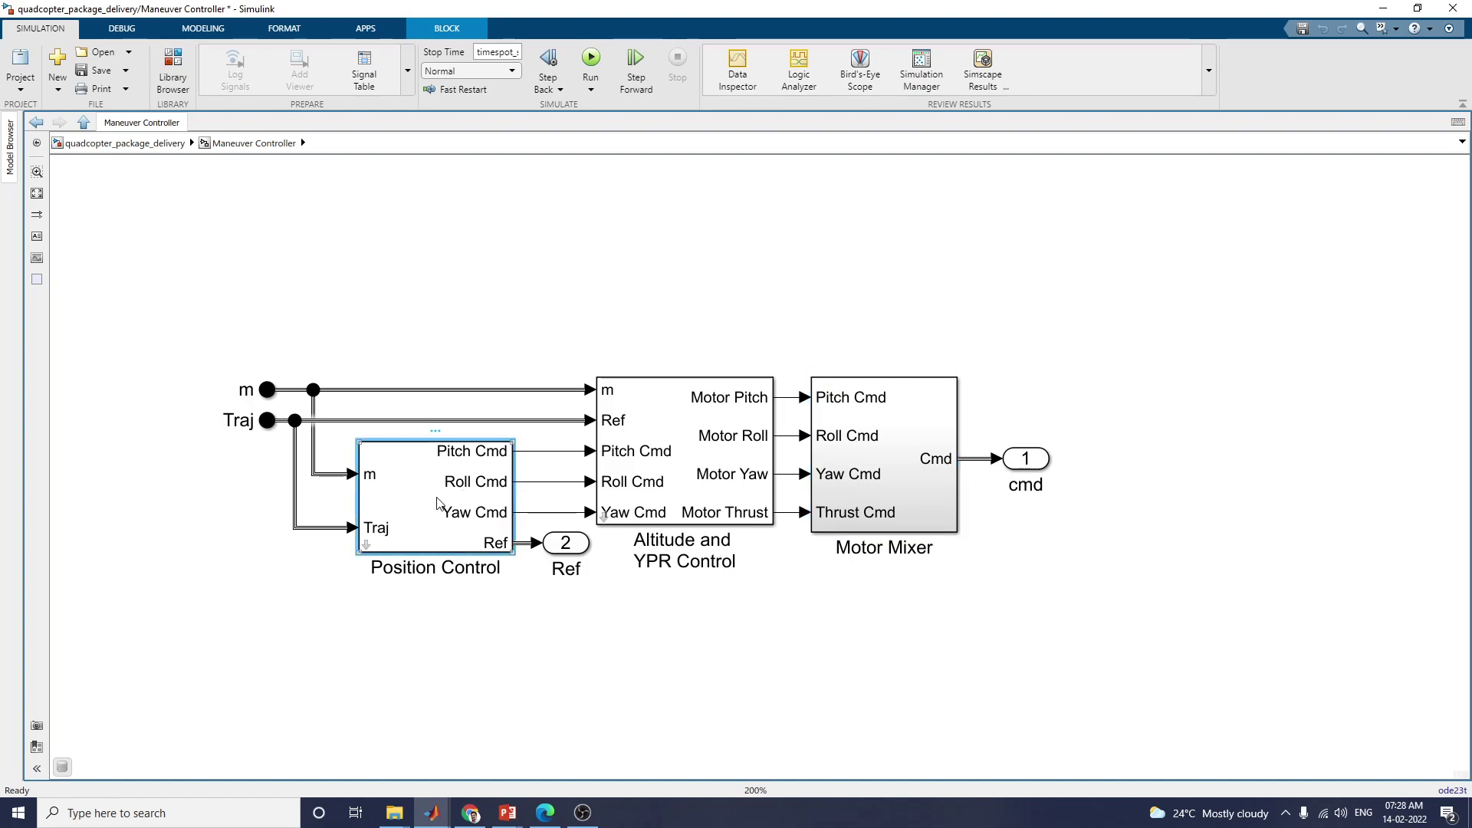
{"action": "double_click", "coordinate": [437, 503]}
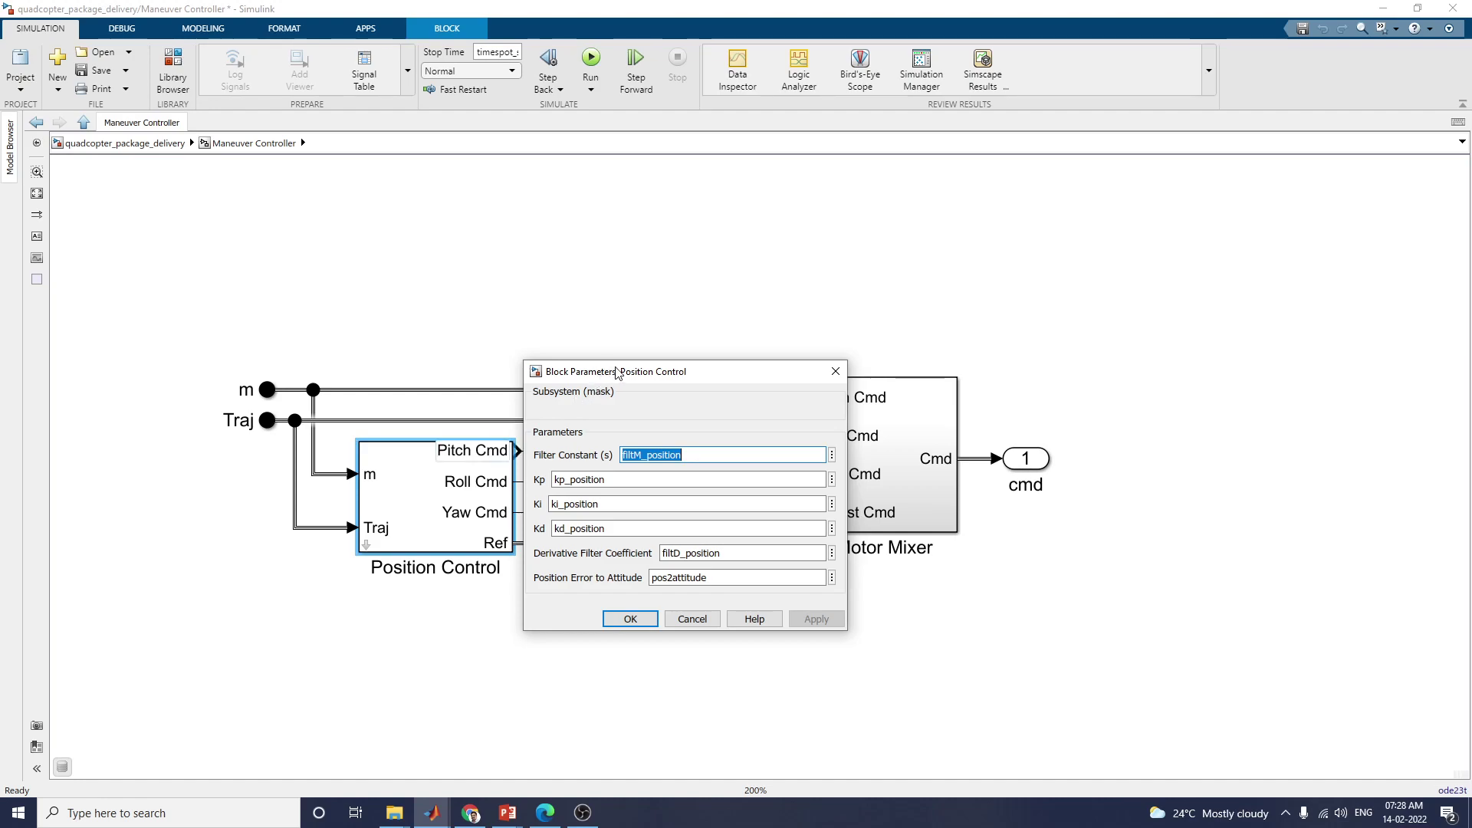
{"action": "left_click_drag", "start_coordinate": [669, 379], "coordinate": [950, 233]}
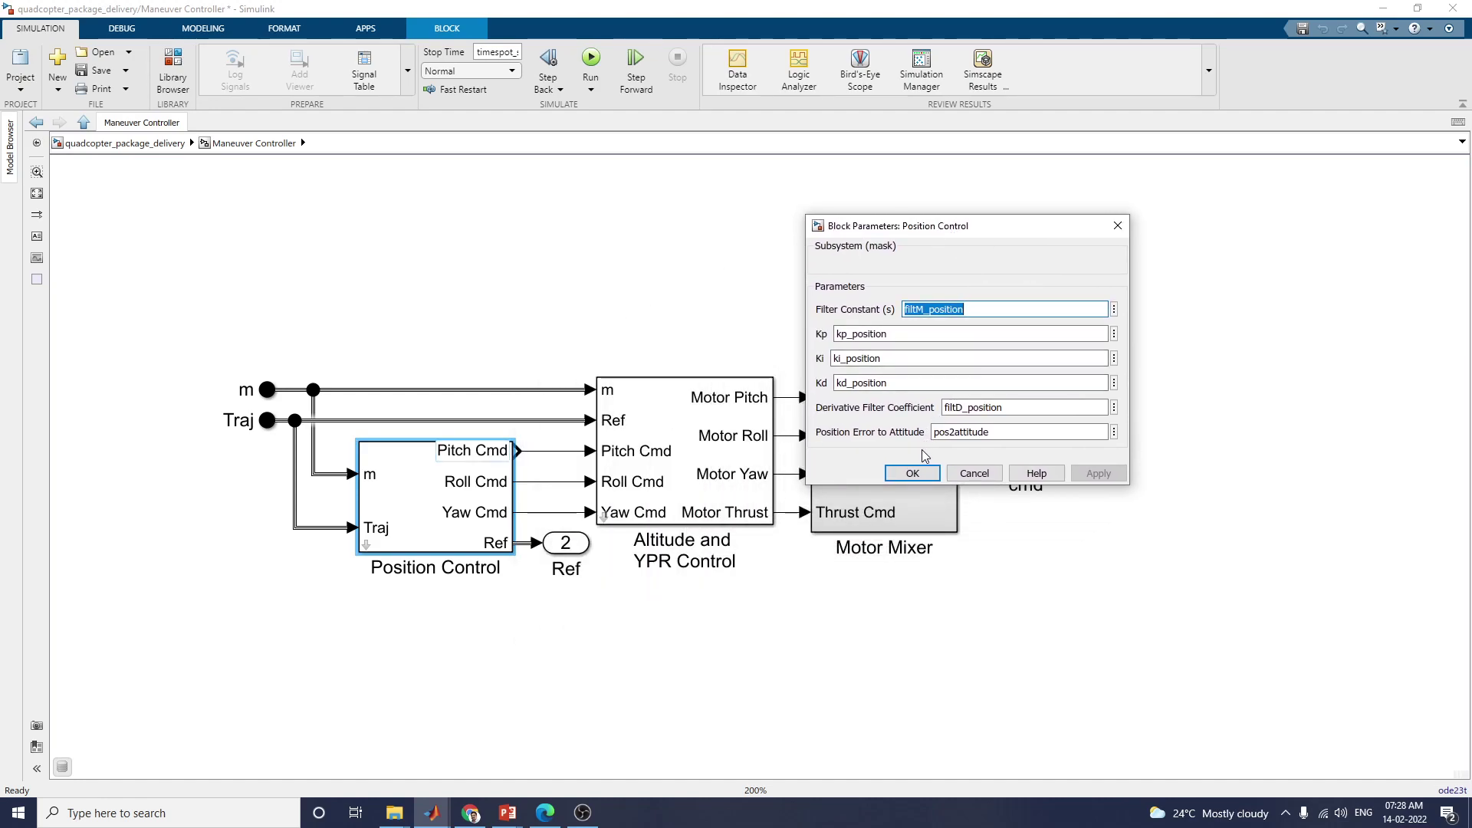
{"action": "left_click", "coordinate": [912, 473]}
- Review the Altitude and YPR Control parameters, then open the Motor Mixer subsystem
{"action": "double_click", "coordinate": [764, 463]}
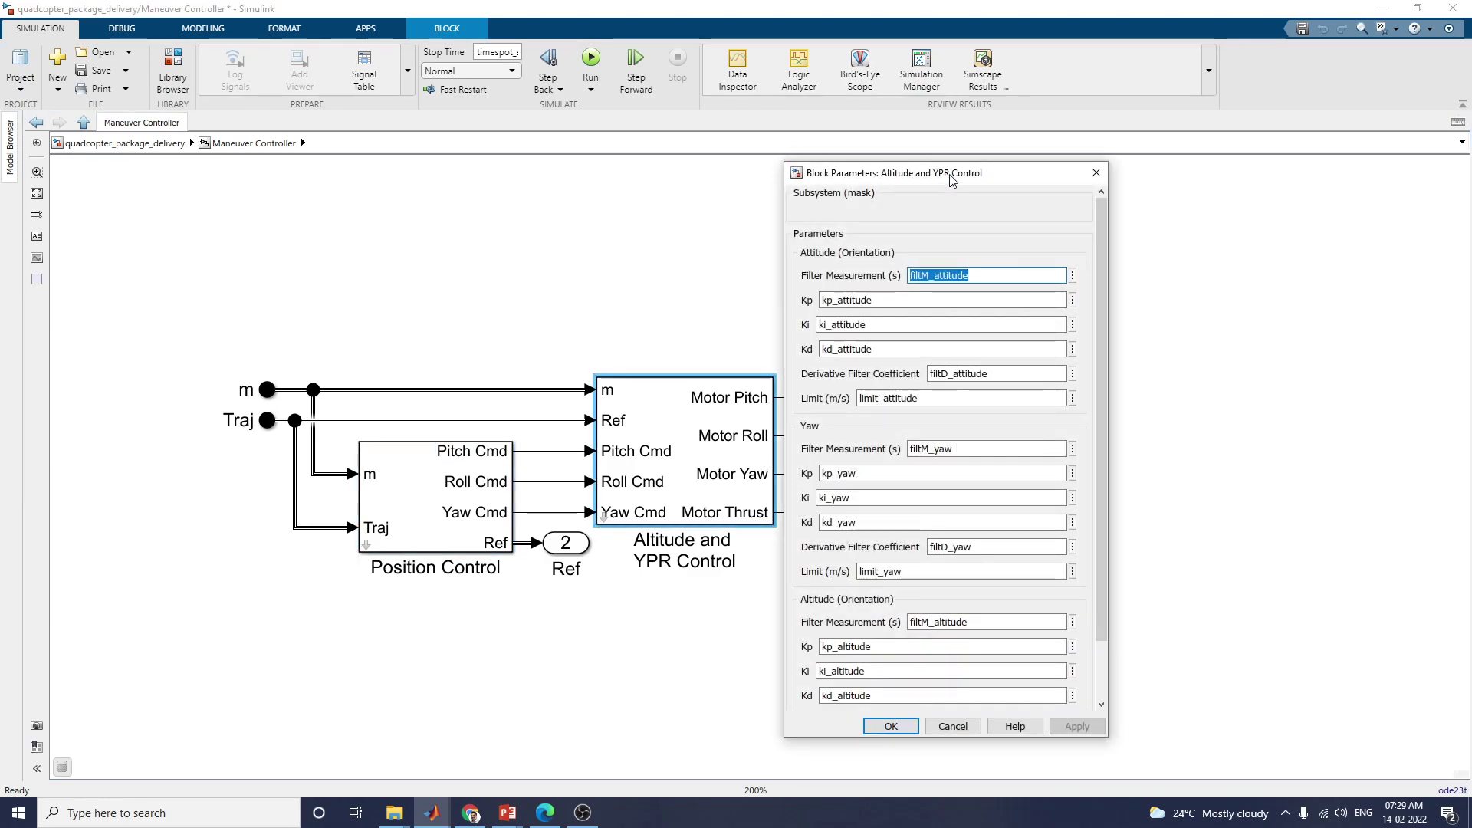
{"action": "left_click_drag", "start_coordinate": [951, 179], "coordinate": [1169, 176]}
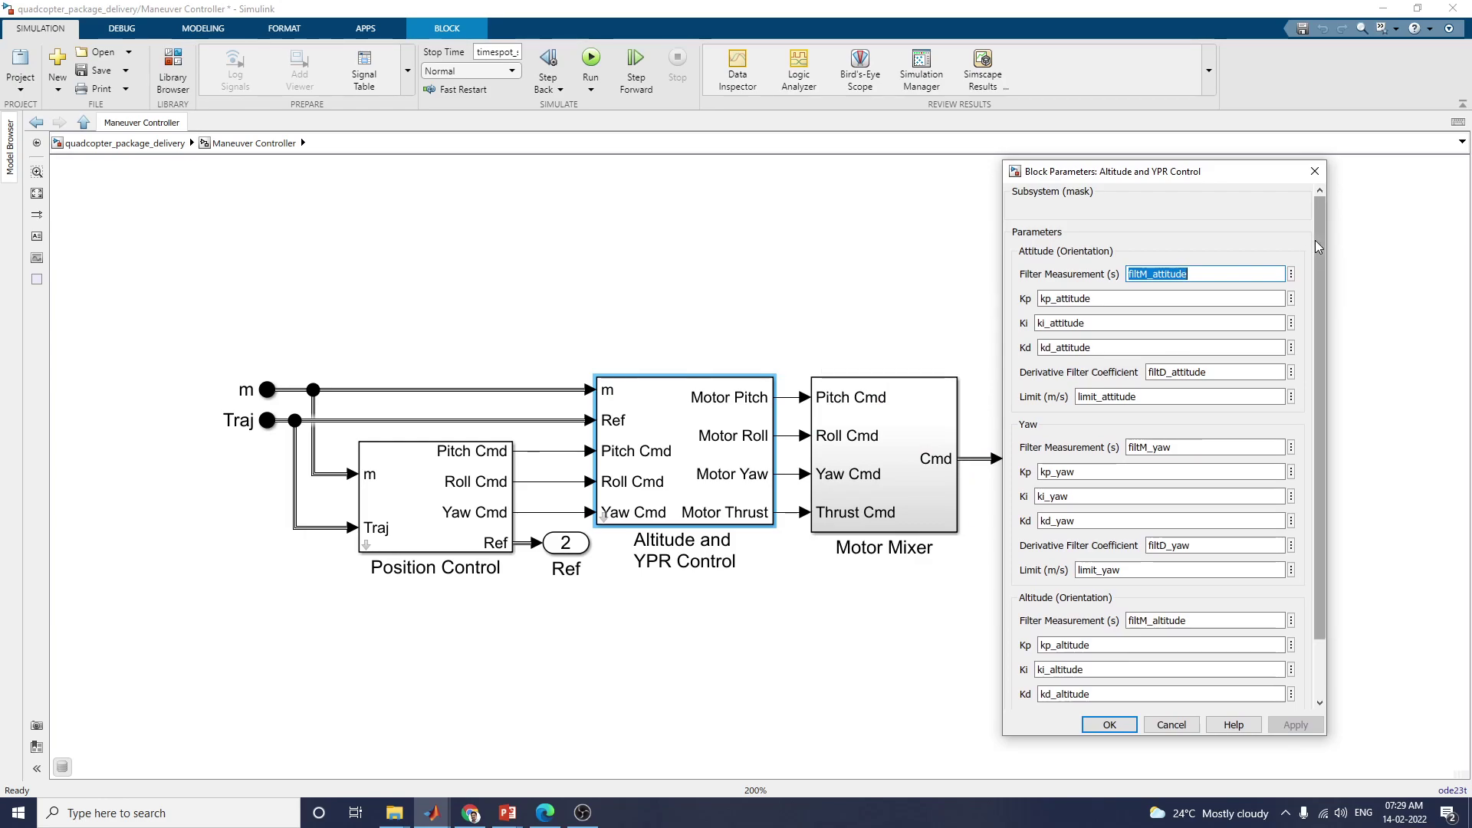
{"action": "left_click", "coordinate": [1313, 169]}
{"action": "double_click", "coordinate": [844, 469]}
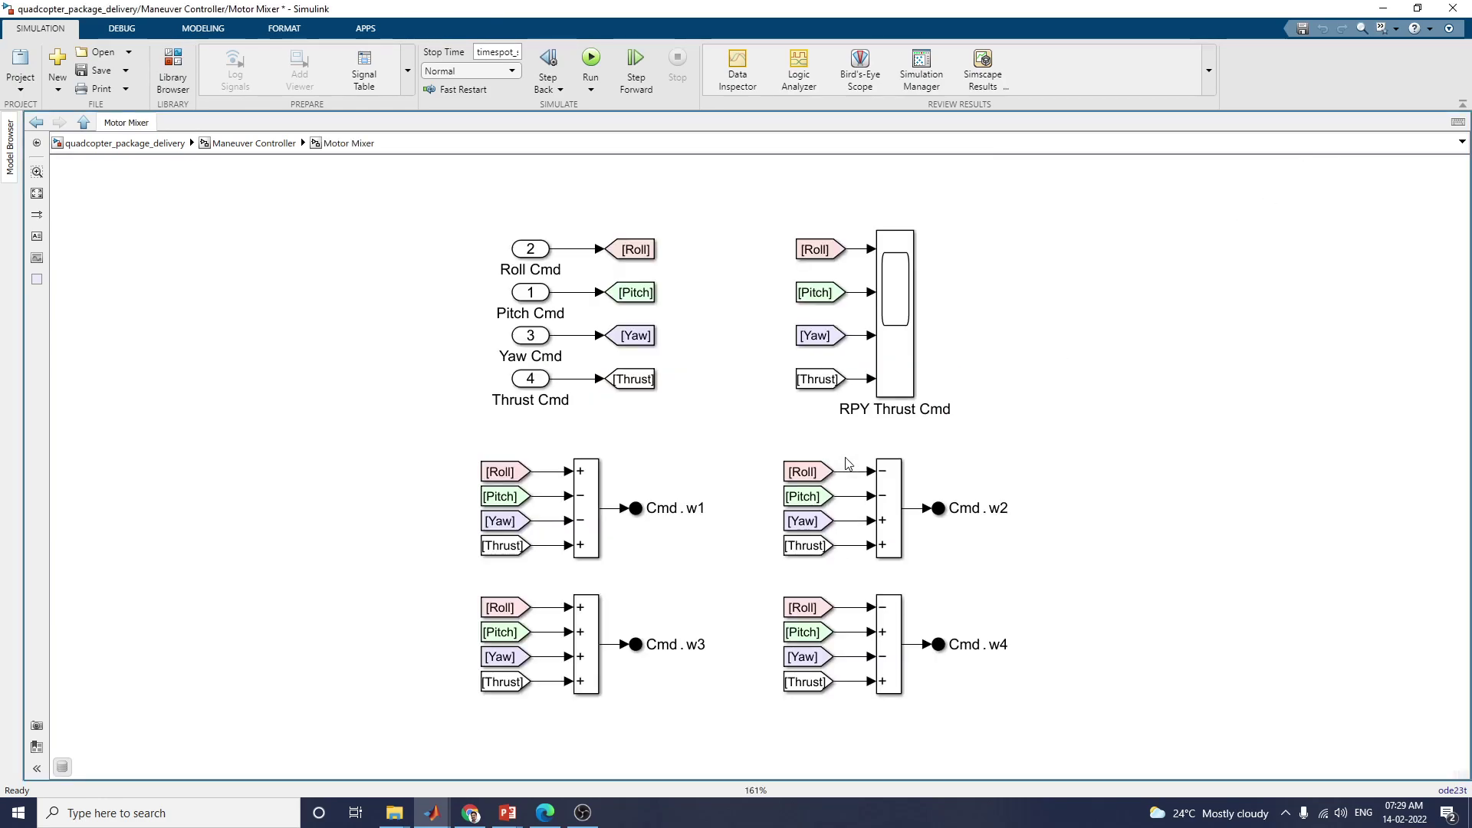
- Return to the top-level model and open the Quadcopter subsystem enlarged
{"action": "left_click", "coordinate": [36, 122]}
{"action": "left_click", "coordinate": [36, 123]}
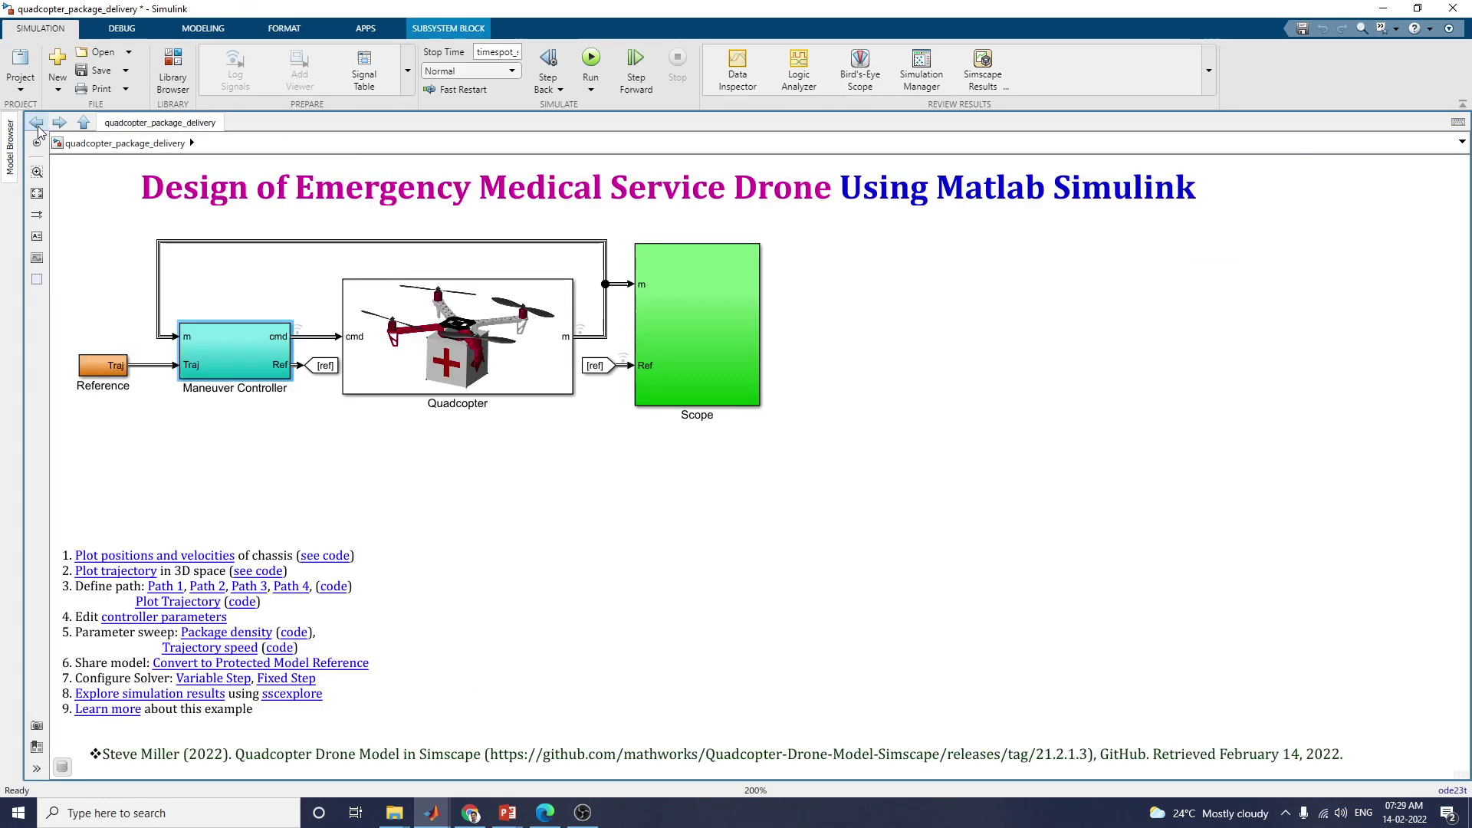
{"action": "double_click", "coordinate": [443, 309]}
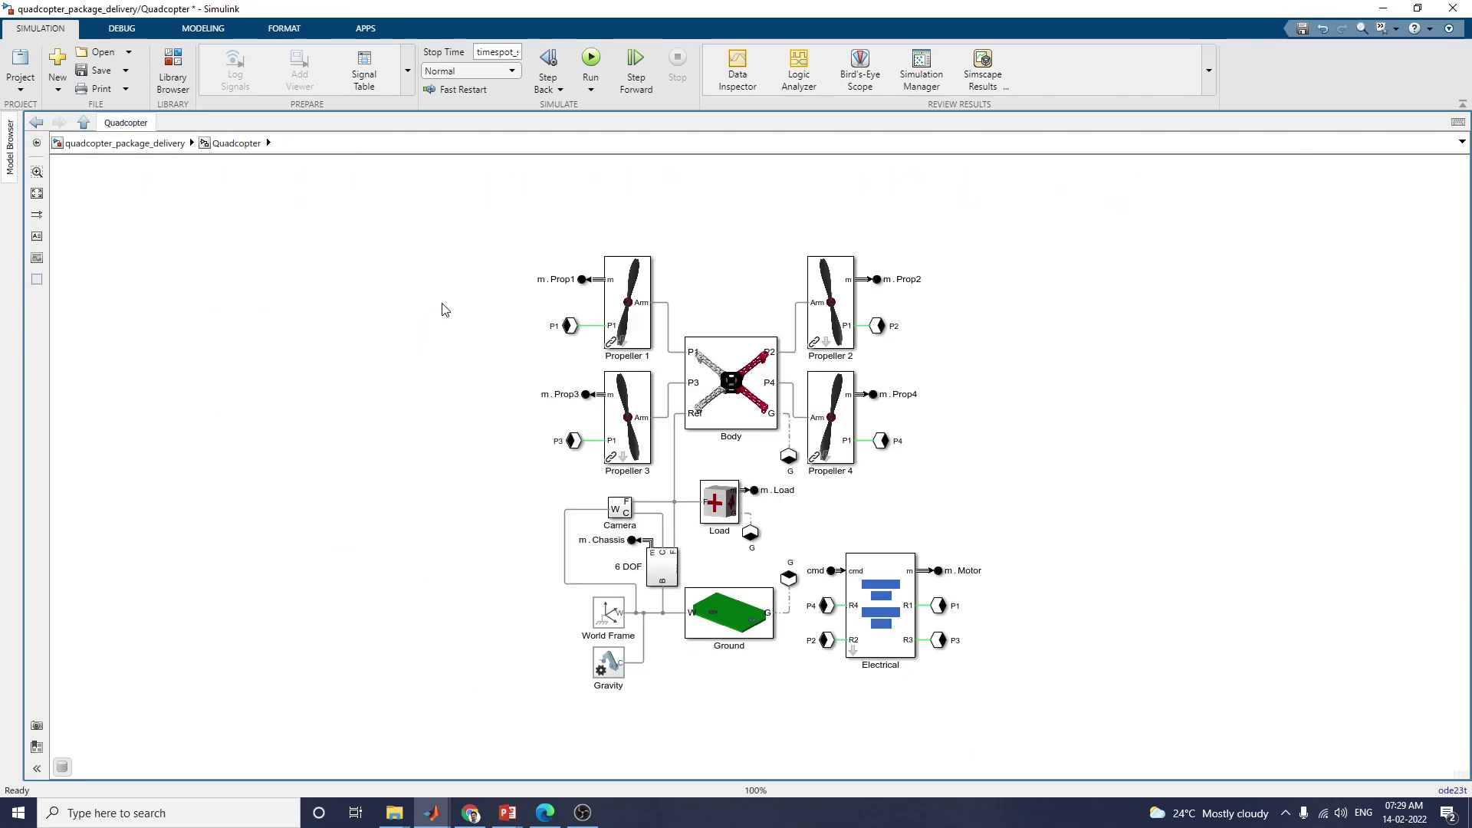
{"action": "key", "text": "ctrl+plus"}
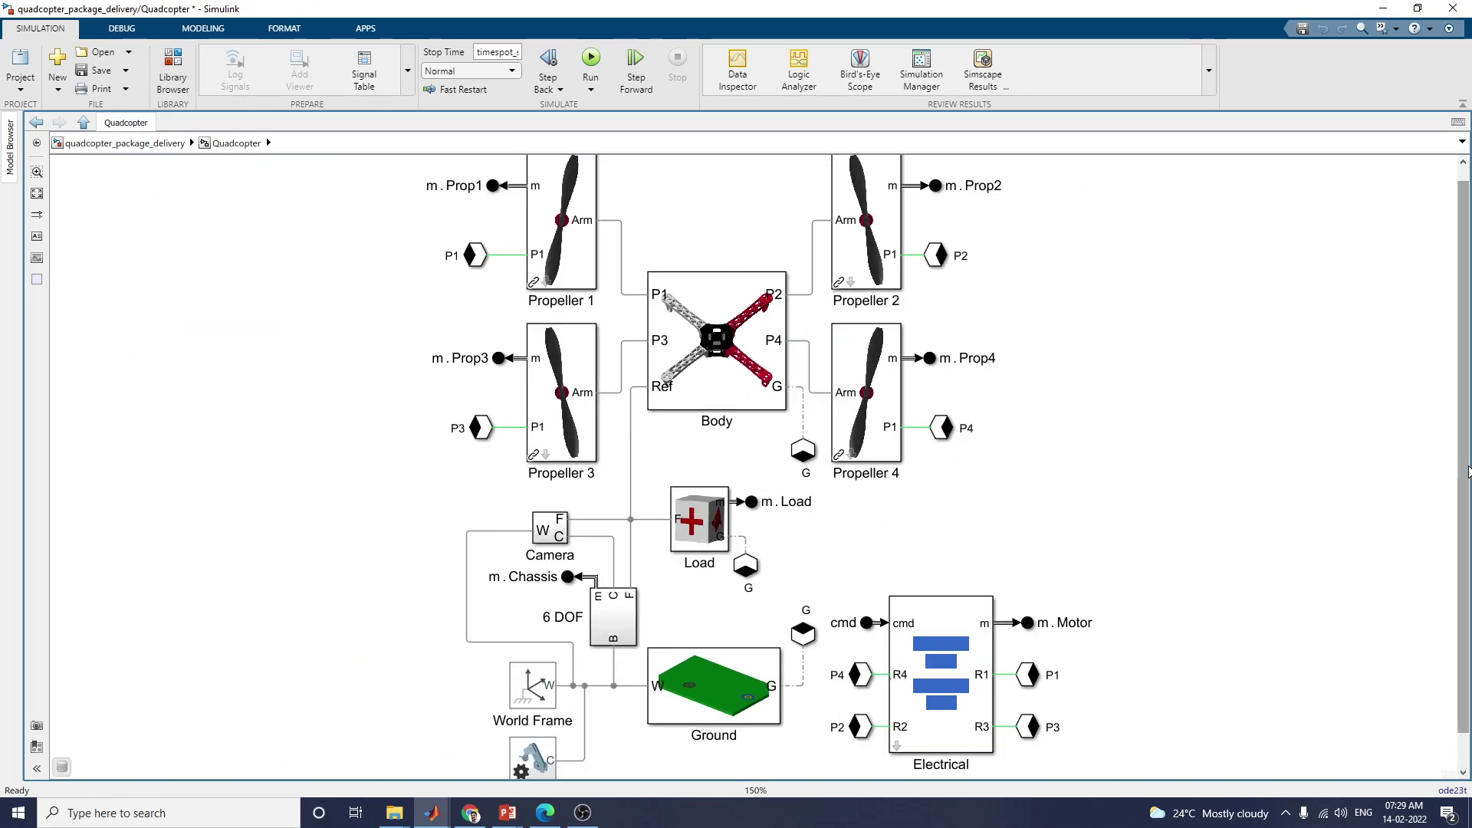
{"action": "left_click_drag", "start_coordinate": [1467, 472], "coordinate": [1467, 387]}
- Open the Body subsystem and then its inner Body subsystem
{"action": "double_click", "coordinate": [711, 328]}
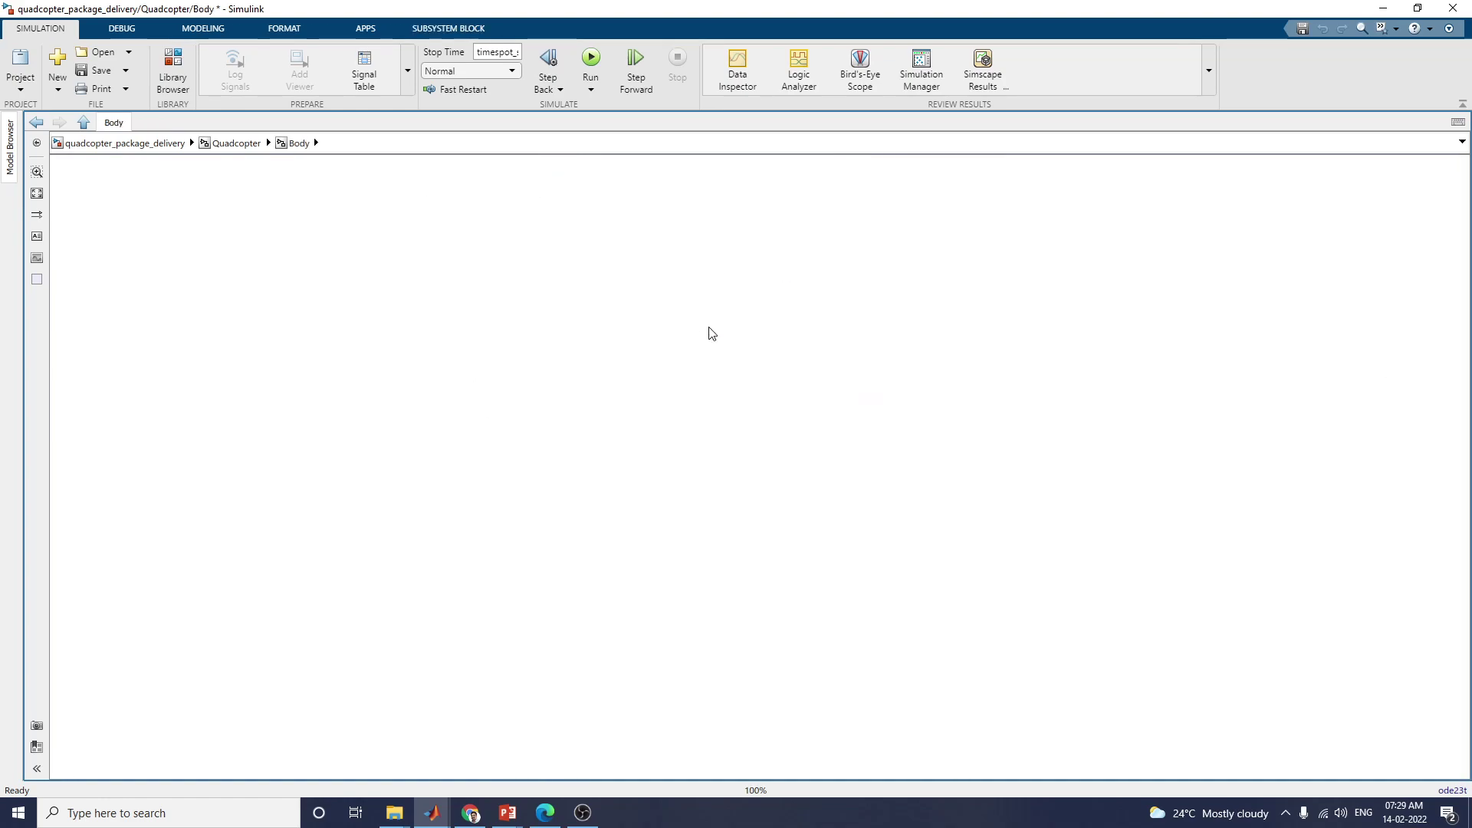
{"action": "key", "text": "space"}
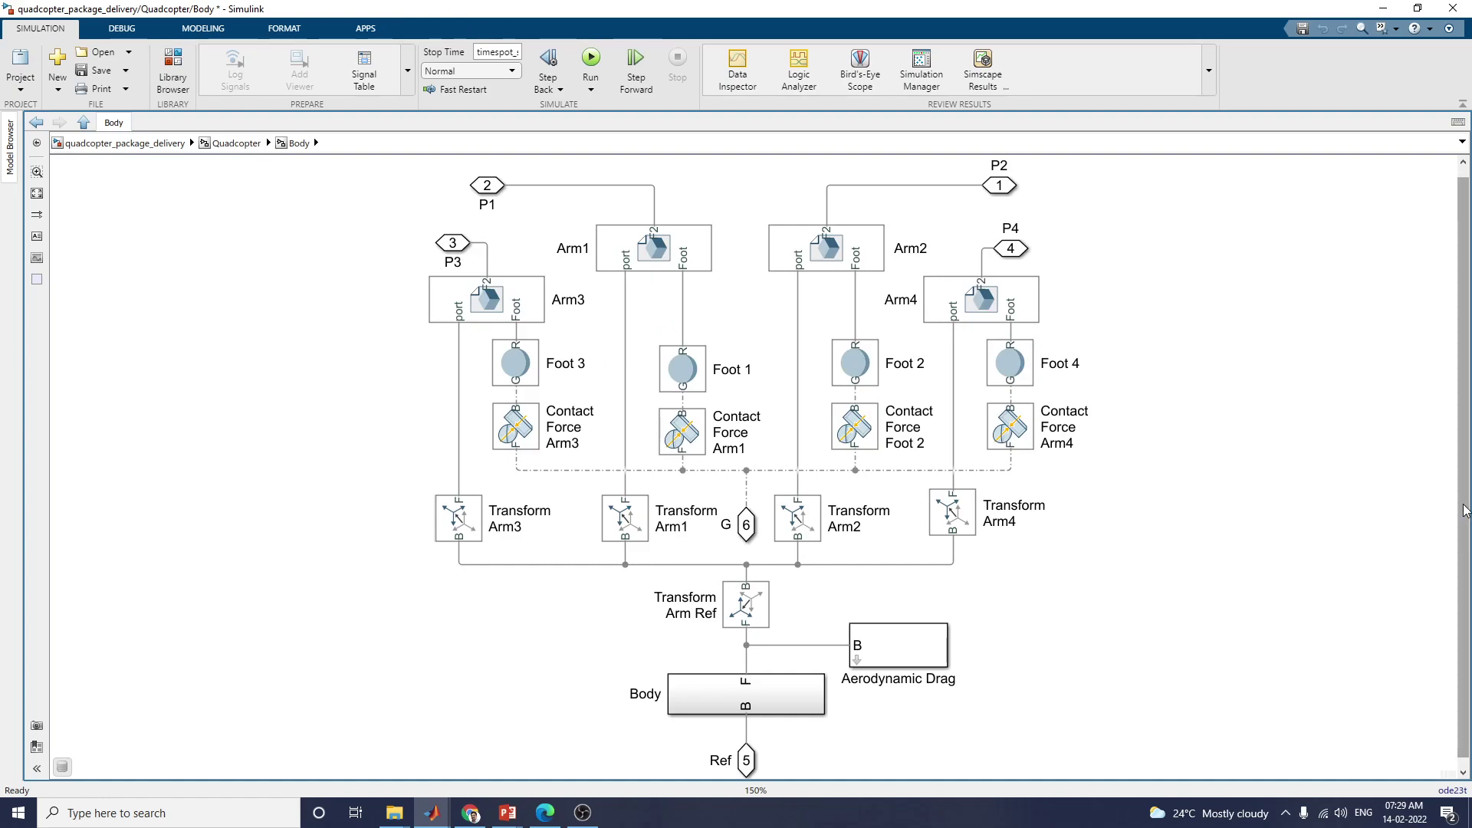
{"action": "mouse_move", "coordinate": [1465, 510]}
{"action": "left_mouse_down"}
{"action": "mouse_move", "coordinate": [1468, 475]}
{"action": "mouse_move", "coordinate": [1462, 537]}
{"action": "left_mouse_up"}
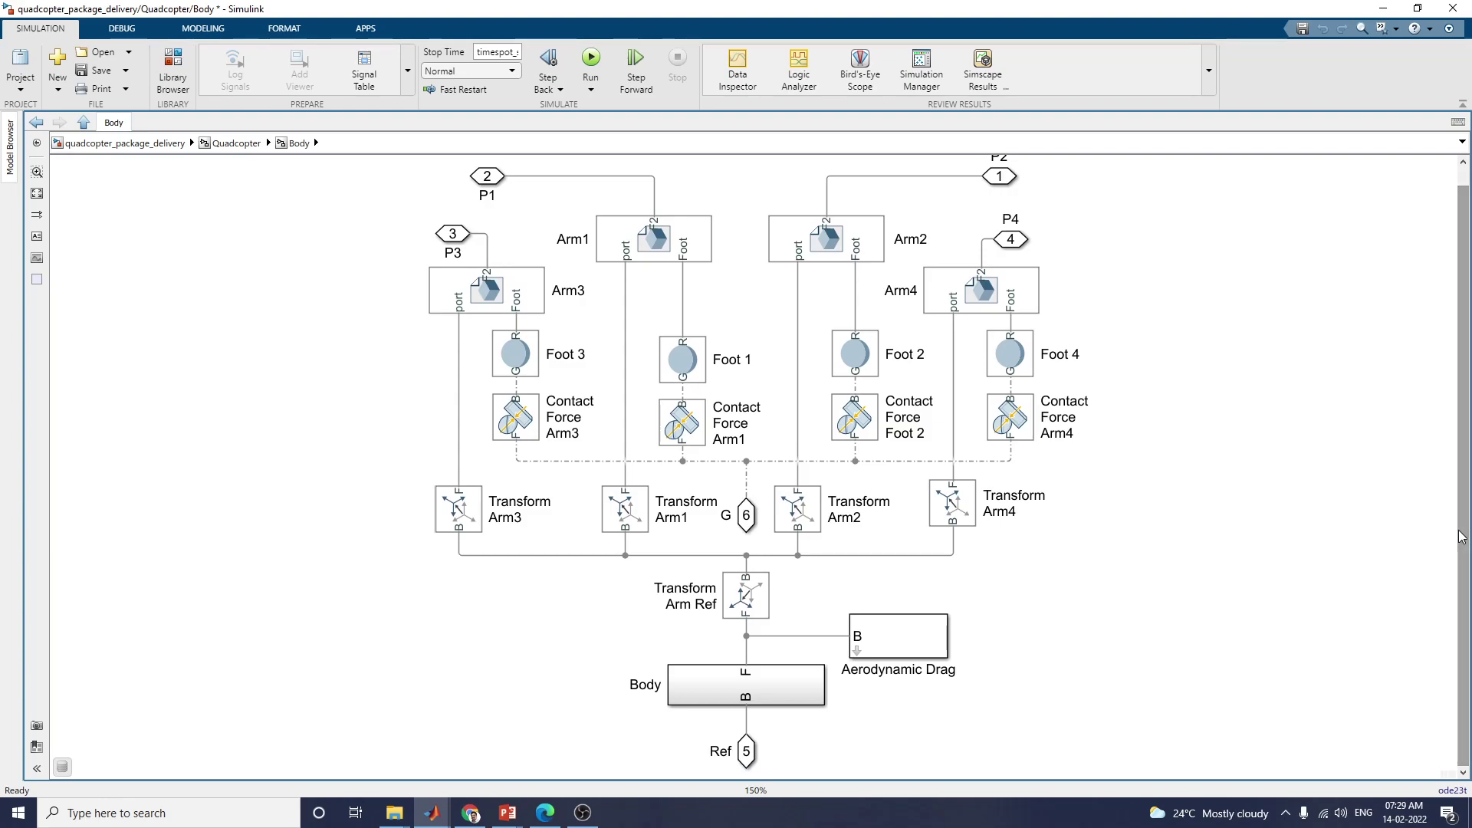
{"action": "double_click", "coordinate": [747, 690]}
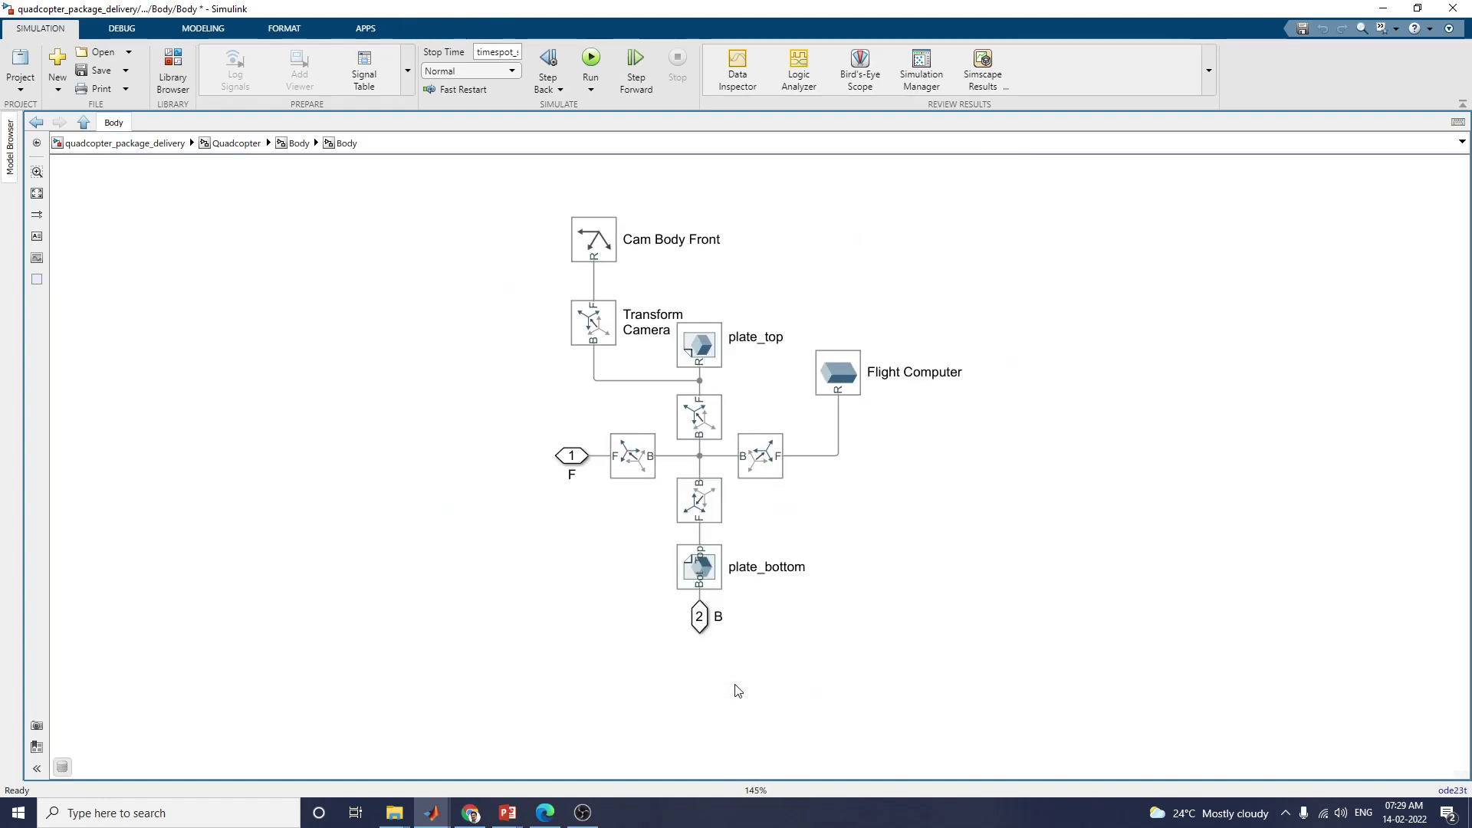
- Inspect the Flight Computer solid's properties, then go back up to the Quadcopter subsystem
{"action": "left_click", "coordinate": [861, 384]}
{"action": "double_click", "coordinate": [855, 375]}
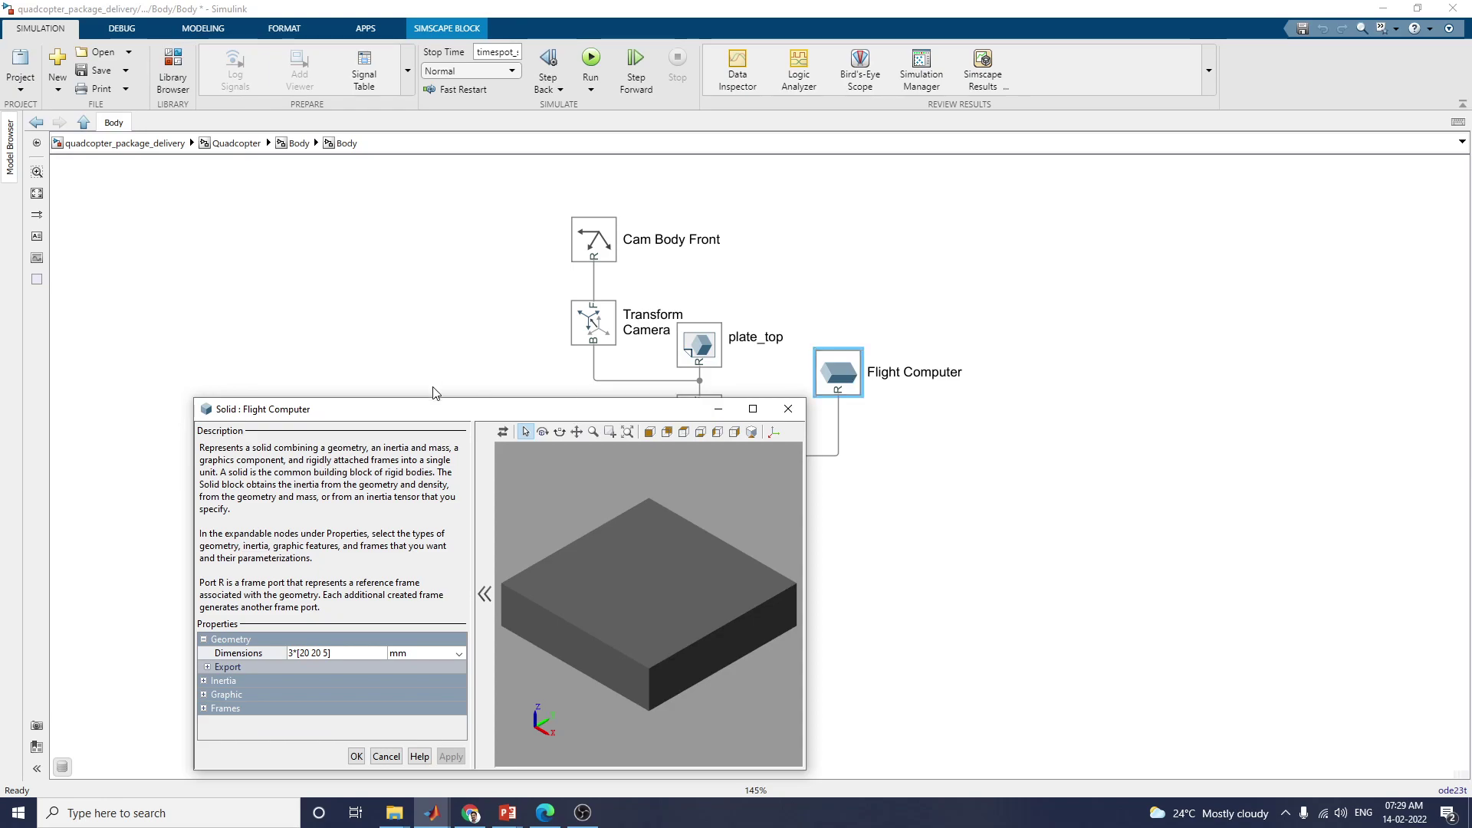
{"action": "left_click_drag", "start_coordinate": [442, 410], "coordinate": [396, 287]}
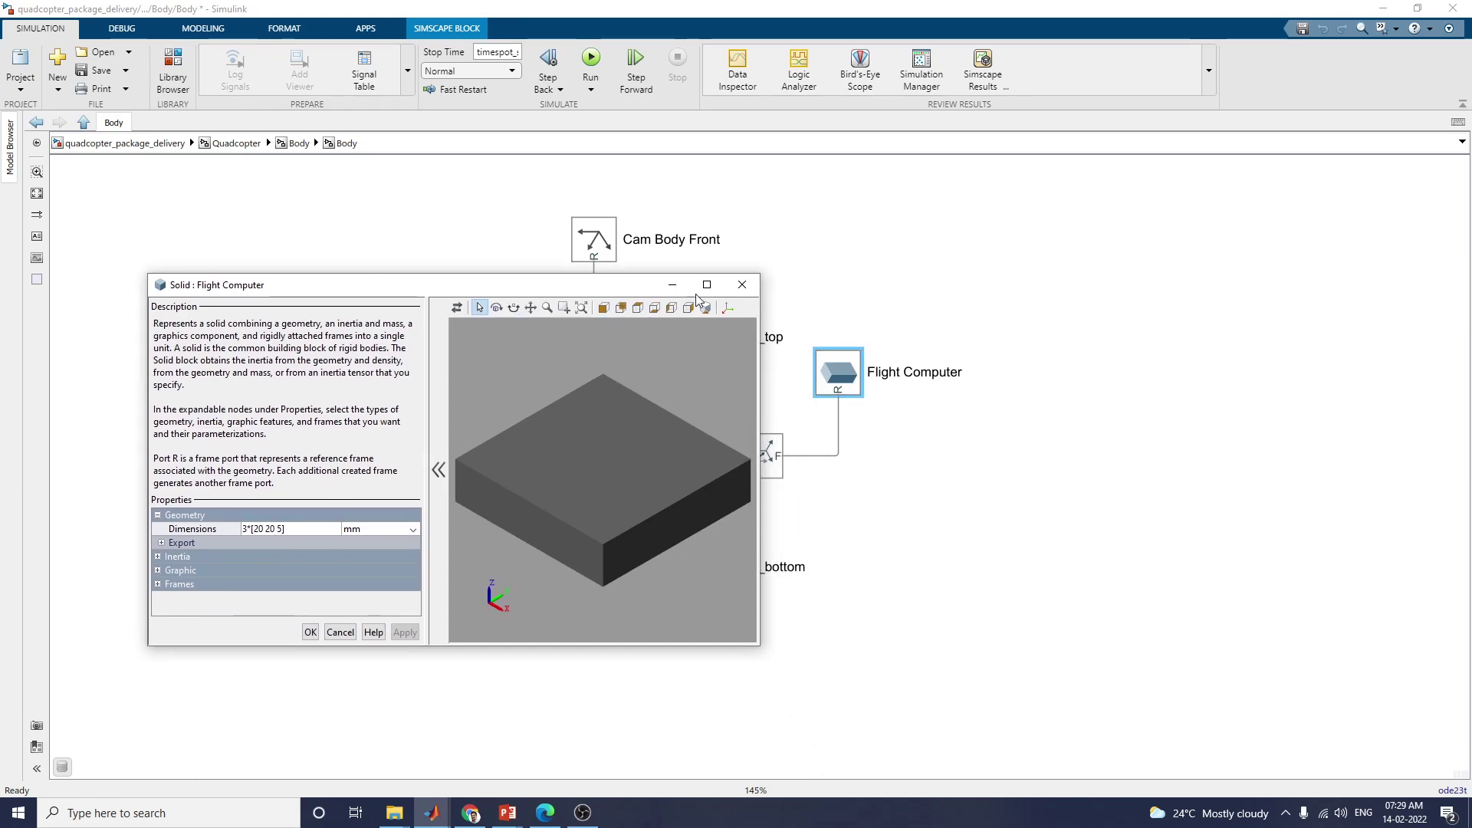
{"action": "left_click", "coordinate": [741, 284]}
{"action": "left_click", "coordinate": [31, 125]}
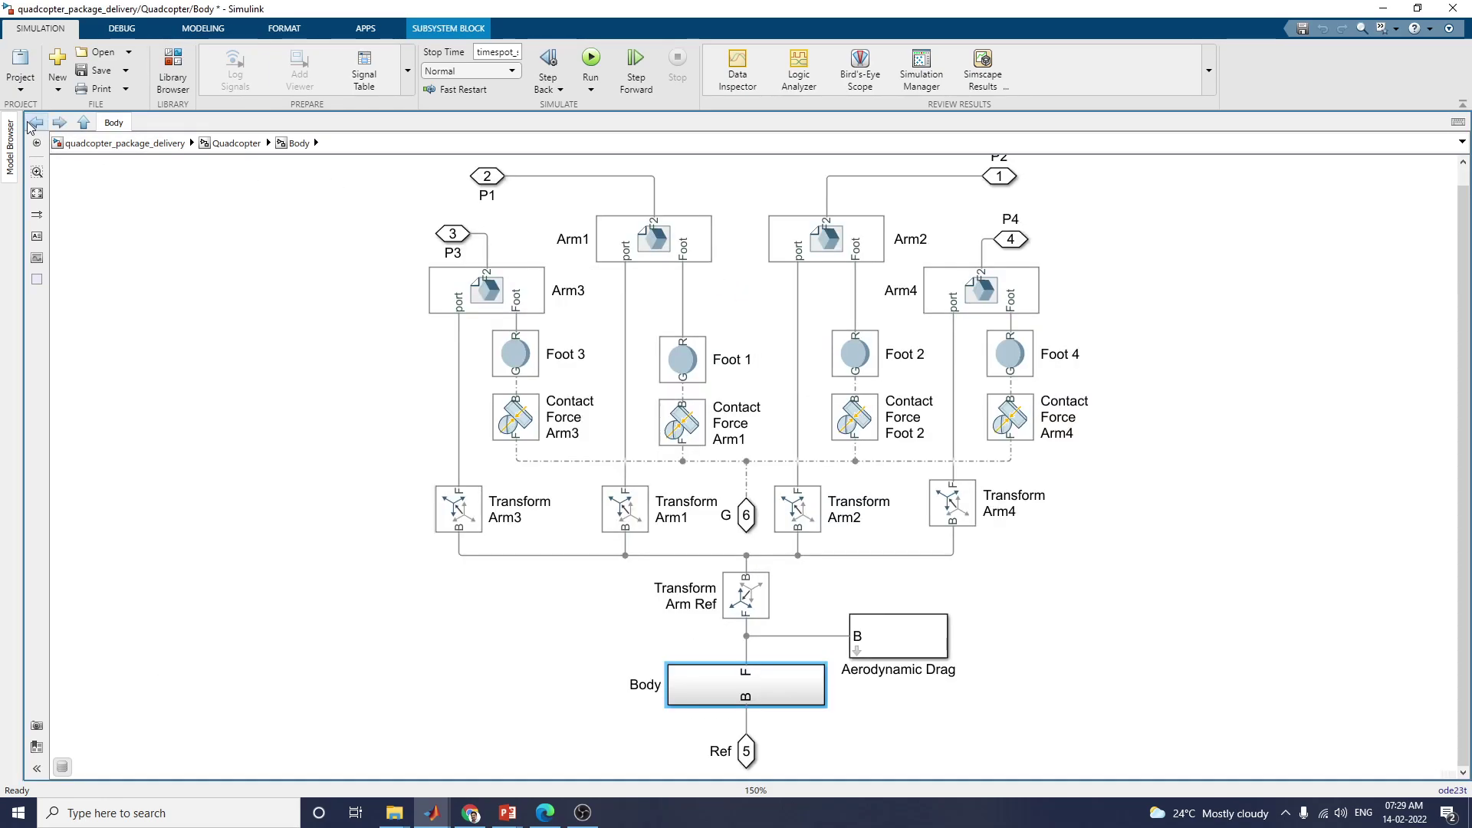
{"action": "left_click", "coordinate": [31, 125]}
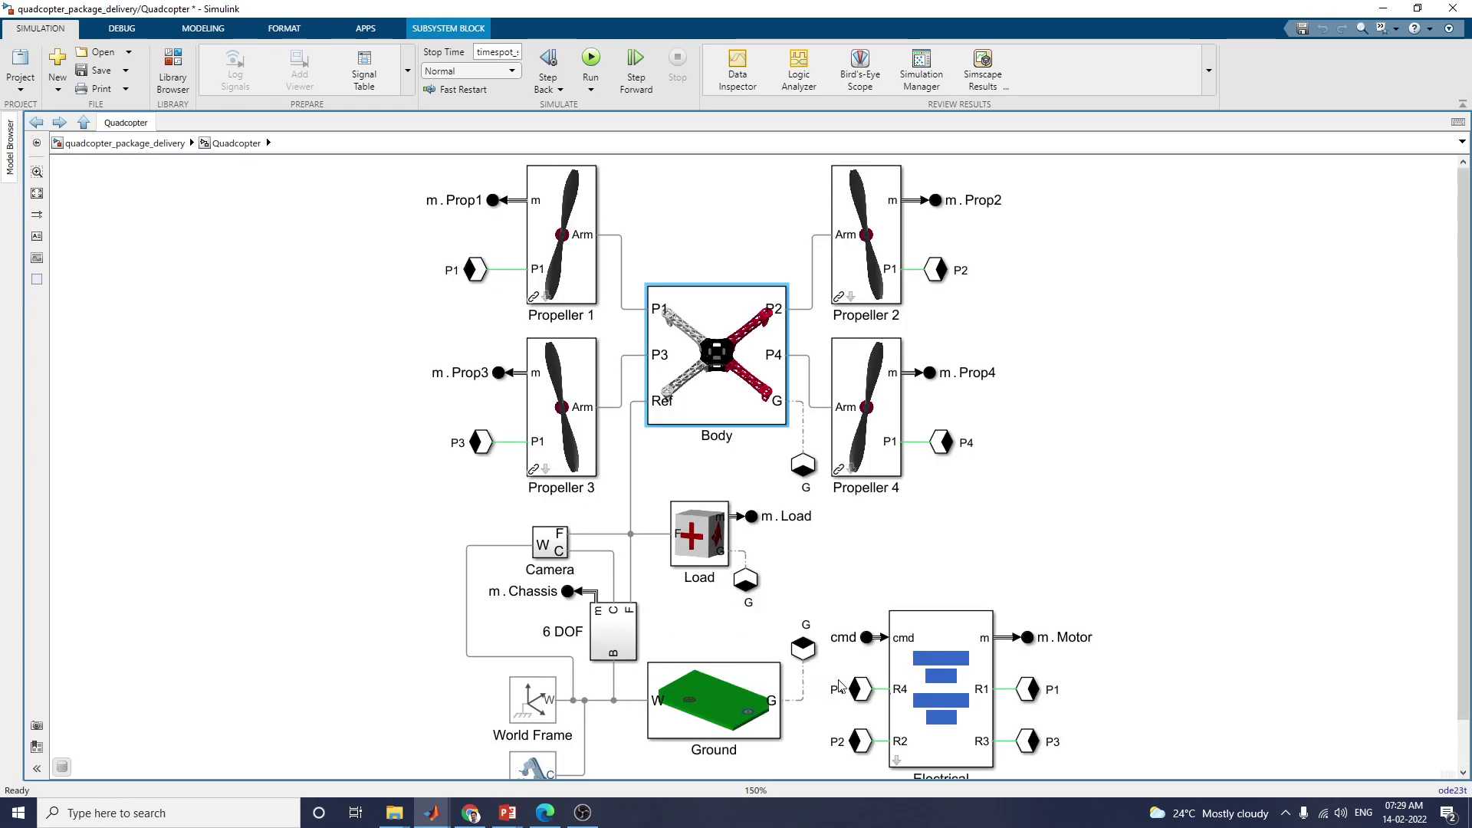
- Inspect the Electrical block's motor parameters and accept them unchanged
{"action": "double_click", "coordinate": [909, 688]}
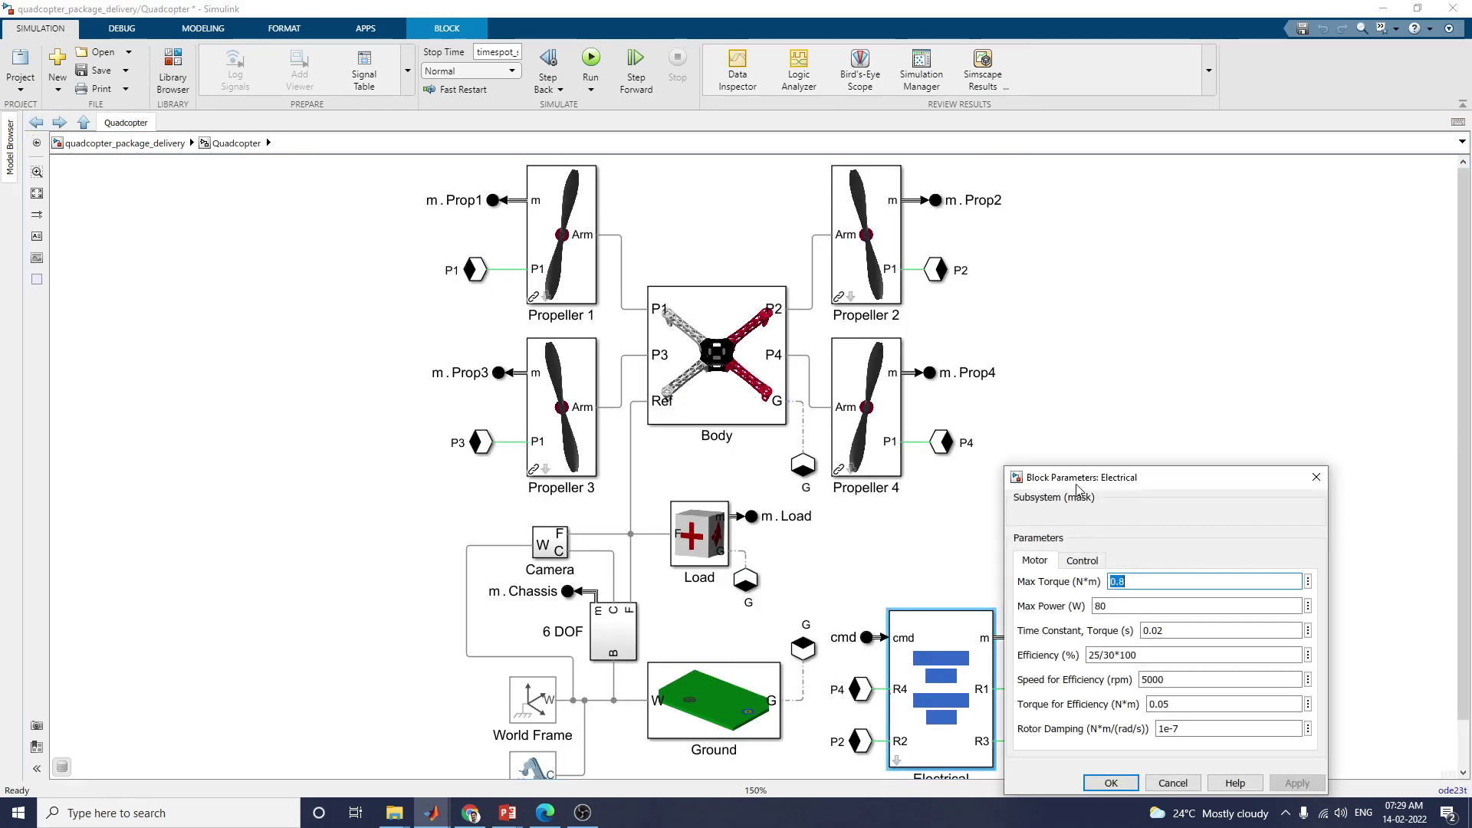
{"action": "left_click_drag", "start_coordinate": [1079, 479], "coordinate": [1188, 247]}
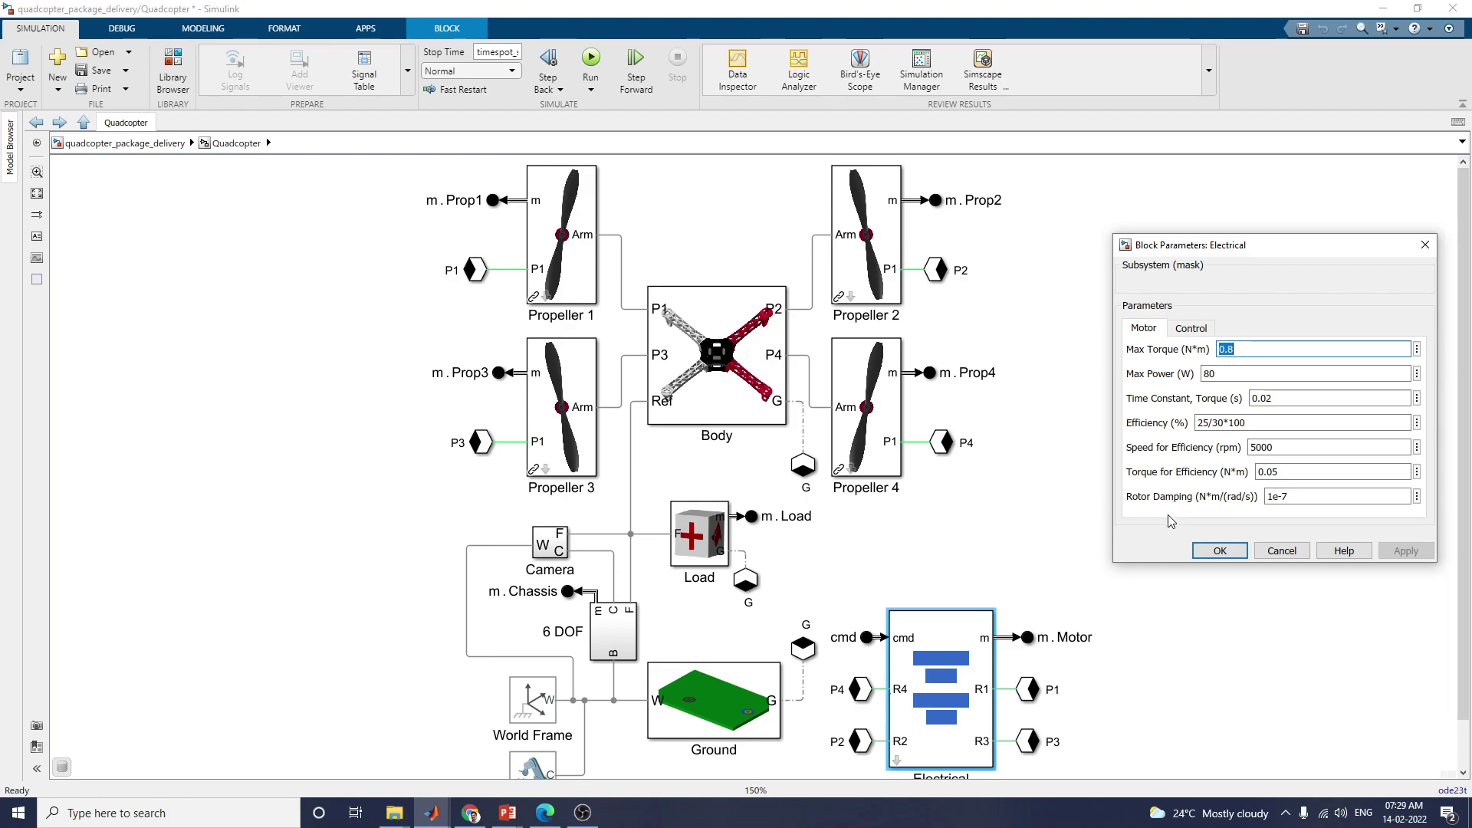
{"action": "left_click", "coordinate": [1236, 554]}
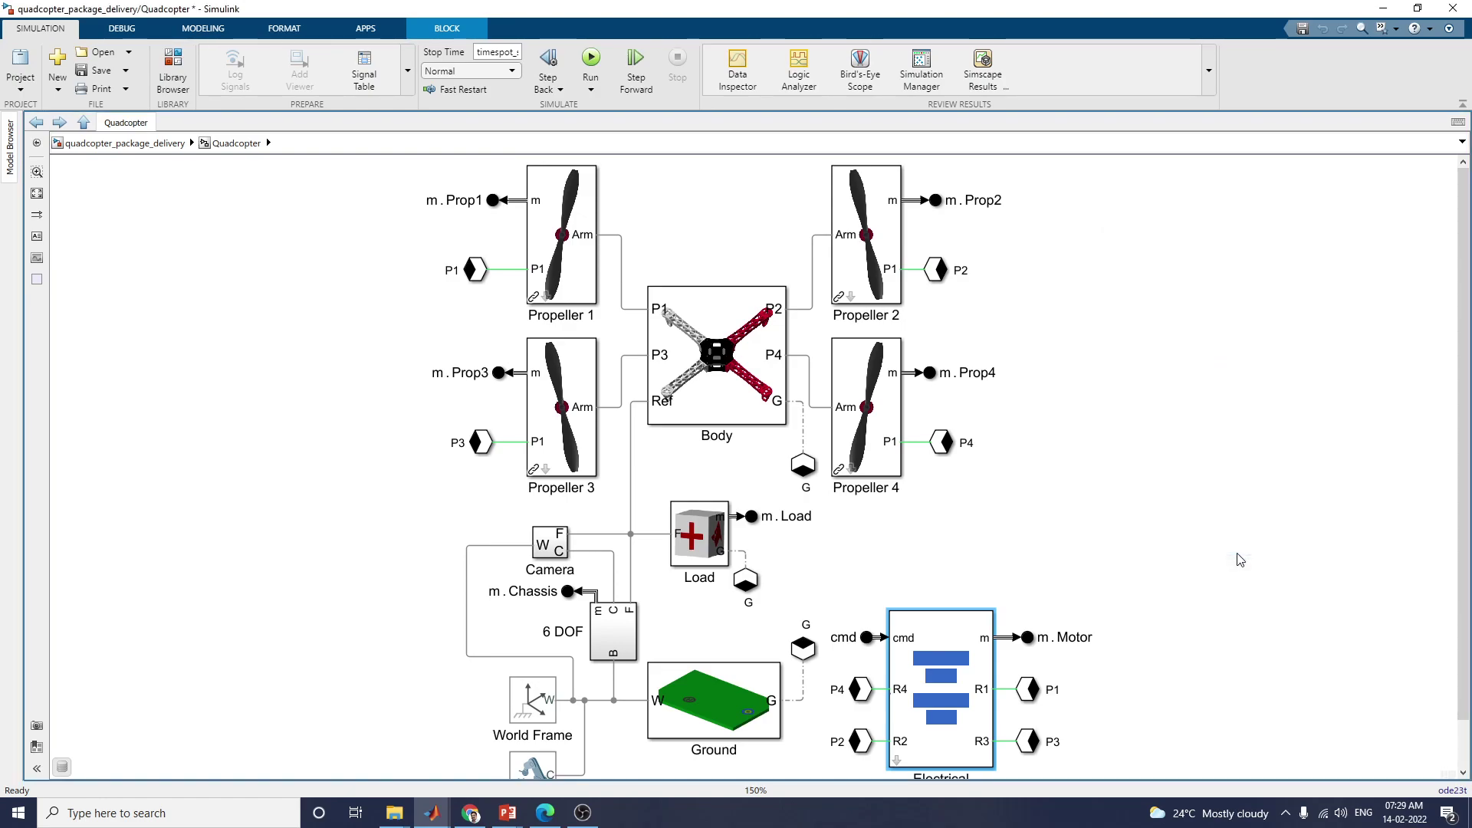
- Open the Ground subsystem and inspect its Infinite Plane, Target Middle Ring and Ground blocks
{"action": "double_click", "coordinate": [720, 733]}
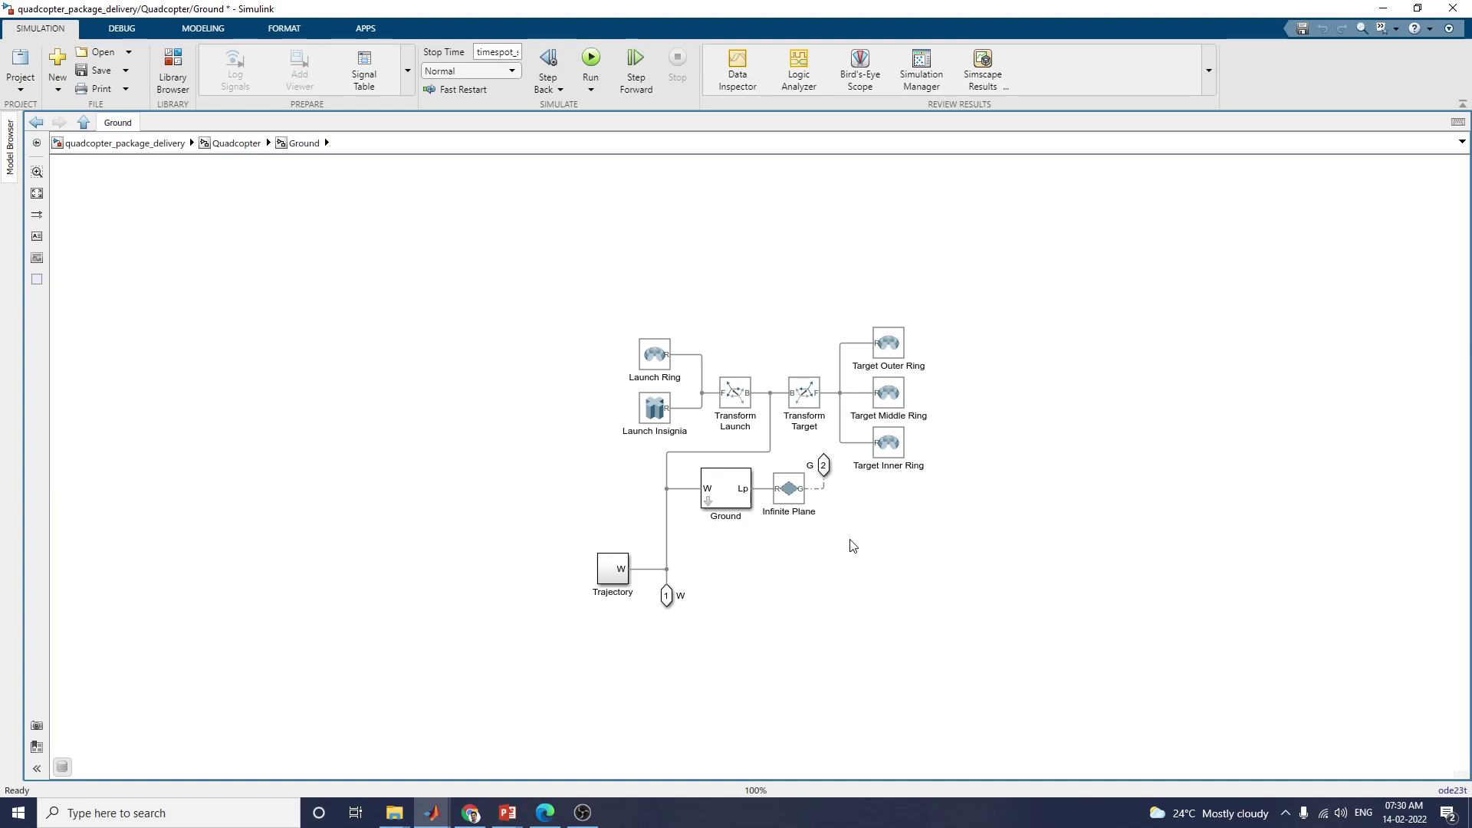
{"action": "key", "text": "space"}
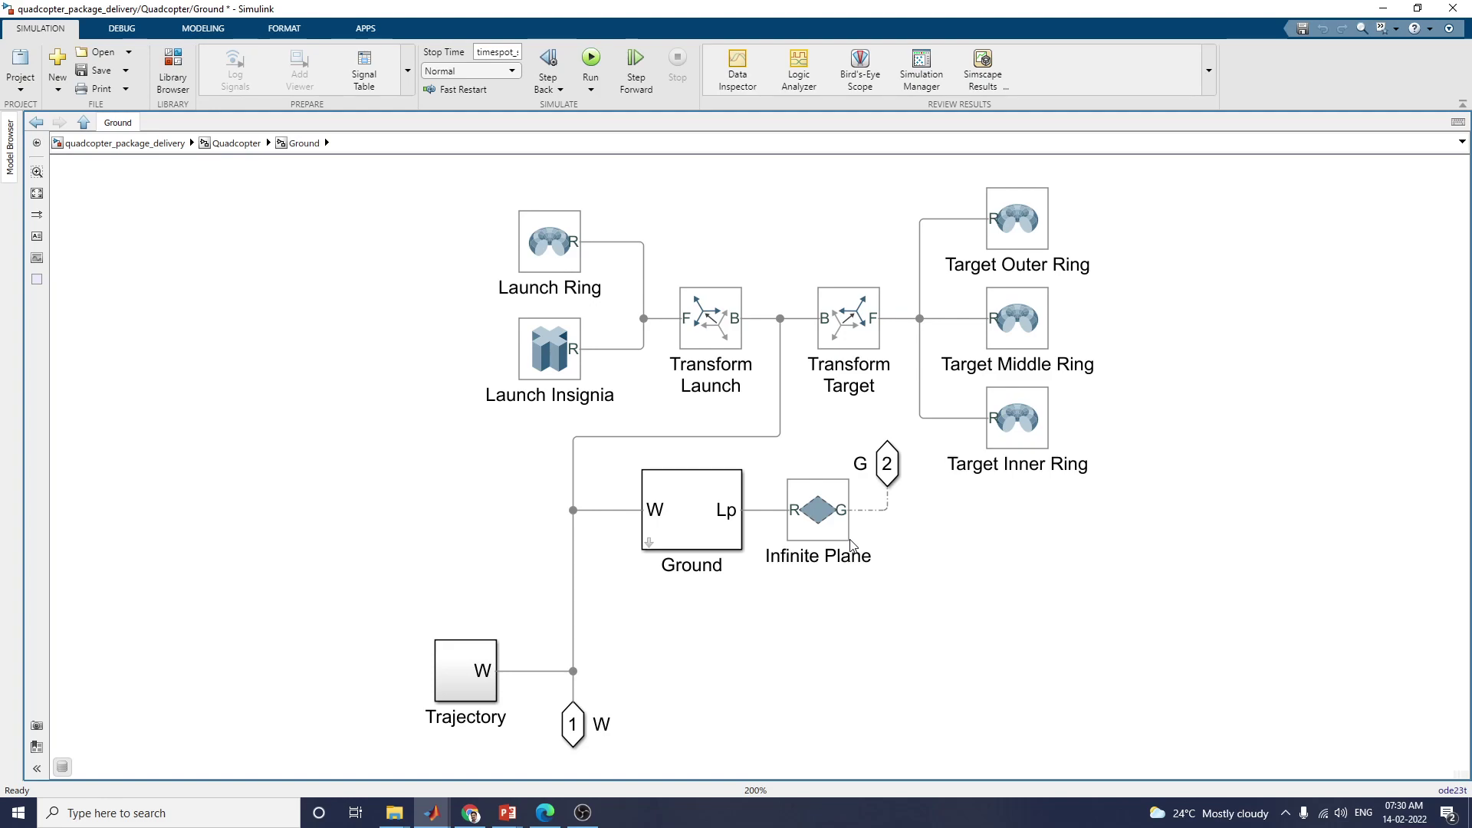
{"action": "left_click", "coordinate": [844, 539]}
{"action": "left_click", "coordinate": [1006, 316]}
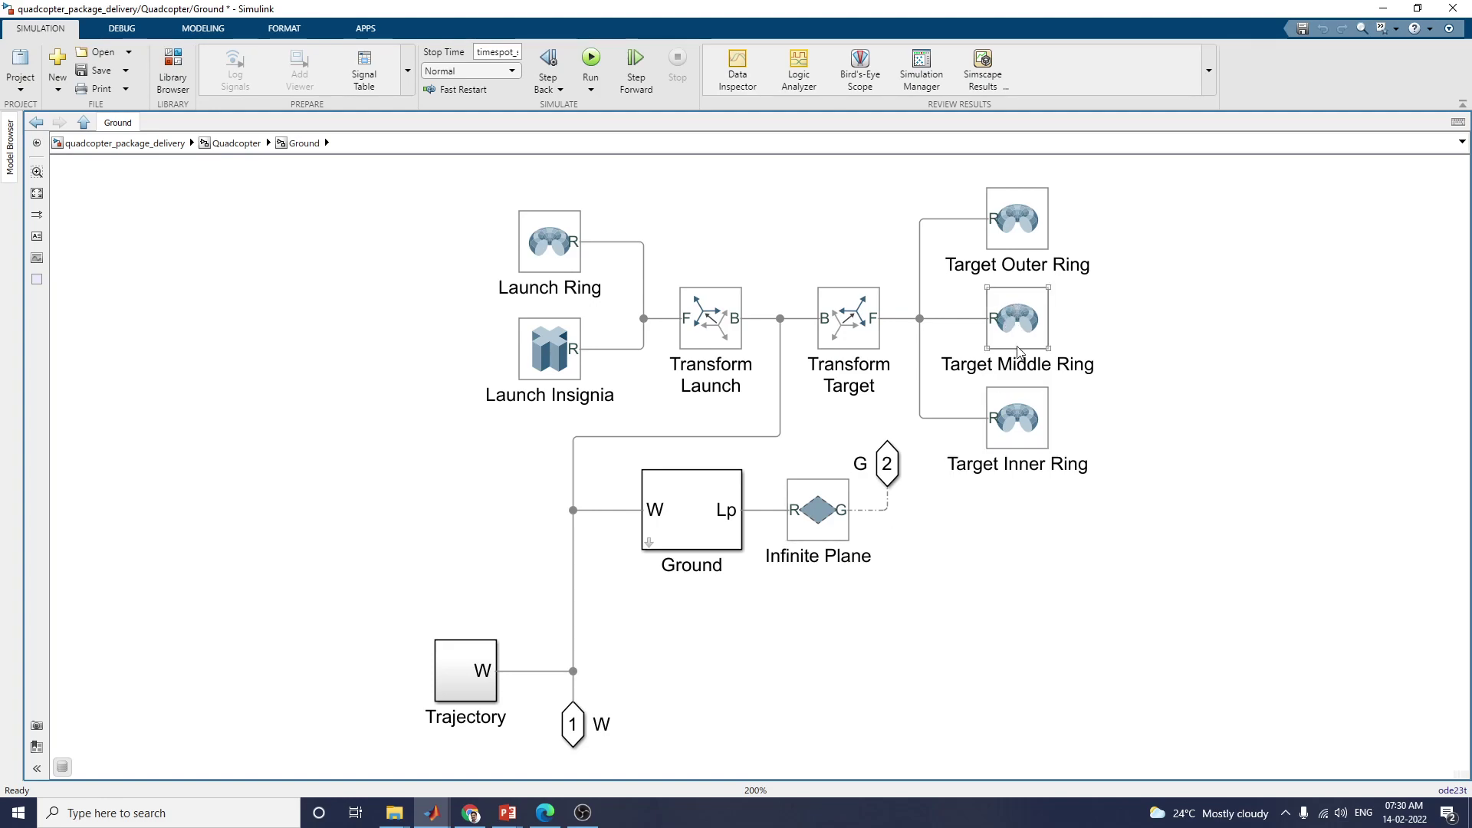
{"action": "left_click", "coordinate": [1031, 436]}
{"action": "left_click", "coordinate": [814, 521]}
{"action": "left_click", "coordinate": [695, 510]}
{"action": "left_click", "coordinate": [467, 685]}
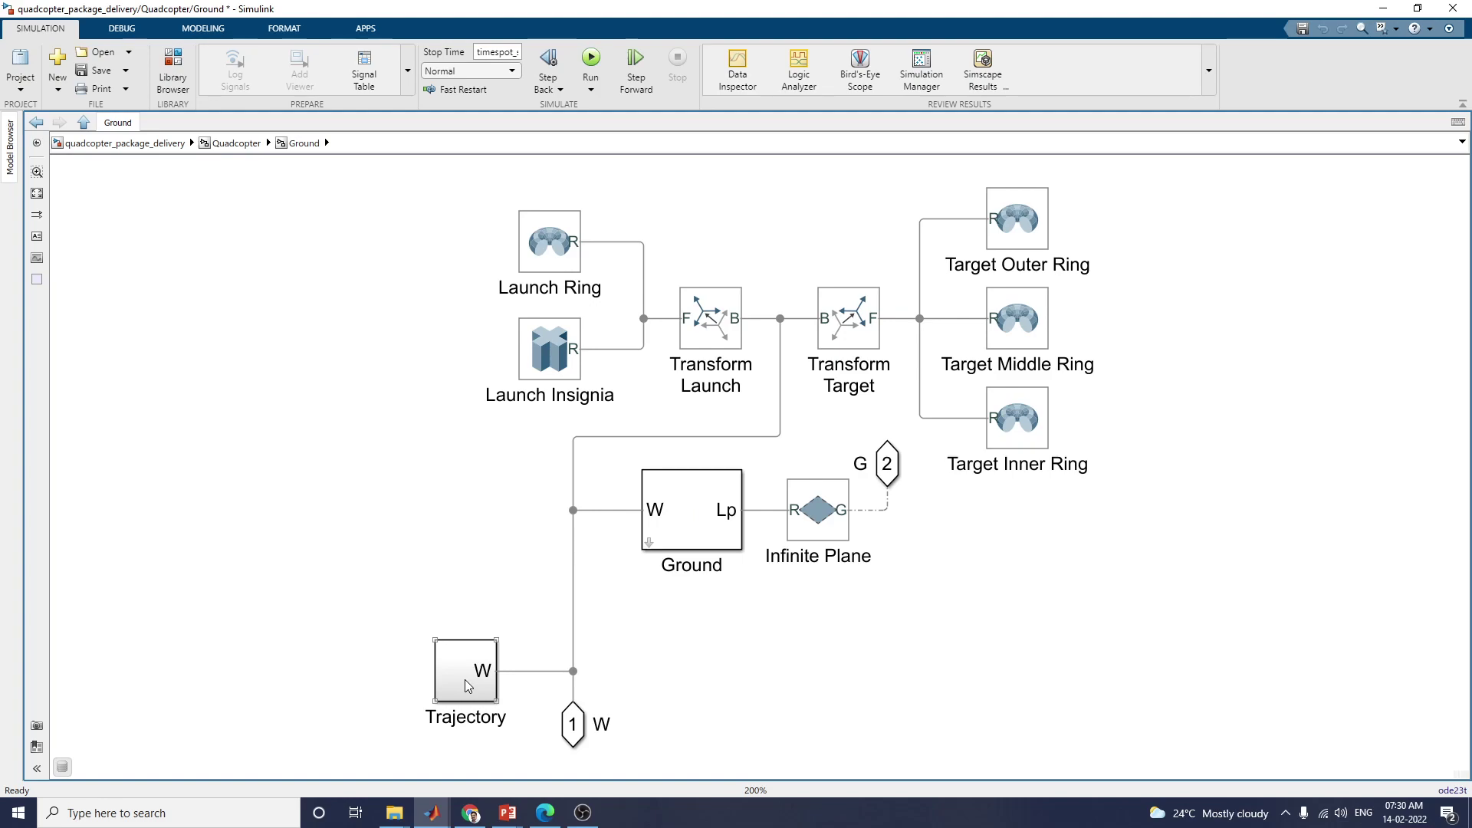
- Inspect the Trajectory subsystem's Spline and Waypoints blocks, then return to the Quadcopter level
{"action": "double_click", "coordinate": [466, 685]}
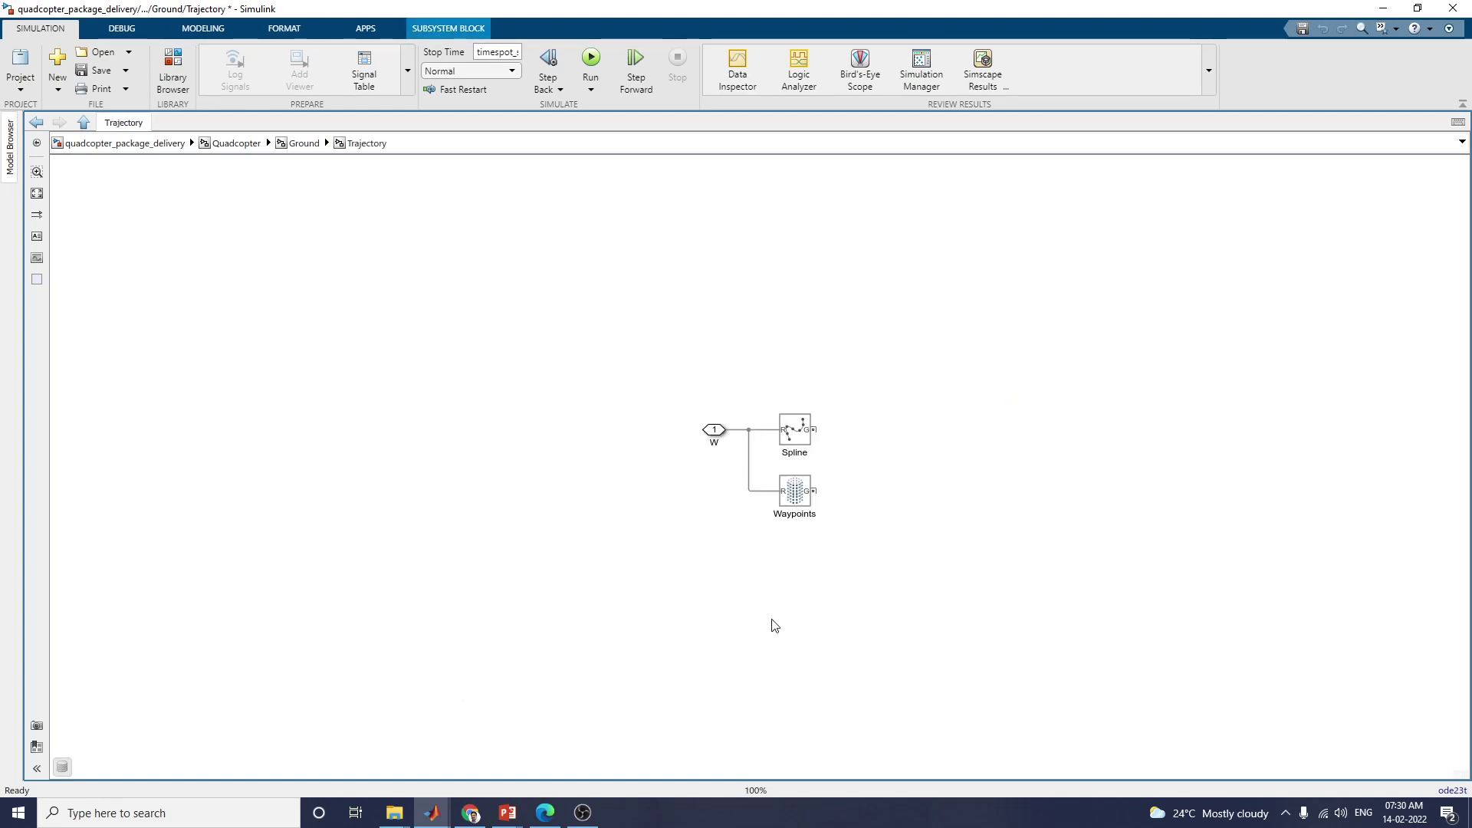
{"action": "key", "text": "space"}
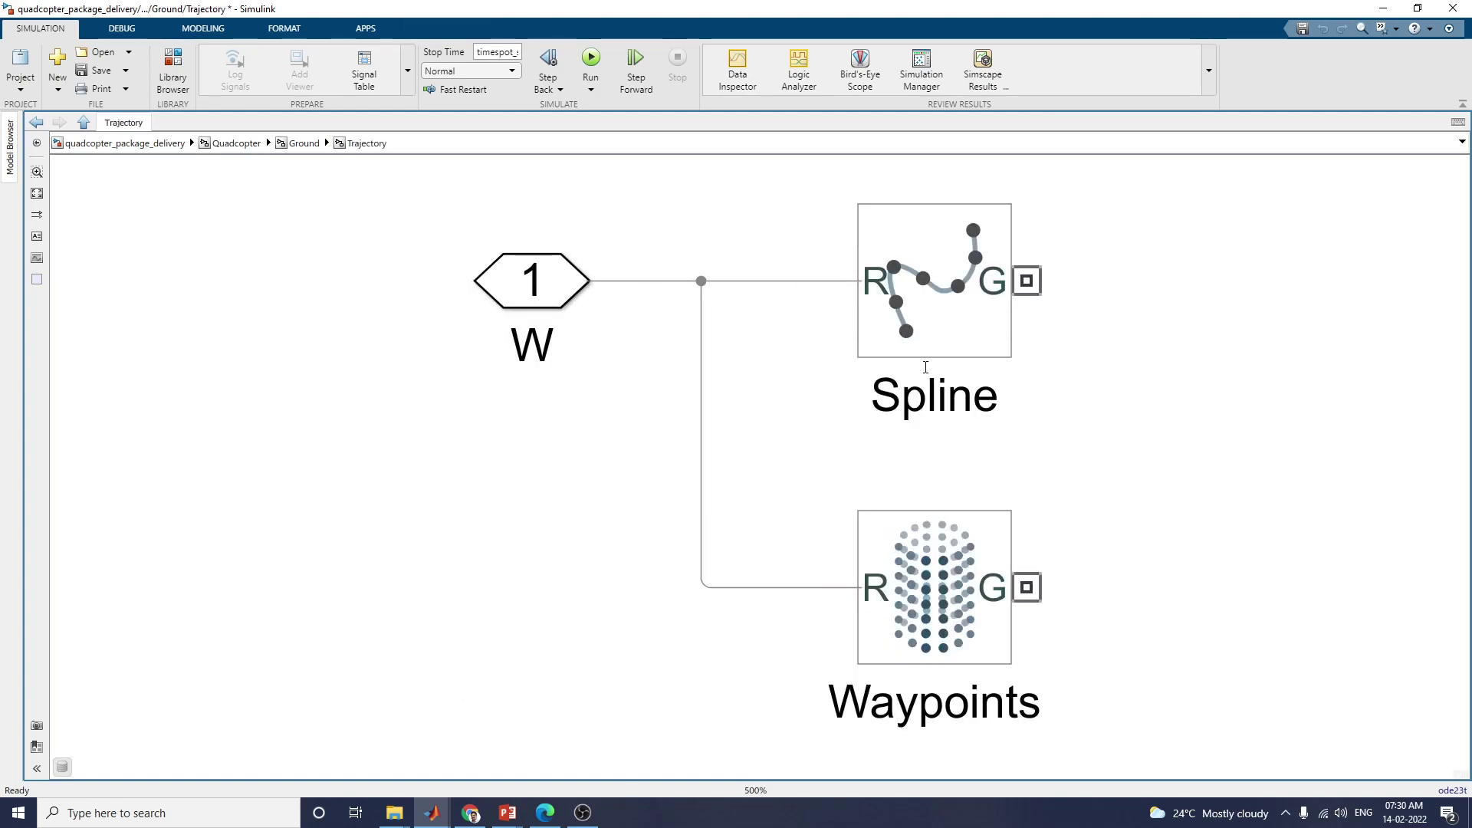
{"action": "left_click", "coordinate": [930, 598]}
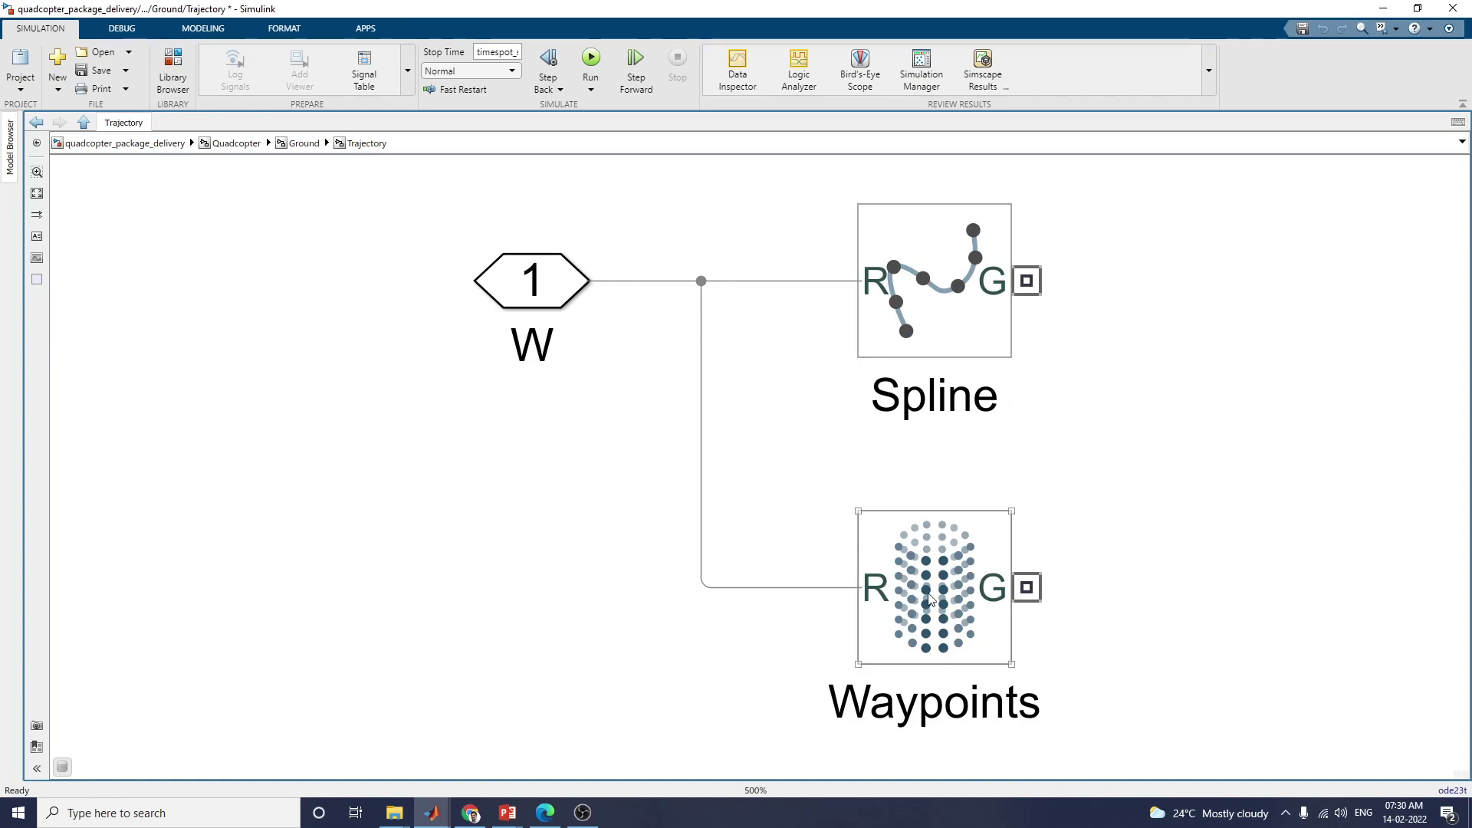
{"action": "left_click", "coordinate": [36, 123]}
{"action": "left_click", "coordinate": [36, 122]}
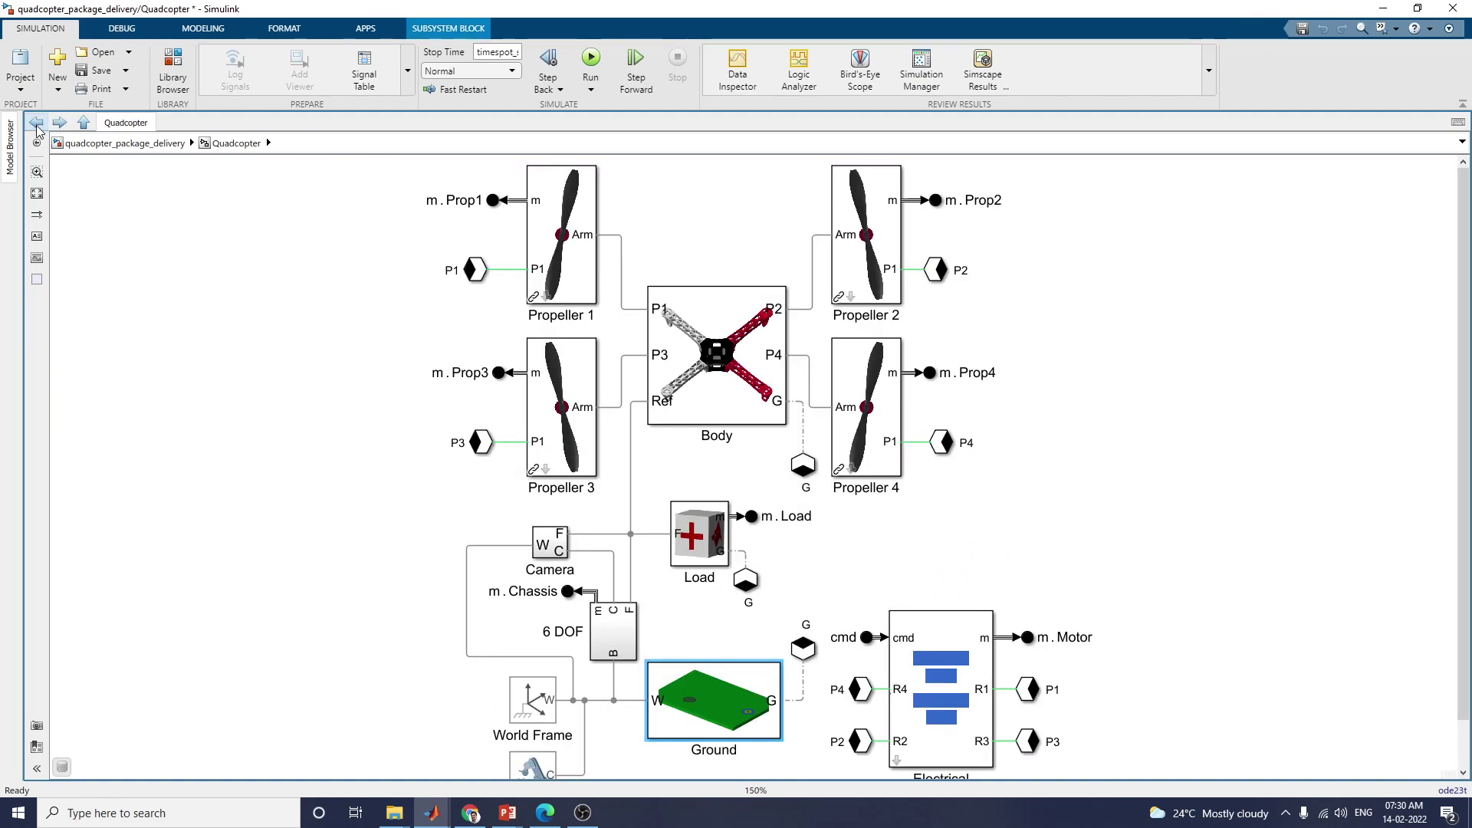
- Open the Load subsystem and then its Medical Kit subsystem
{"action": "left_click", "coordinate": [713, 552]}
{"action": "double_click", "coordinate": [713, 552]}
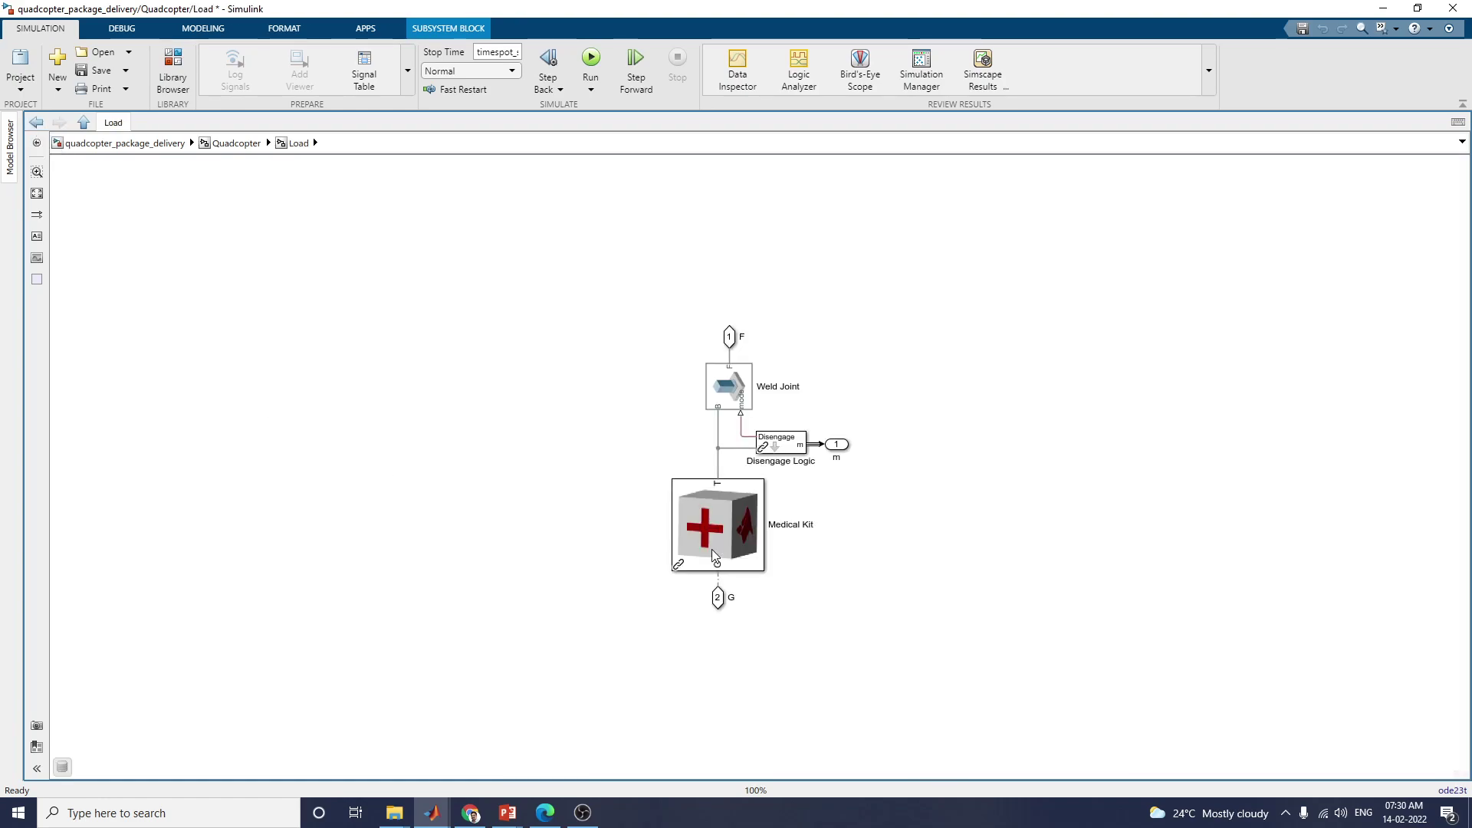
{"action": "left_click", "coordinate": [712, 549]}
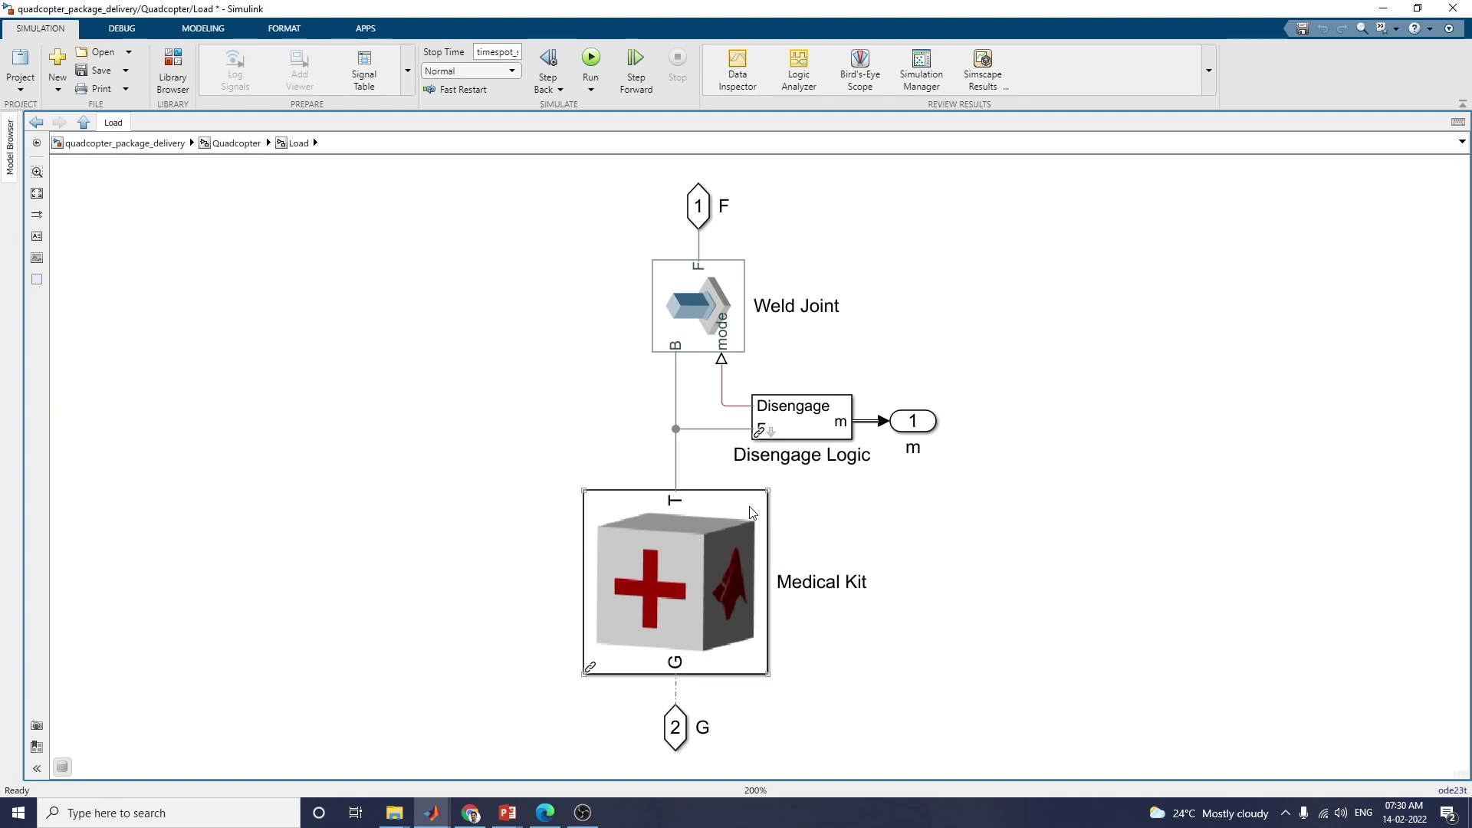
{"action": "double_click", "coordinate": [715, 599]}
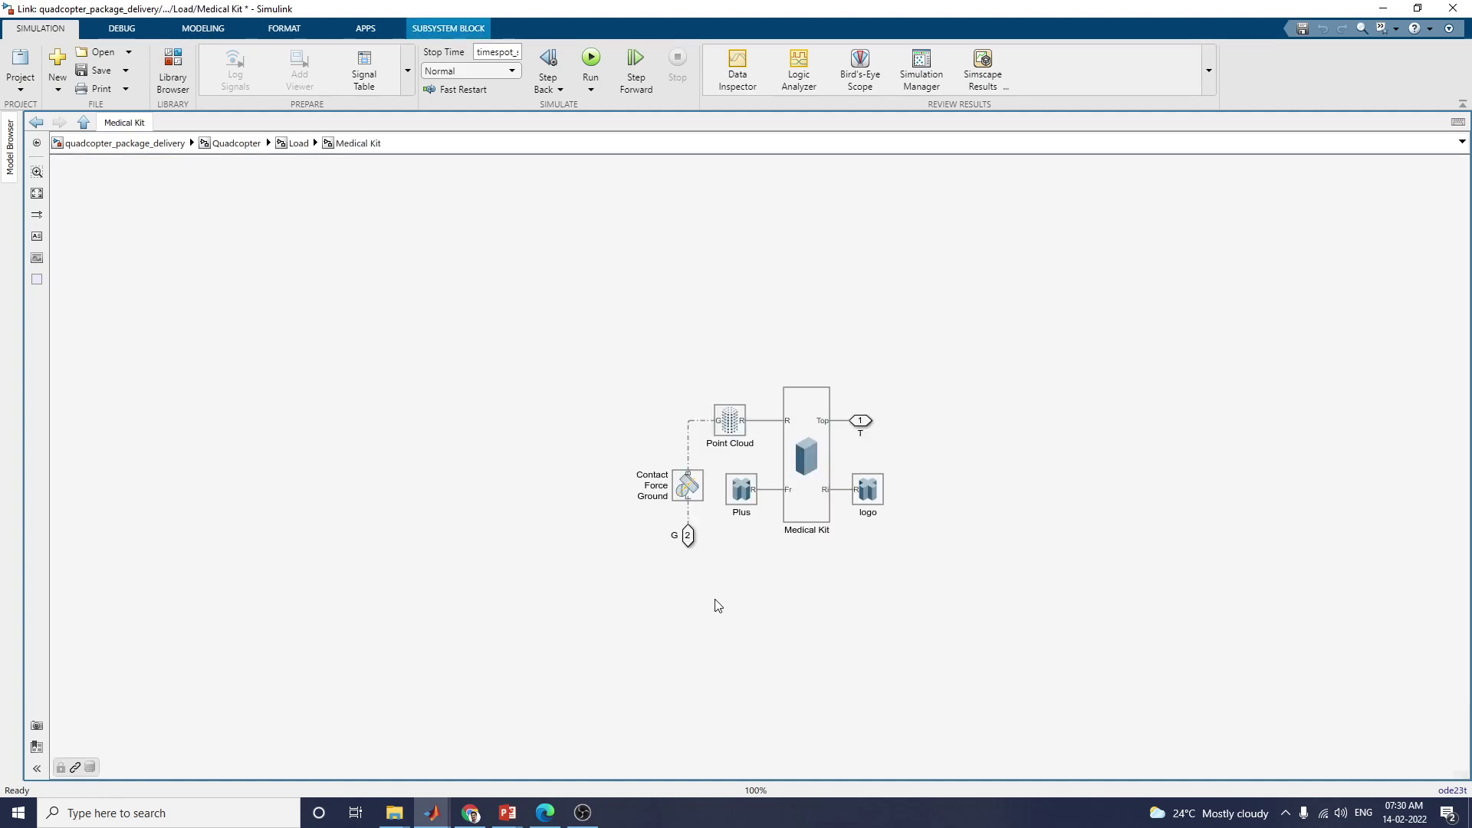
{"action": "key", "text": "space"}
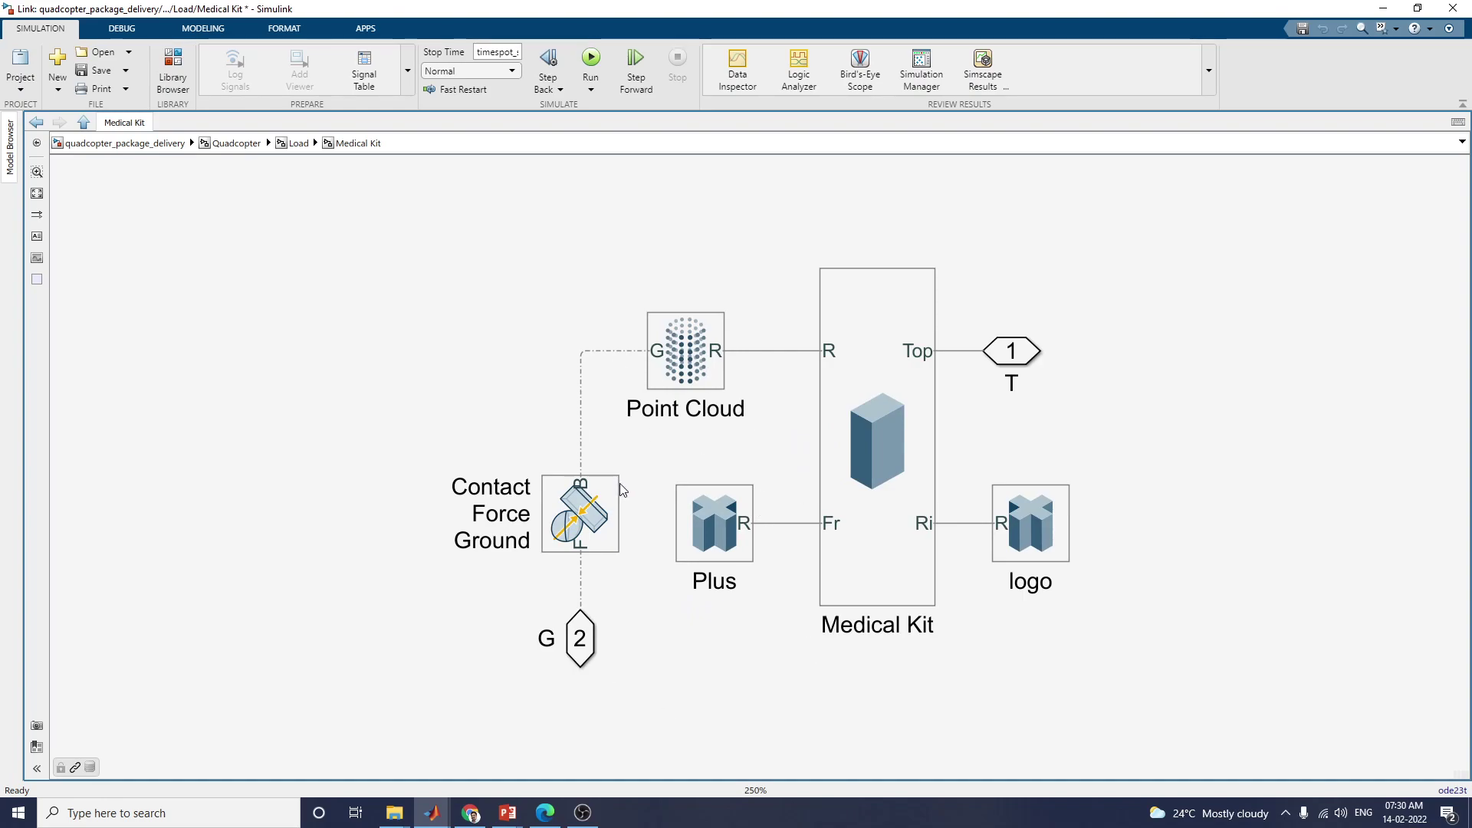
- Check the Medical Kit solid's pkgSize-based parameters, then go up to the top-level model
{"action": "double_click", "coordinate": [931, 467]}
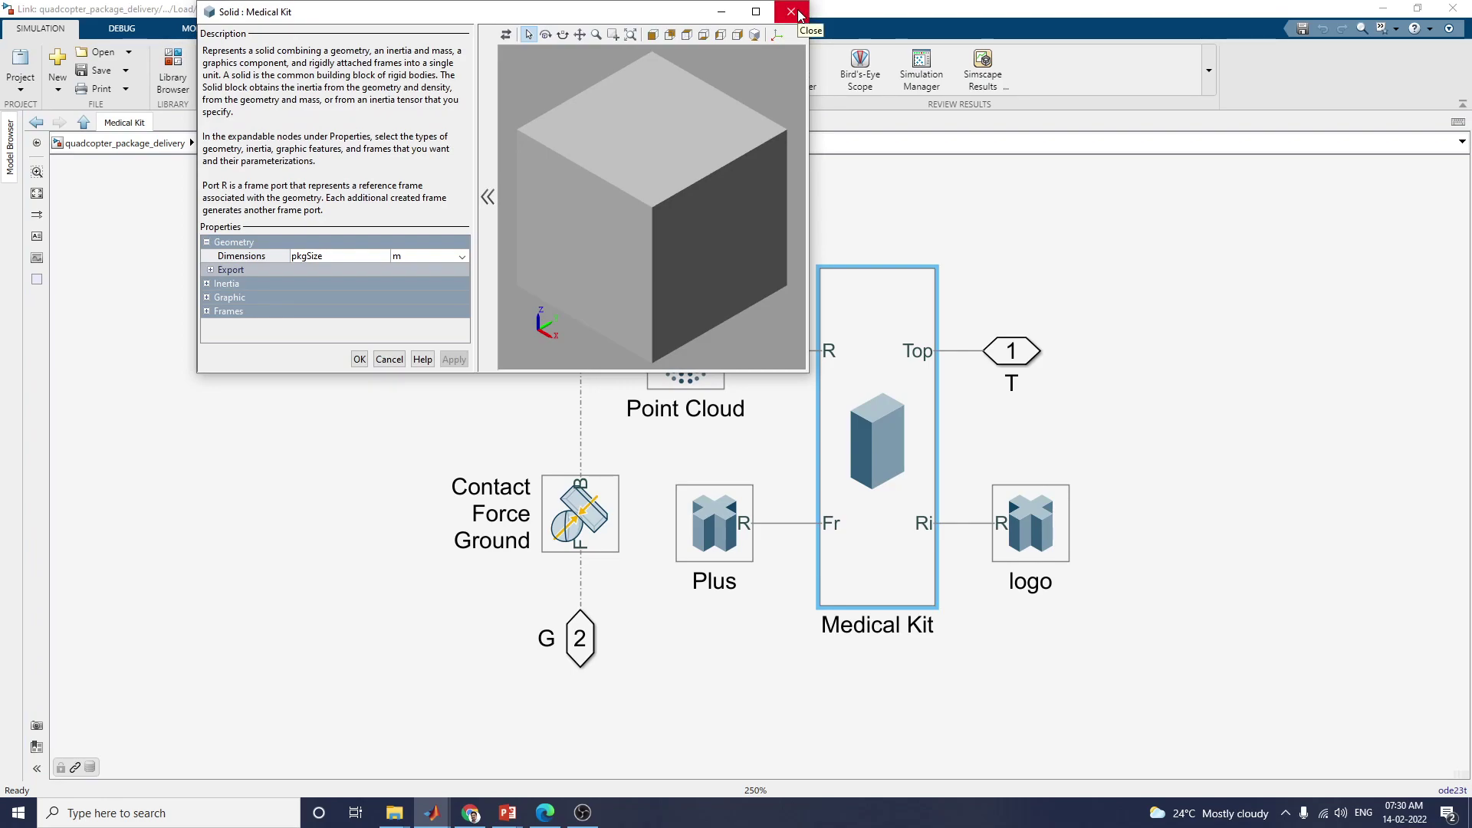
{"action": "left_click", "coordinate": [797, 14]}
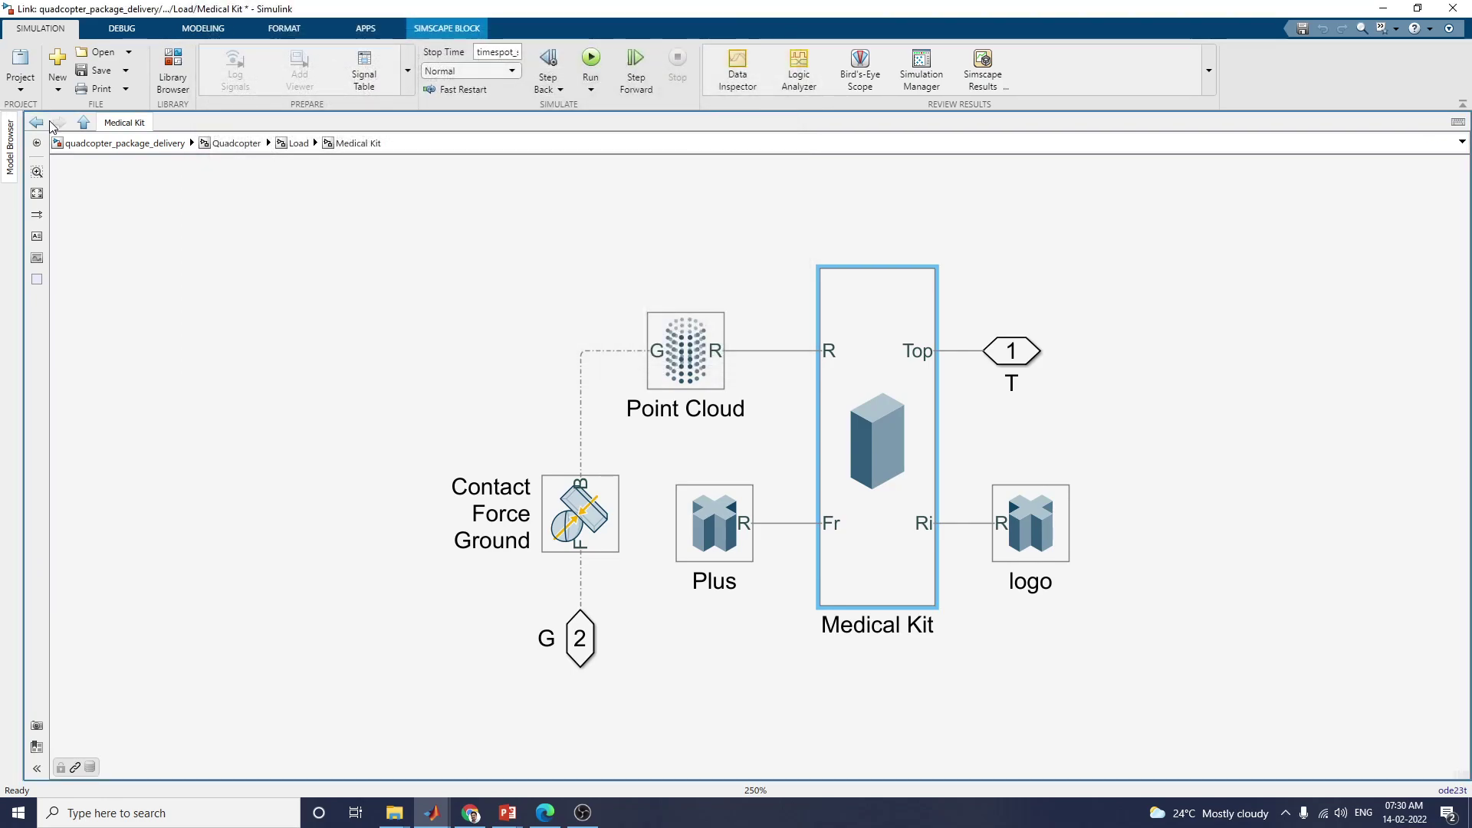
{"action": "left_click", "coordinate": [39, 123]}
{"action": "left_click", "coordinate": [38, 123]}
{"action": "left_click", "coordinate": [38, 123]}
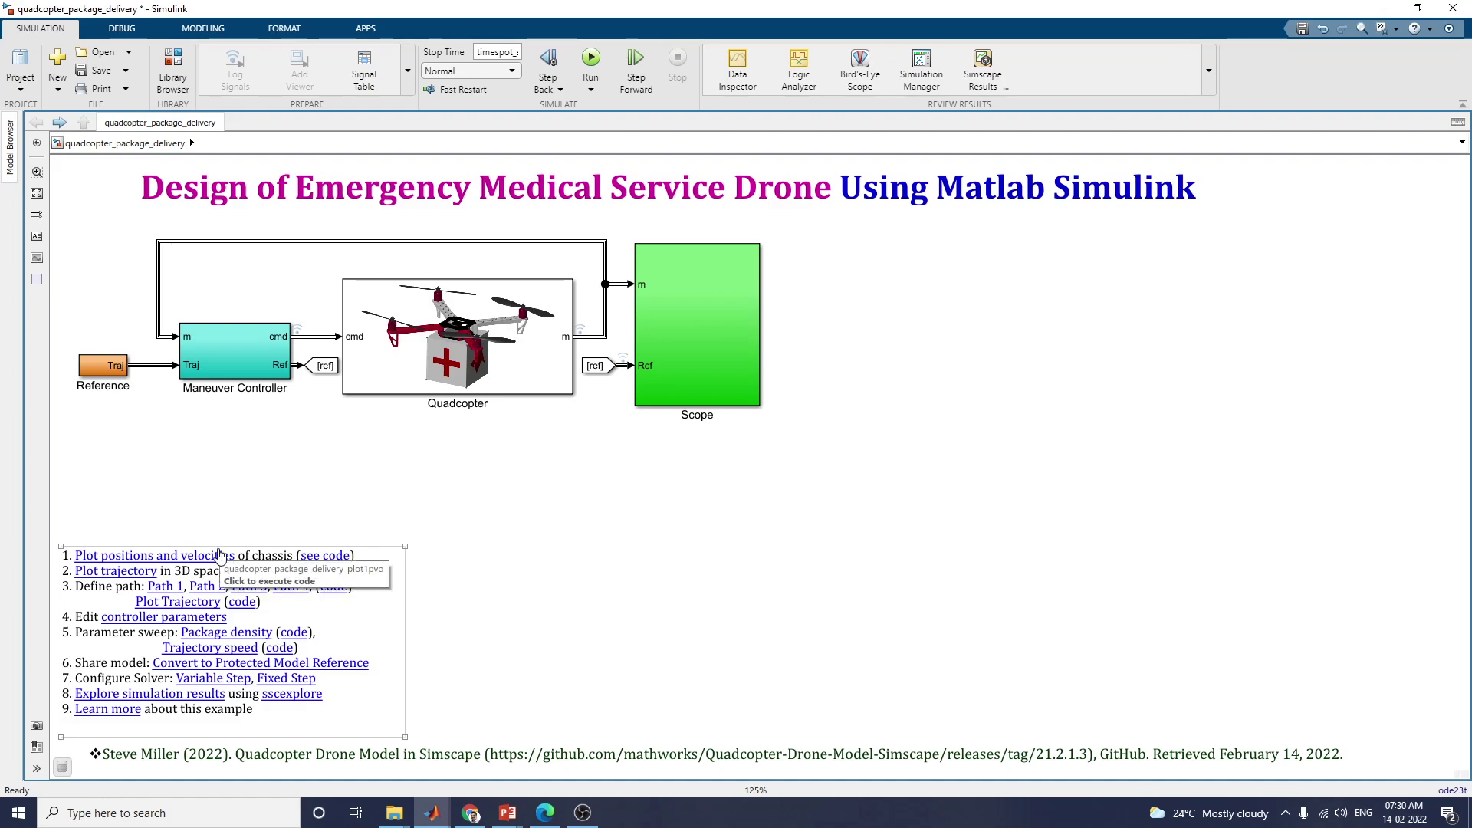
- View the Scope subsystem's position, distance, RPM, thrust, current and battery scopes, then return
{"action": "double_click", "coordinate": [704, 365]}
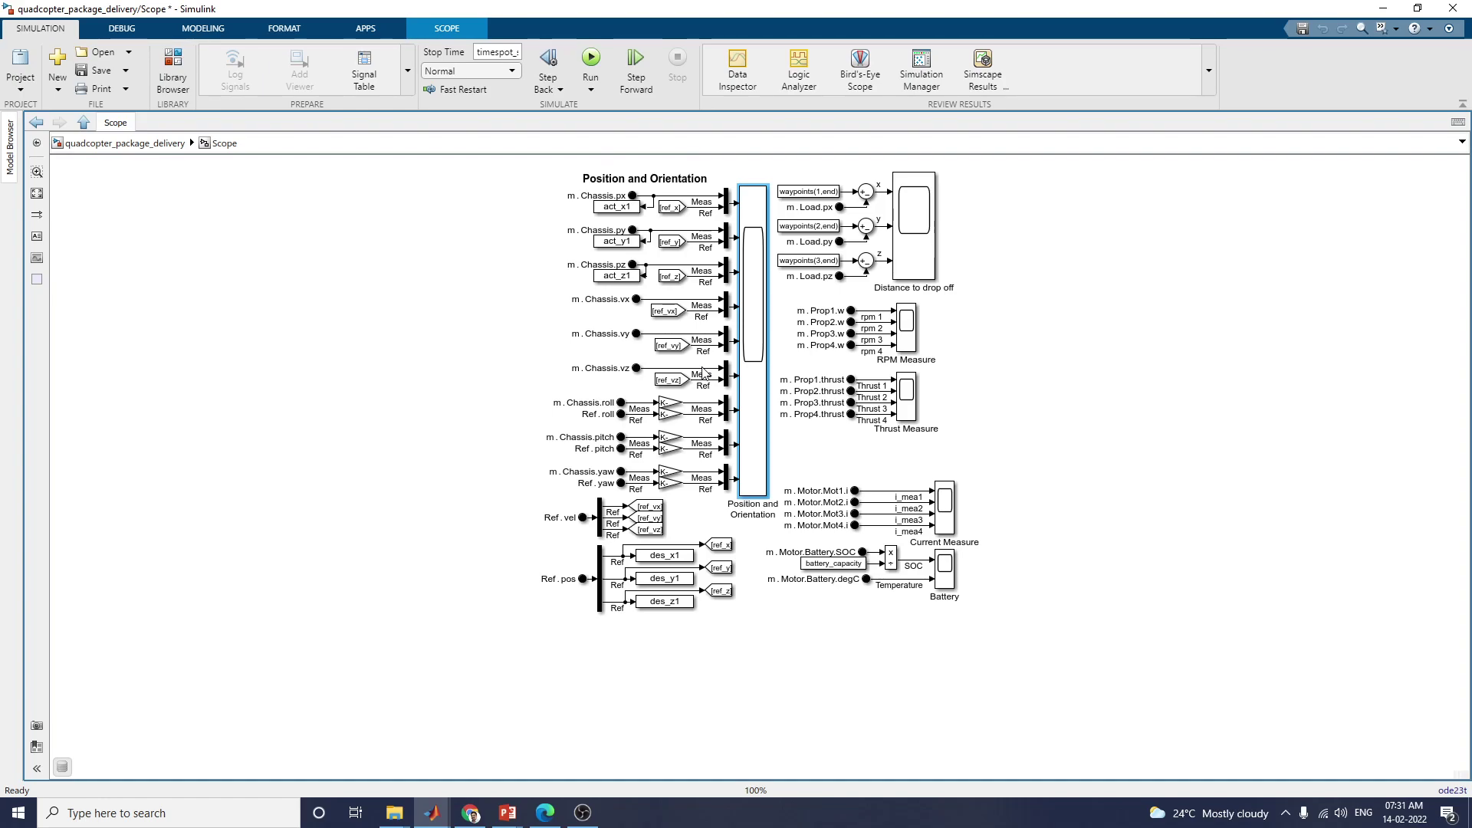
{"action": "left_click", "coordinate": [36, 122]}
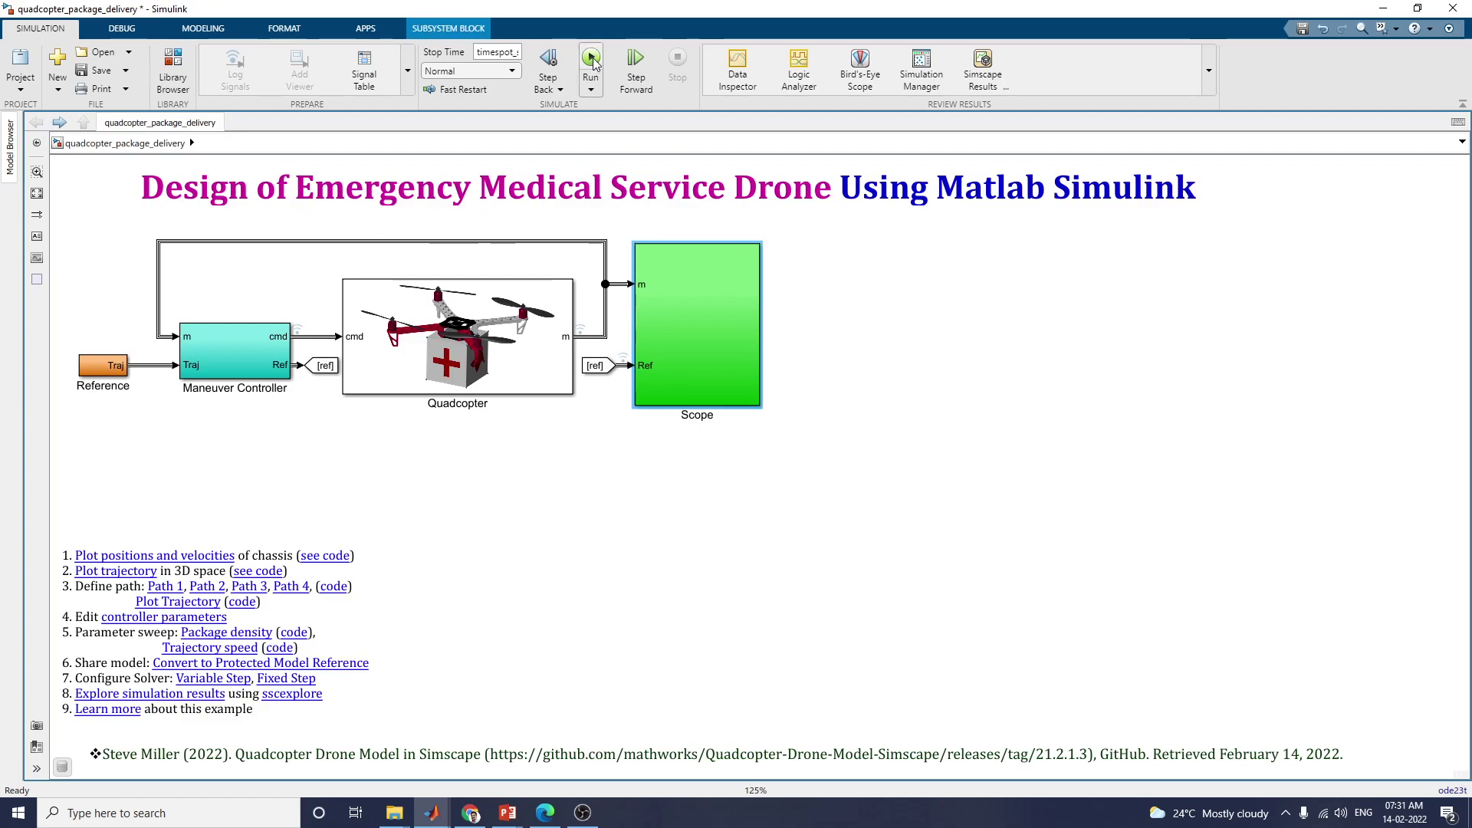
- Reopen the Scope subsystem, run the simulation, and bring up the Mechanics Explorer animation
{"action": "double_click", "coordinate": [673, 312]}
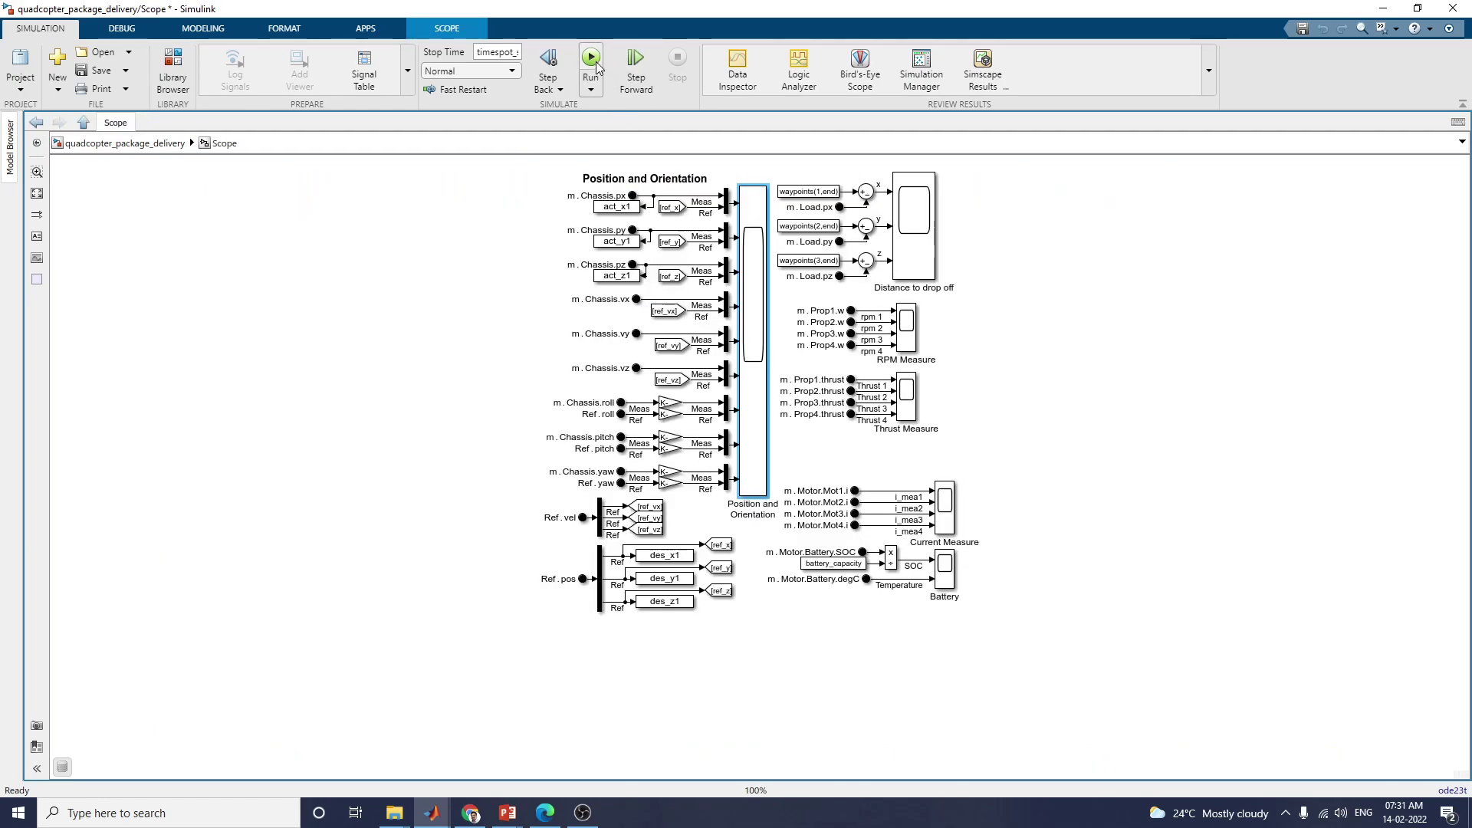
{"action": "left_click", "coordinate": [591, 62]}
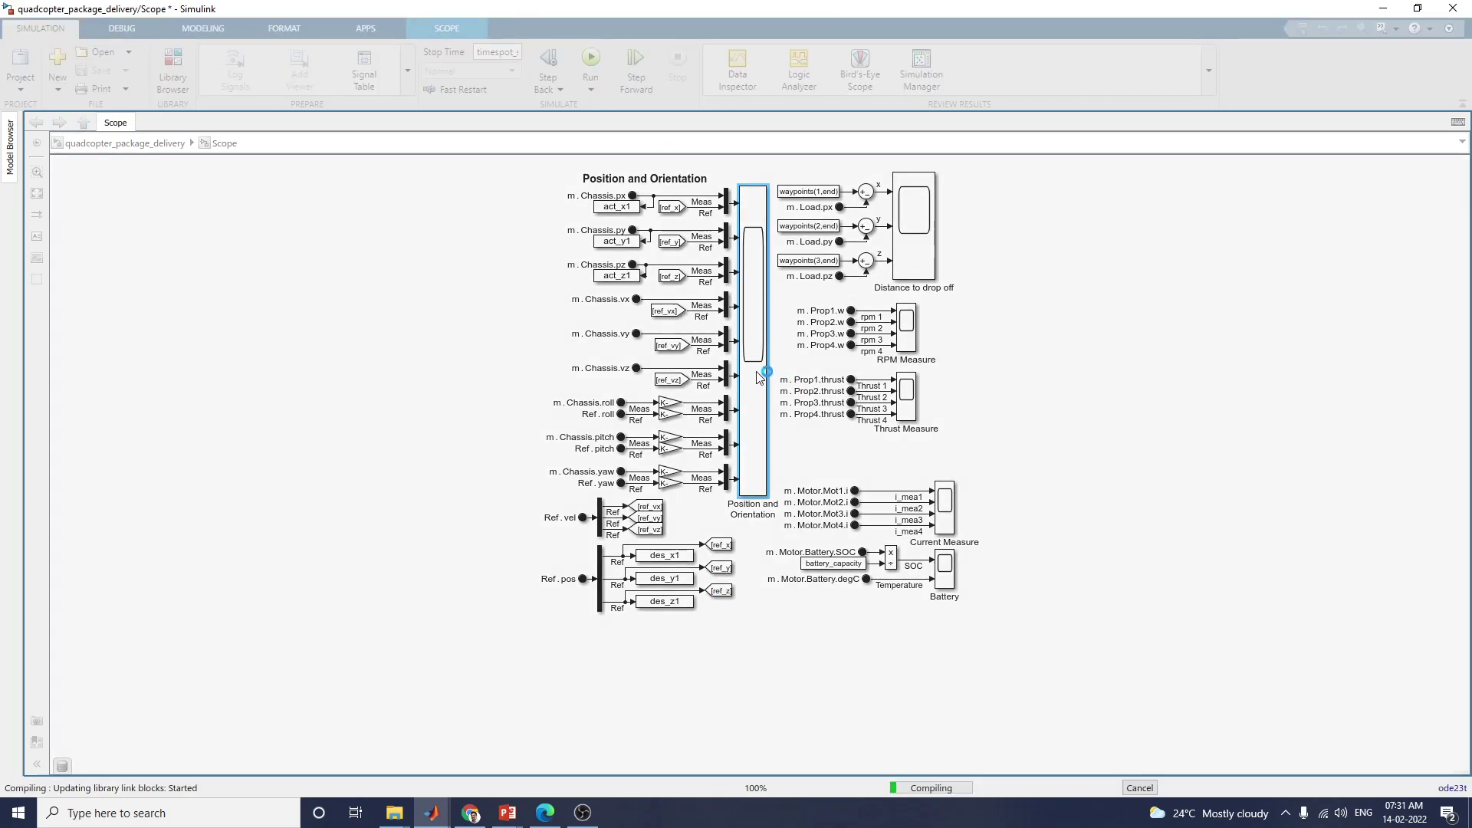
{"action": "mouse_move", "coordinate": [432, 813]}
{"action": "left_click", "coordinate": [286, 734]}
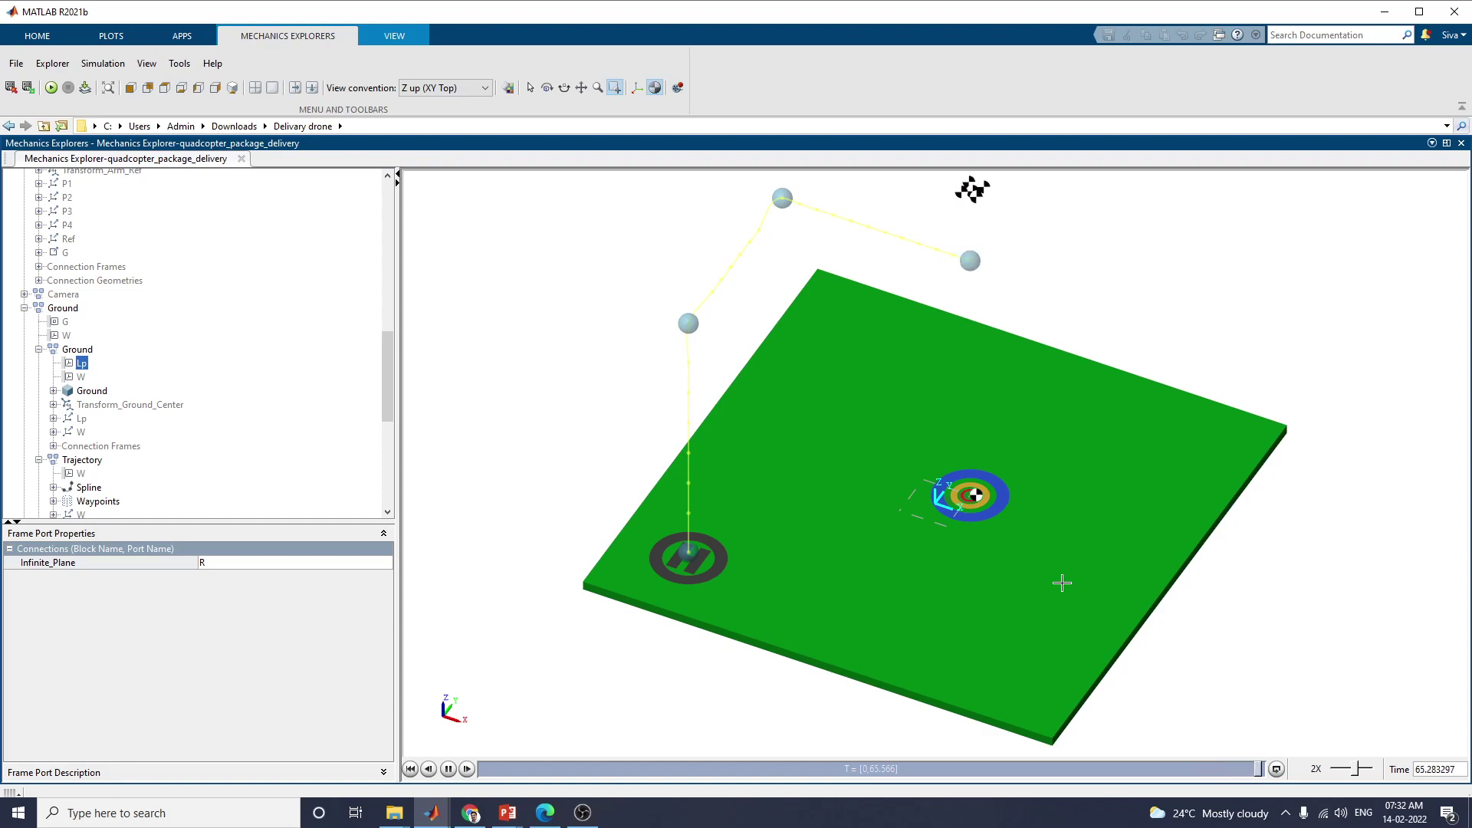
- Adjust the 3-D view's display options, hiding the centre-of-mass markers
{"action": "right_click", "coordinate": [966, 553]}
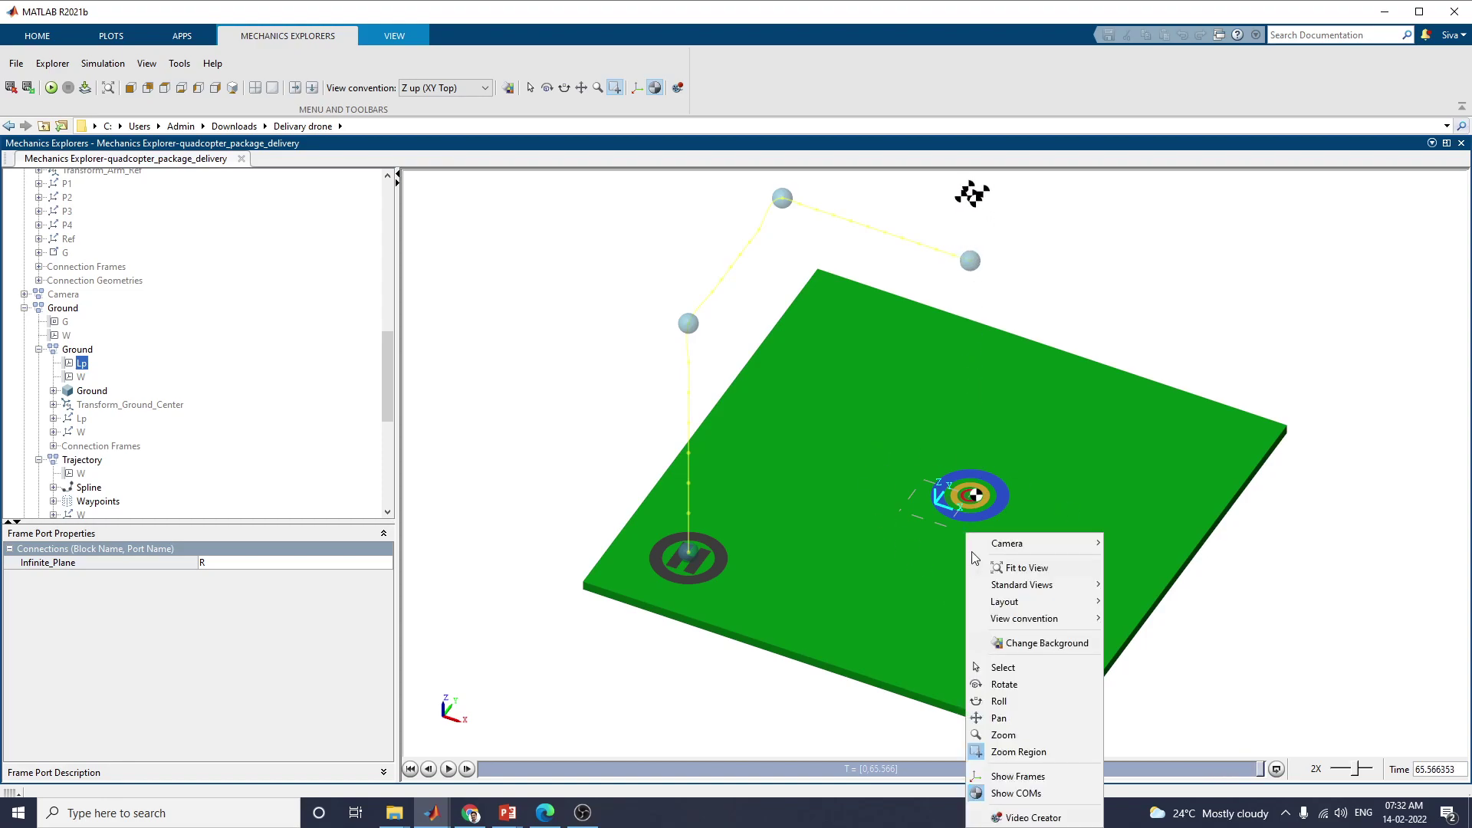
{"action": "mouse_move", "coordinate": [1074, 587]}
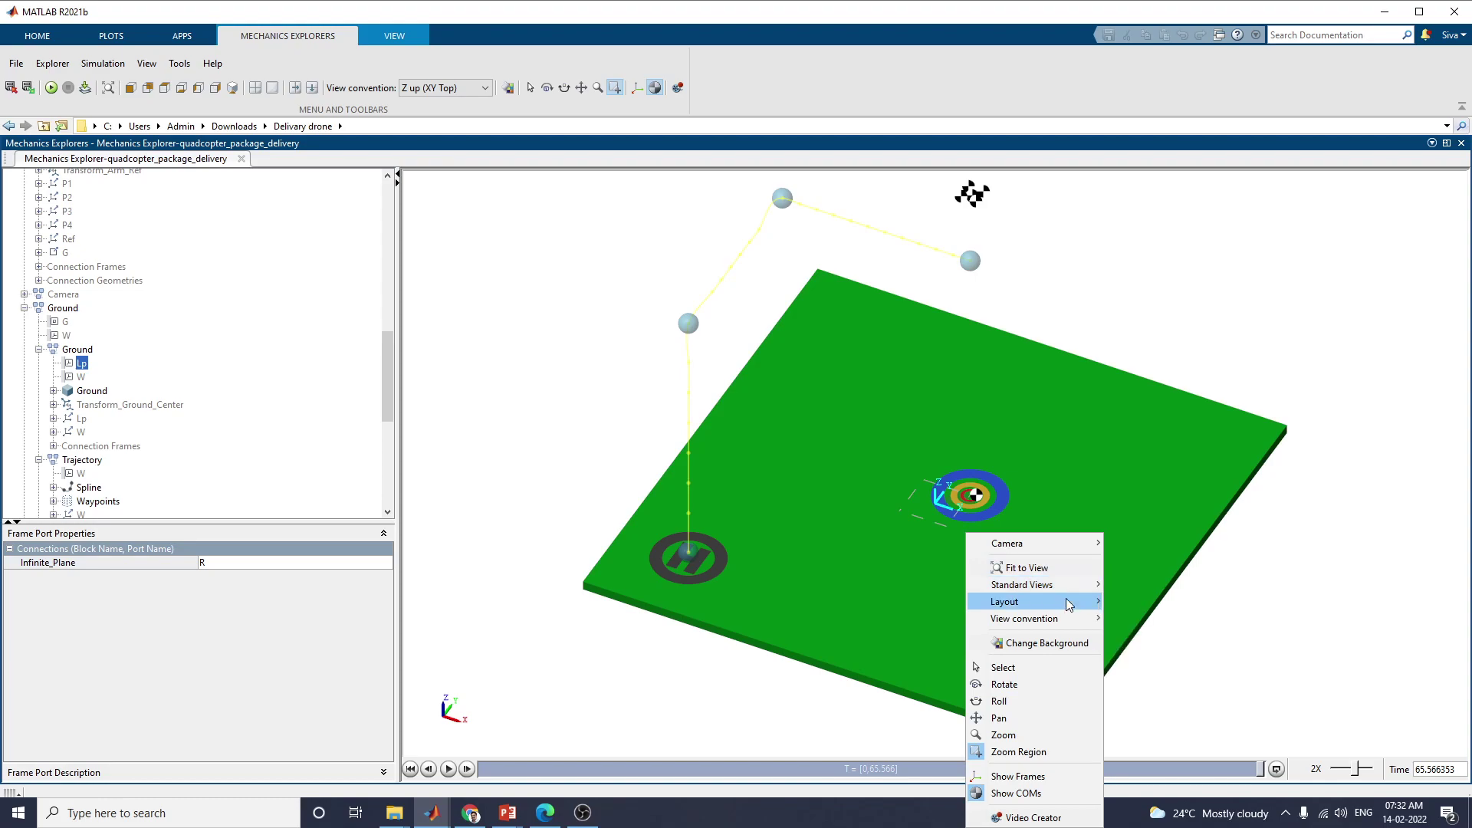
{"action": "left_click", "coordinate": [1039, 794]}
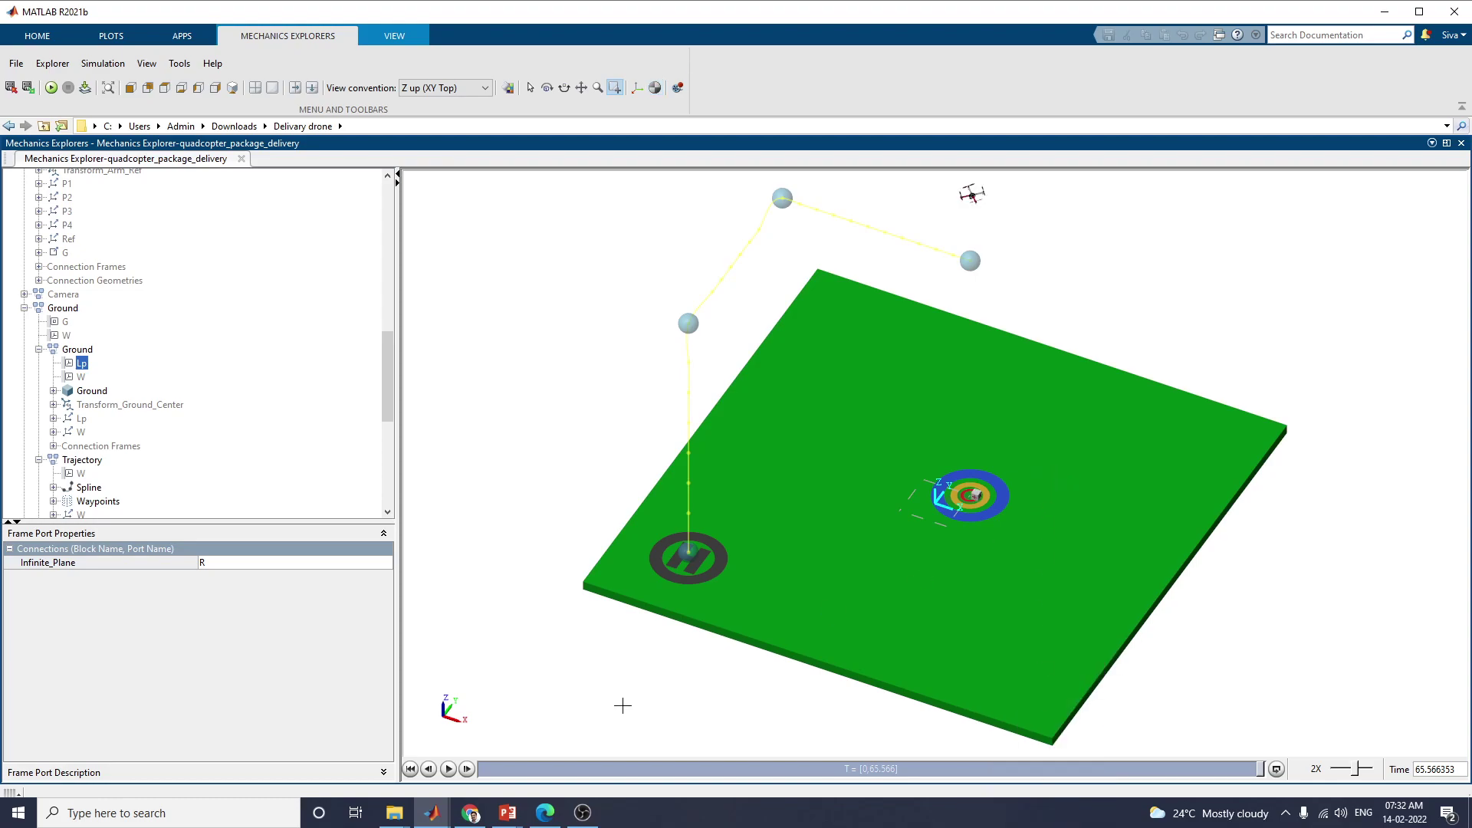
{"action": "right_click", "coordinate": [649, 672]}
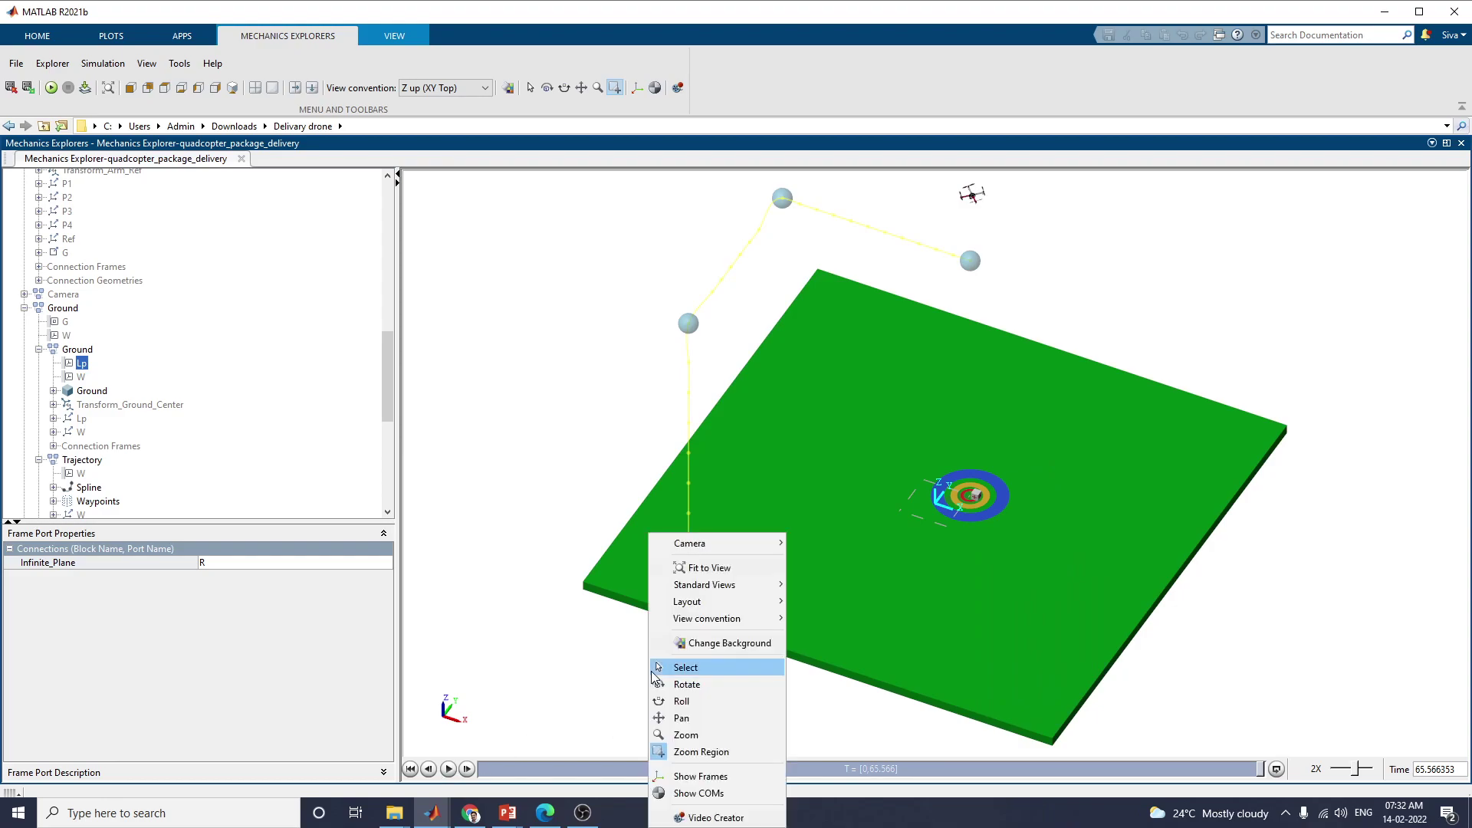
{"action": "left_click", "coordinate": [734, 569]}
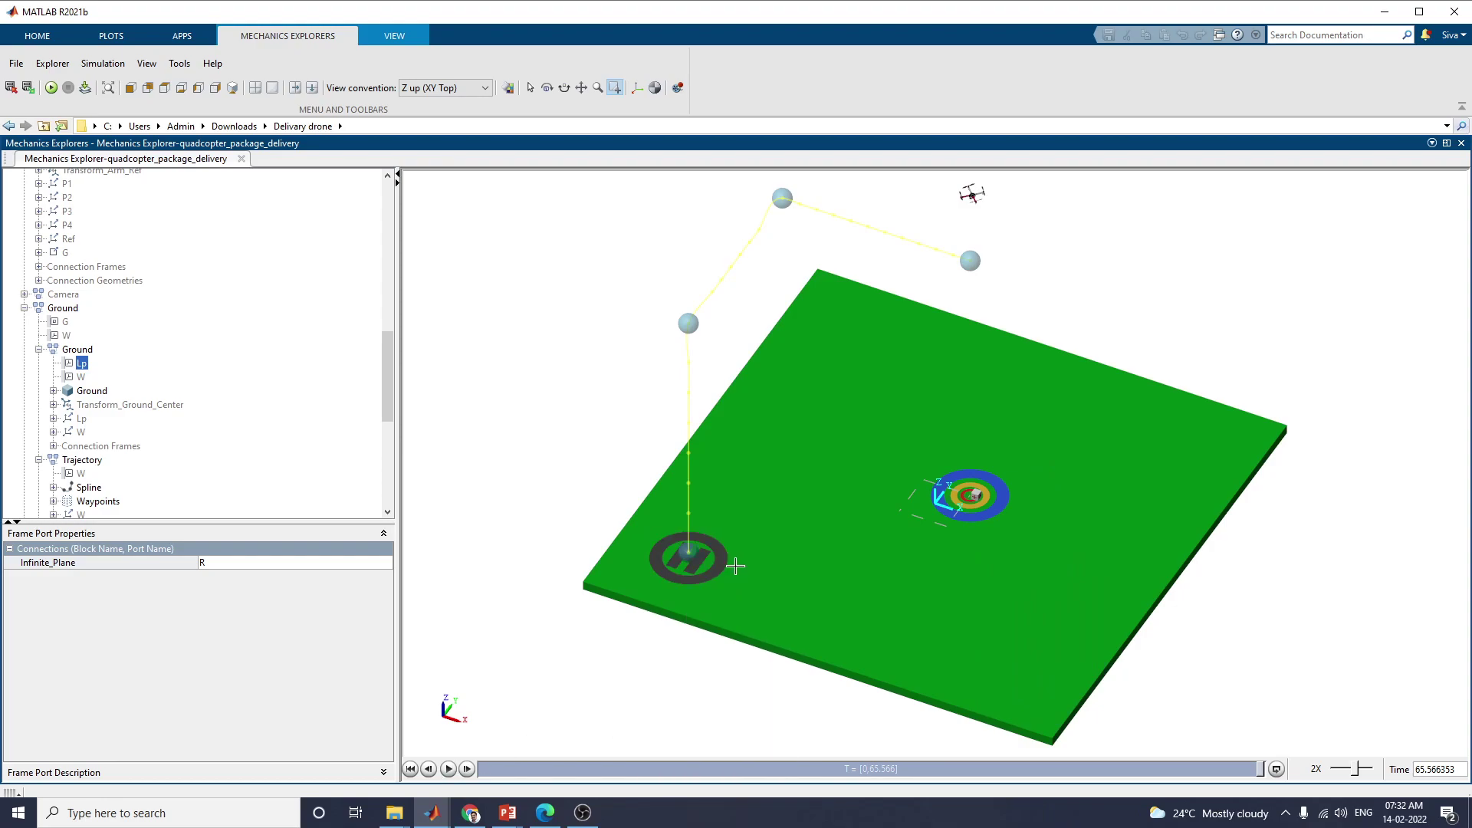
- Set the camera to Track_Target to follow the delivery target
{"action": "right_click", "coordinate": [662, 544]}
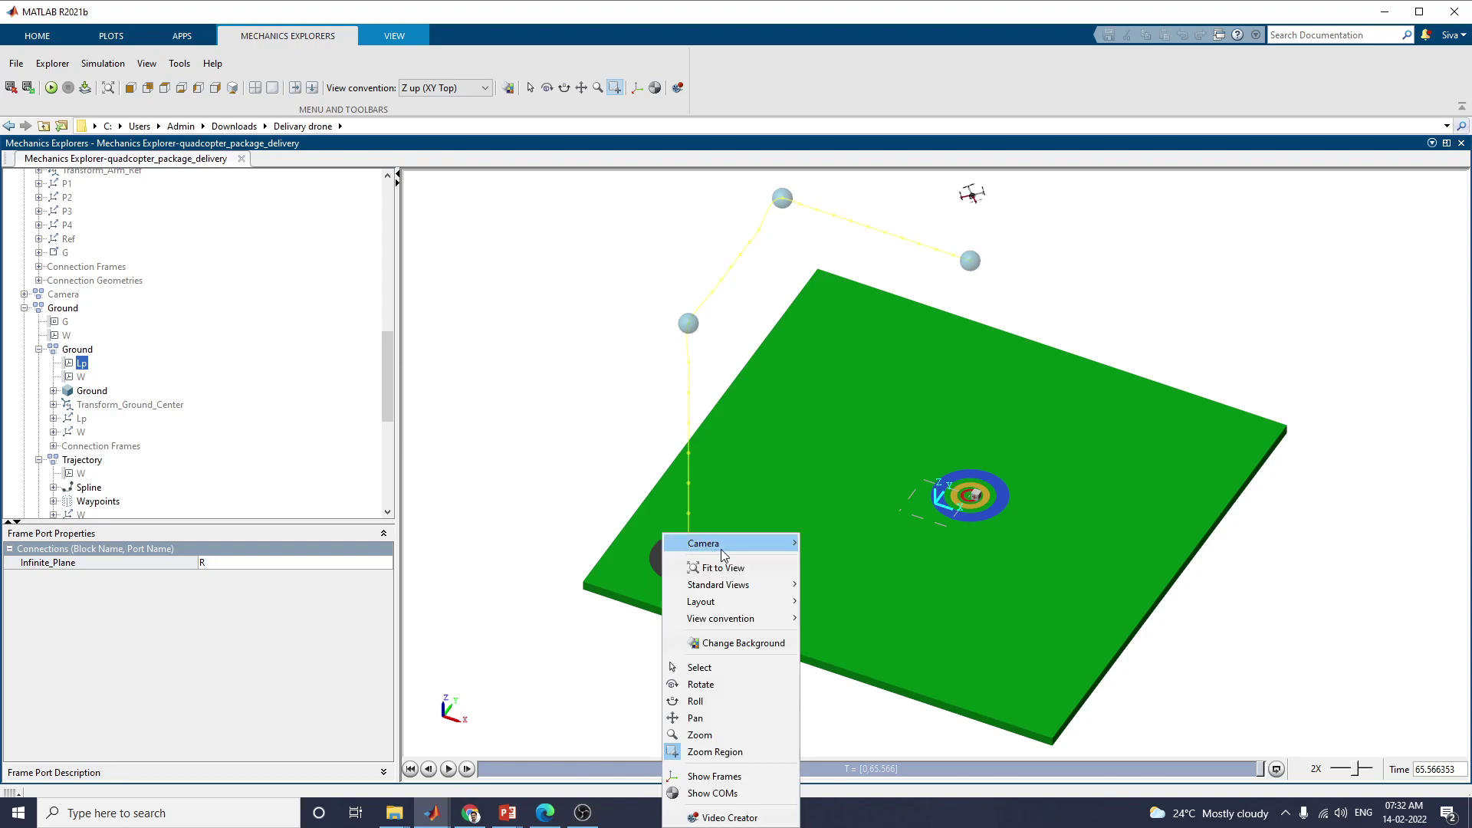
{"action": "mouse_move", "coordinate": [726, 554]}
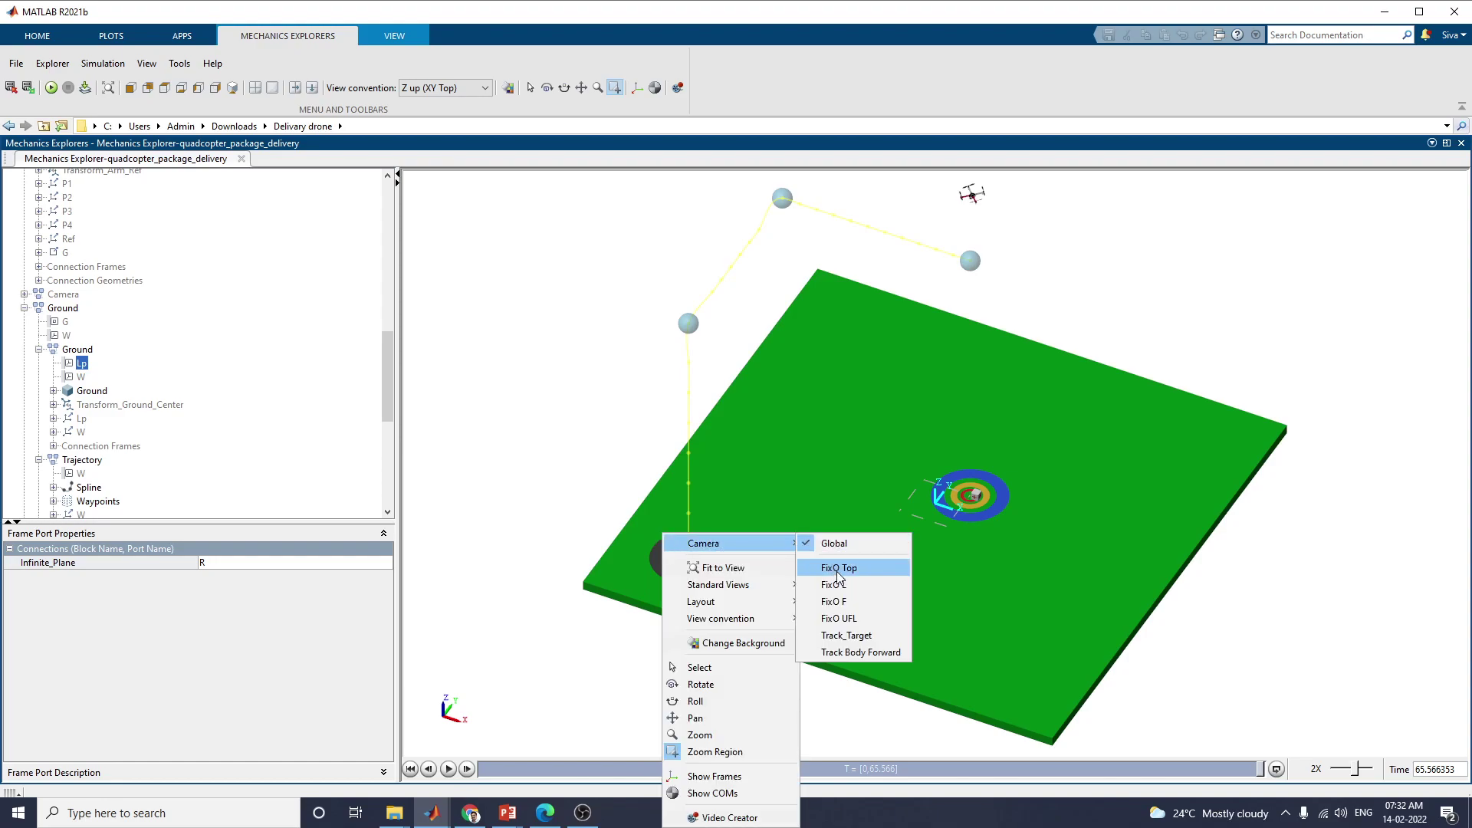
{"action": "left_click", "coordinate": [847, 635]}
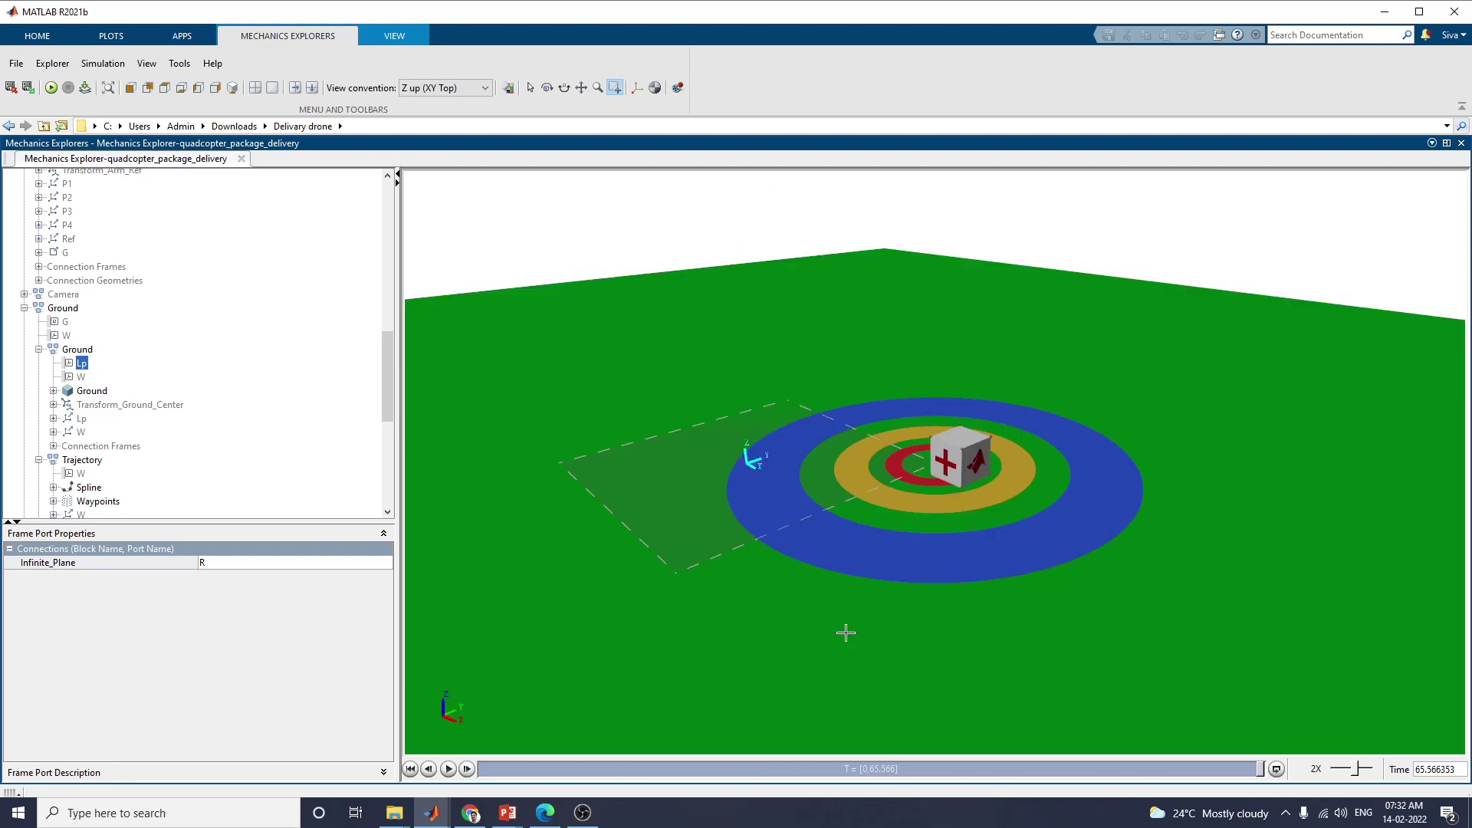
- Change the view convention to Y up (XY Front)
{"action": "right_click", "coordinate": [629, 473]}
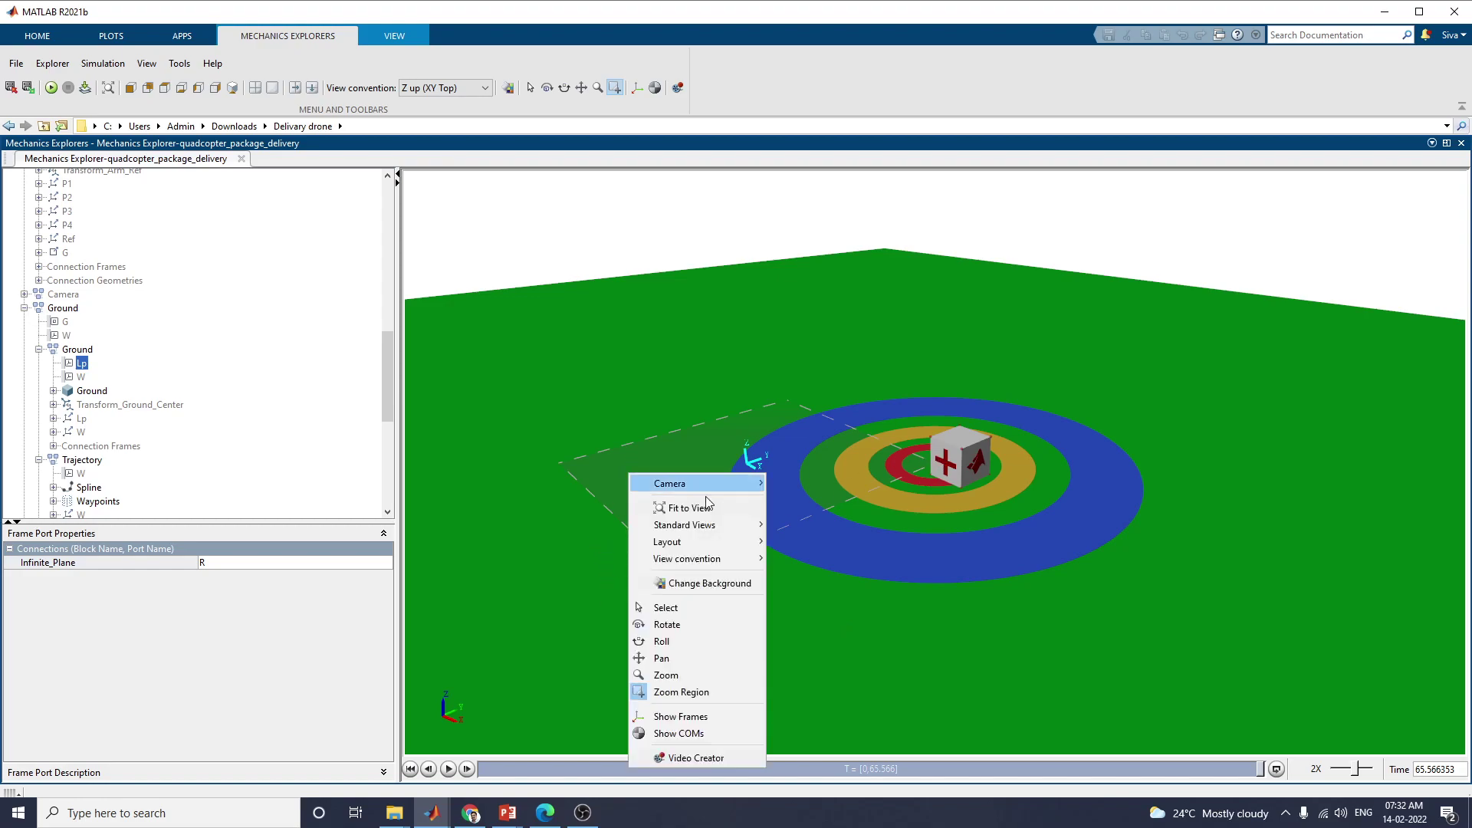
{"action": "mouse_move", "coordinate": [731, 536]}
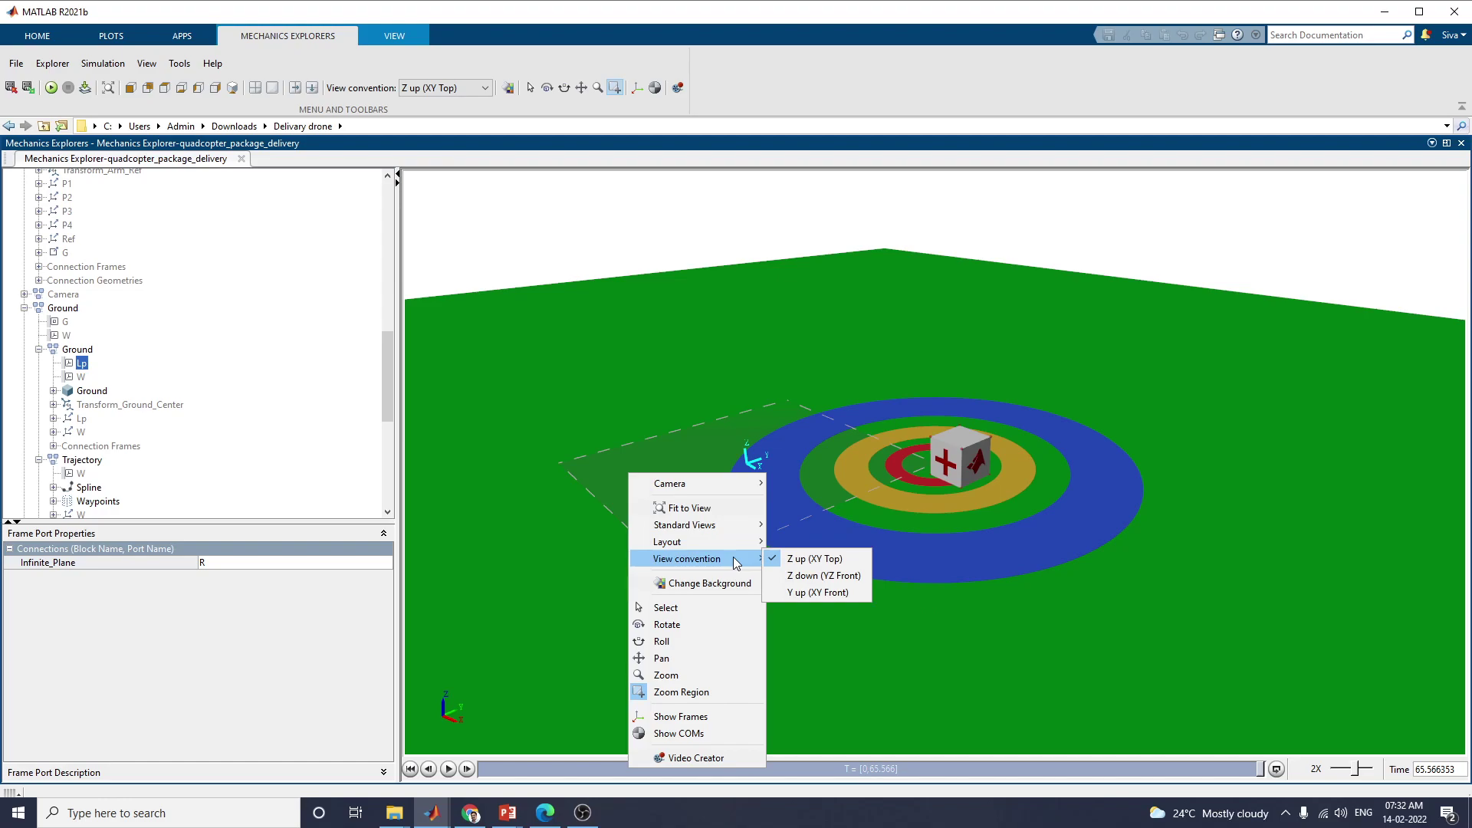
{"action": "left_click", "coordinate": [790, 591]}
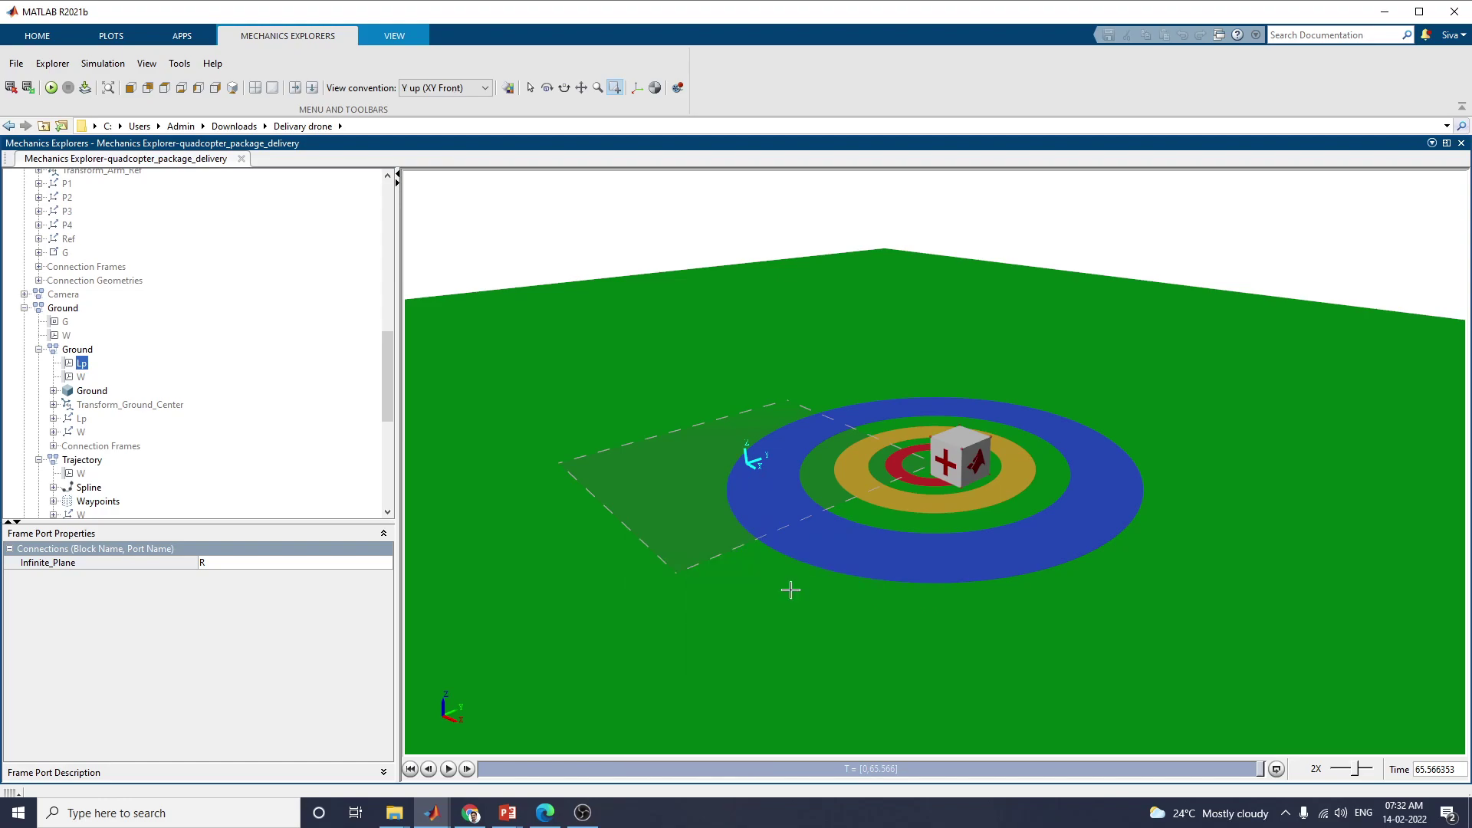
- Replay the delivery animation from the start and slow the playback speed down
{"action": "left_click", "coordinate": [447, 770]}
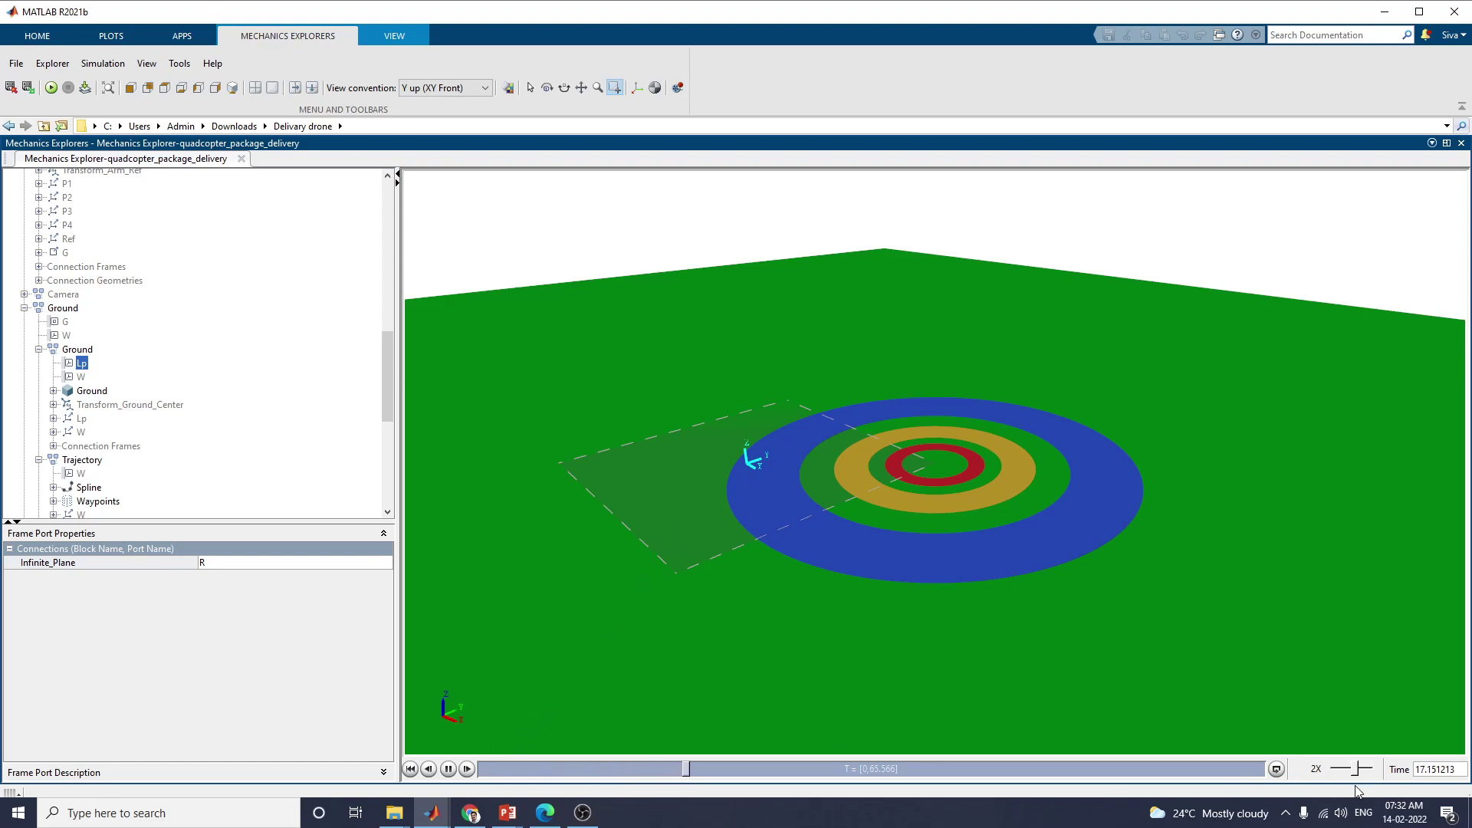
{"action": "left_click_drag", "start_coordinate": [1361, 770], "coordinate": [1365, 775]}
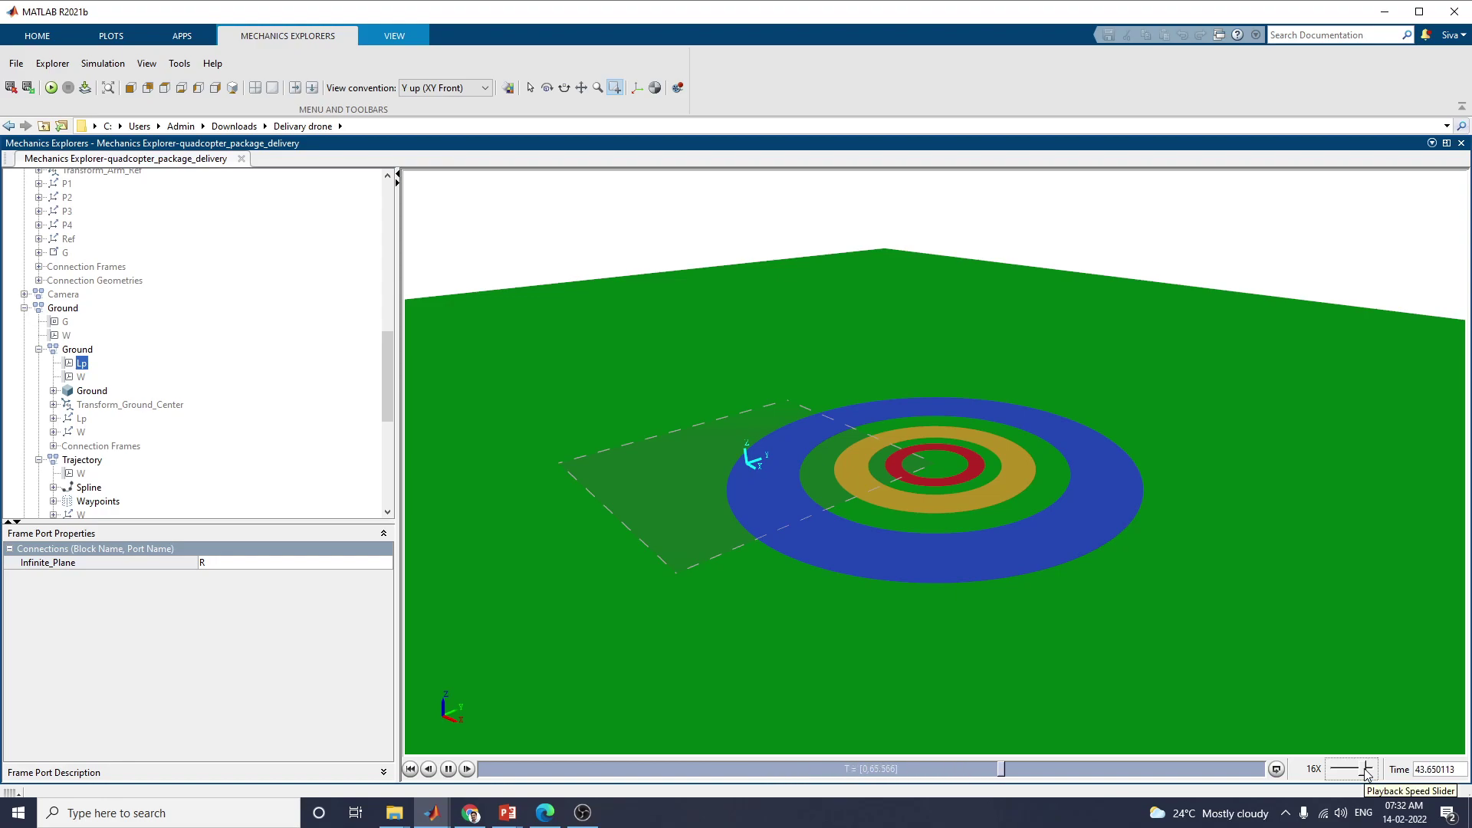
{"action": "left_click_drag", "start_coordinate": [1365, 774], "coordinate": [1347, 774]}
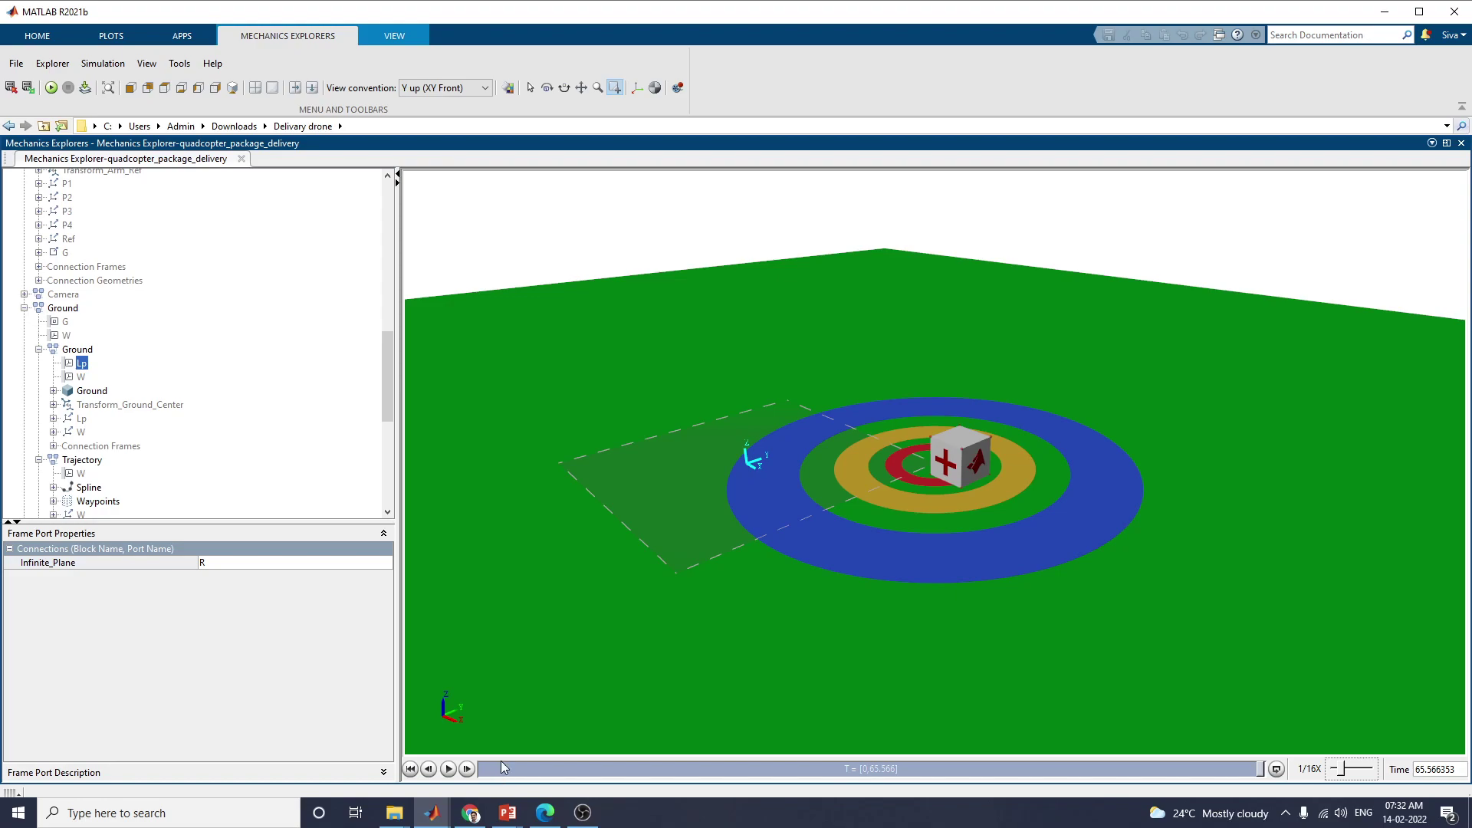
- Switch to the Default camera, replay from the beginning at 1/2X and zoom in
{"action": "right_click", "coordinate": [607, 415]}
{"action": "mouse_move", "coordinate": [681, 430]}
{"action": "left_click", "coordinate": [771, 428]}
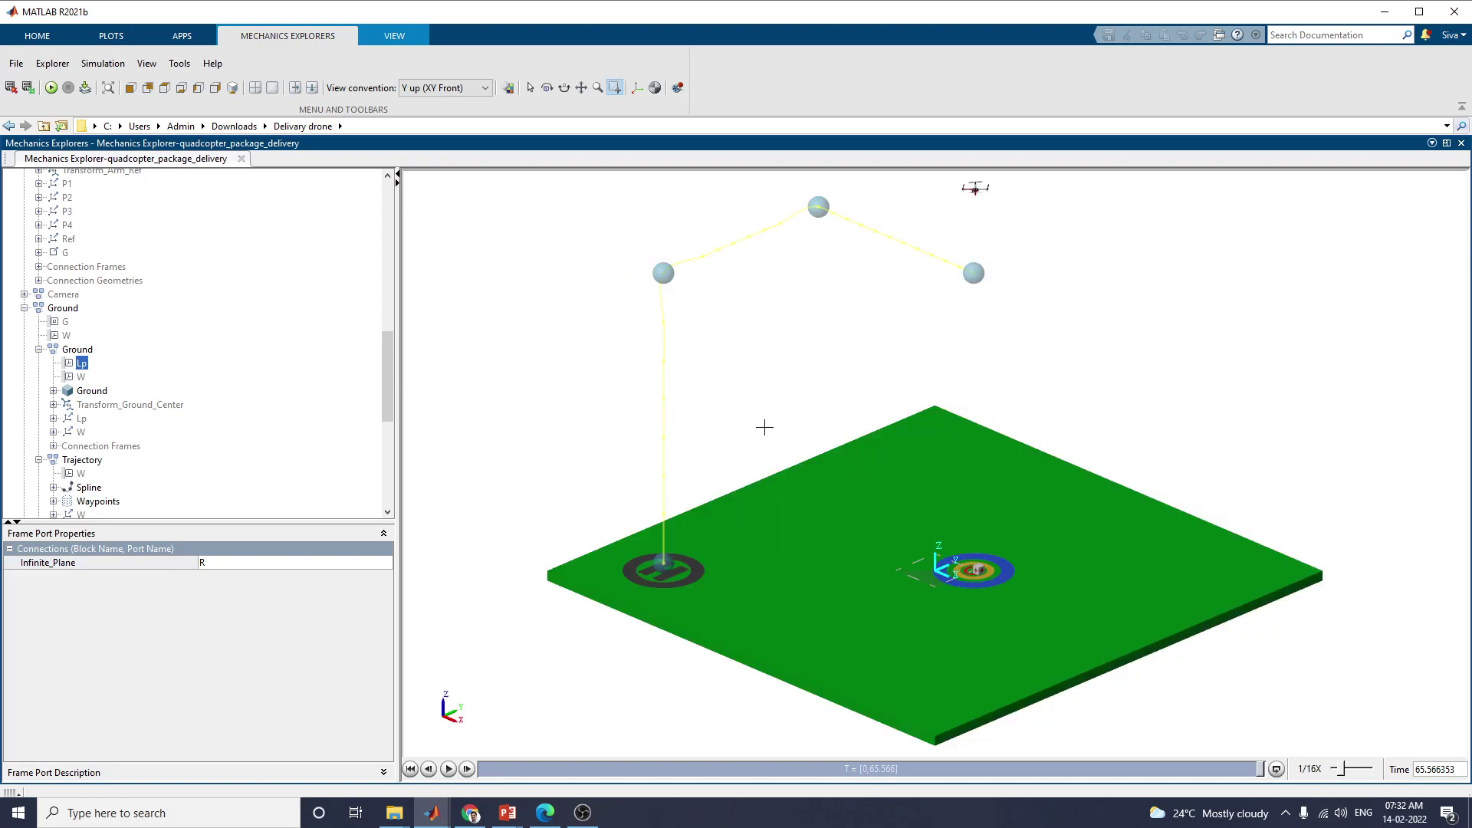
{"action": "left_click", "coordinate": [448, 769]}
{"action": "scroll", "coordinate": [772, 578], "scroll_direction": "up", "scroll_amount": 6}
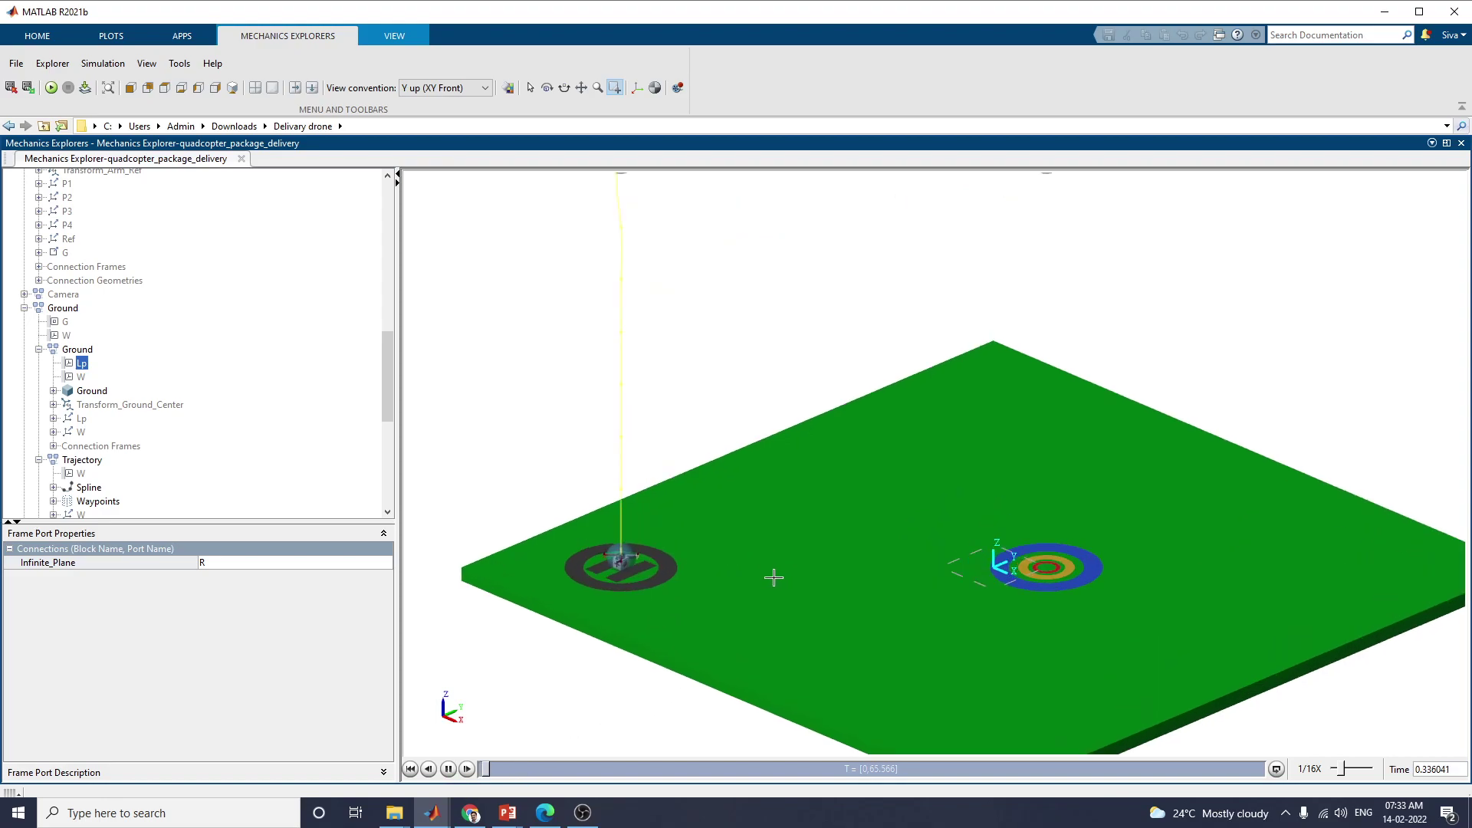
{"action": "scroll", "coordinate": [767, 579], "scroll_direction": "up", "scroll_amount": 2}
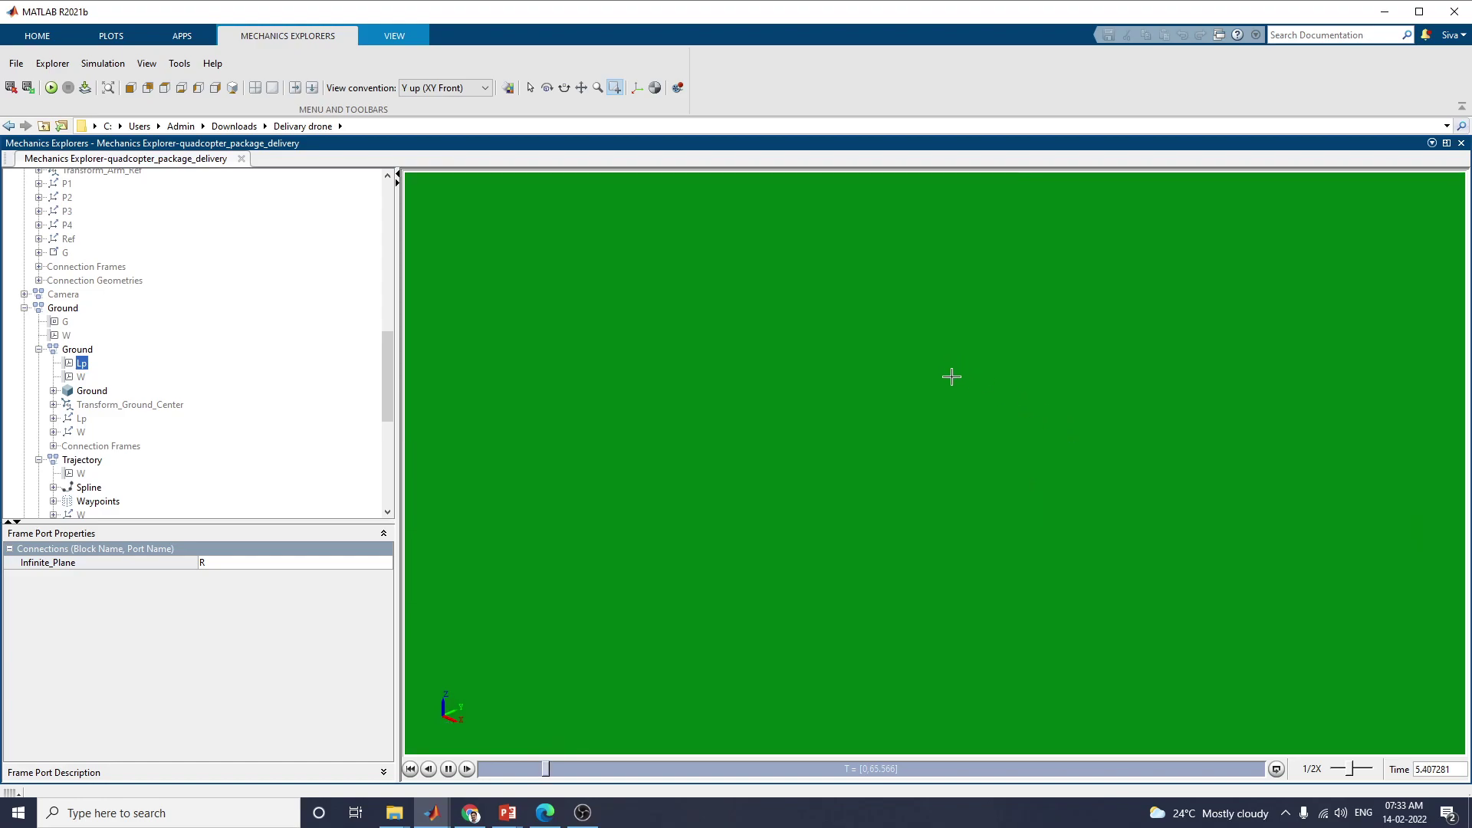
- Fit the whole scene to view and raise playback to 2X, then 8X, through the package drop
{"action": "right_click", "coordinate": [843, 375]}
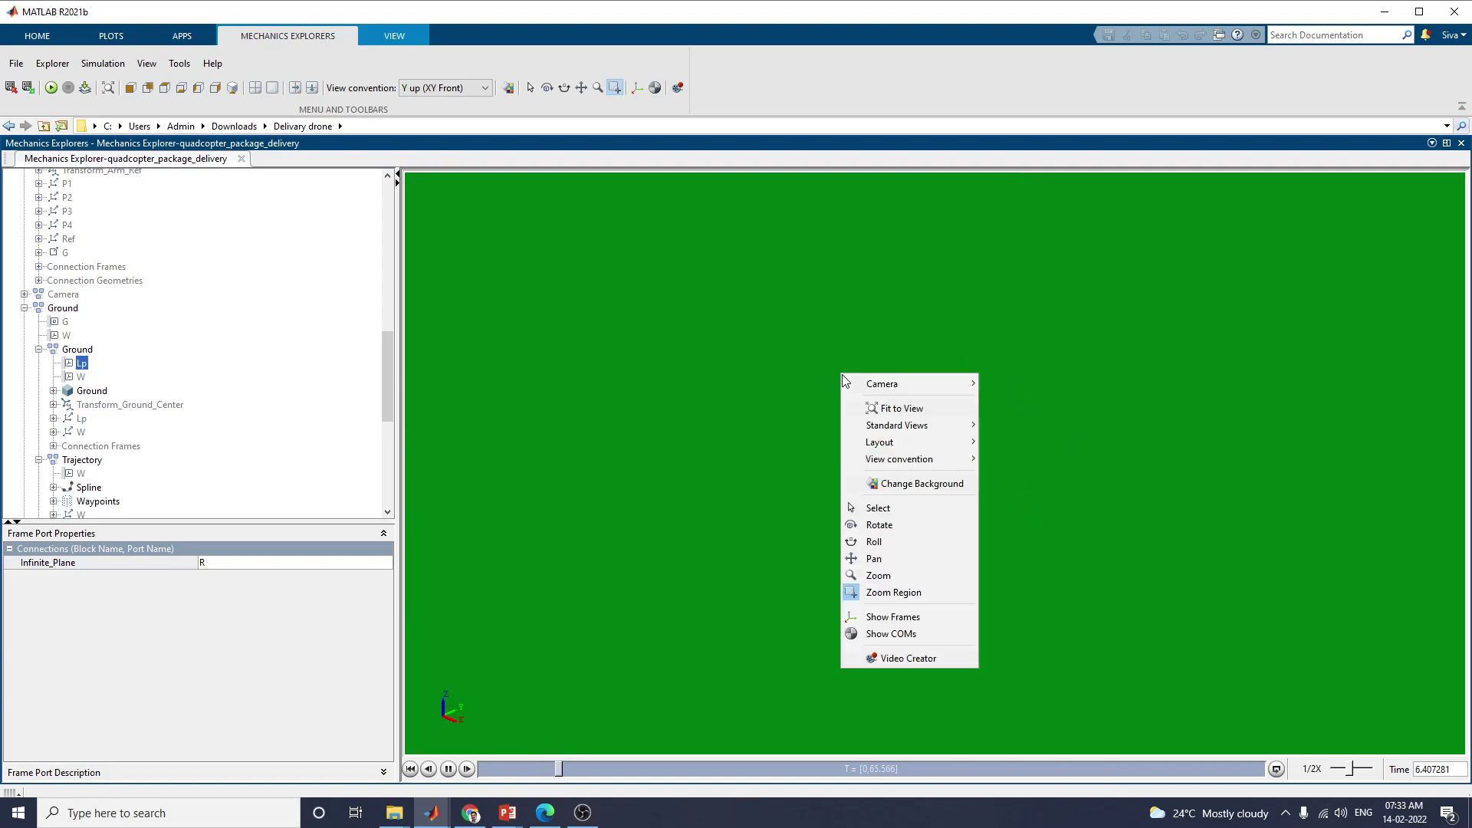
{"action": "left_click", "coordinate": [942, 414]}
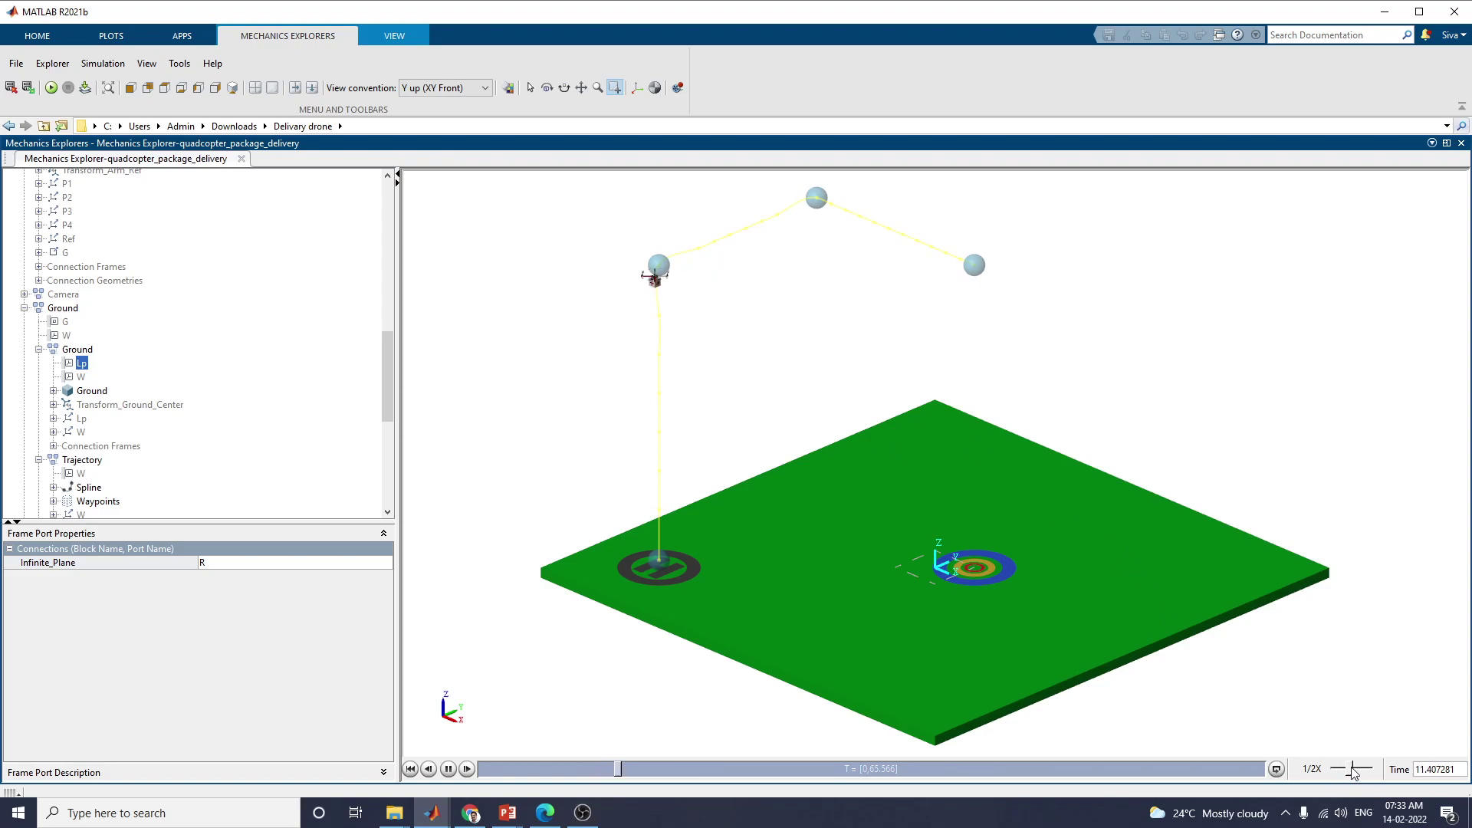
{"action": "left_click_drag", "start_coordinate": [1352, 769], "coordinate": [1359, 770]}
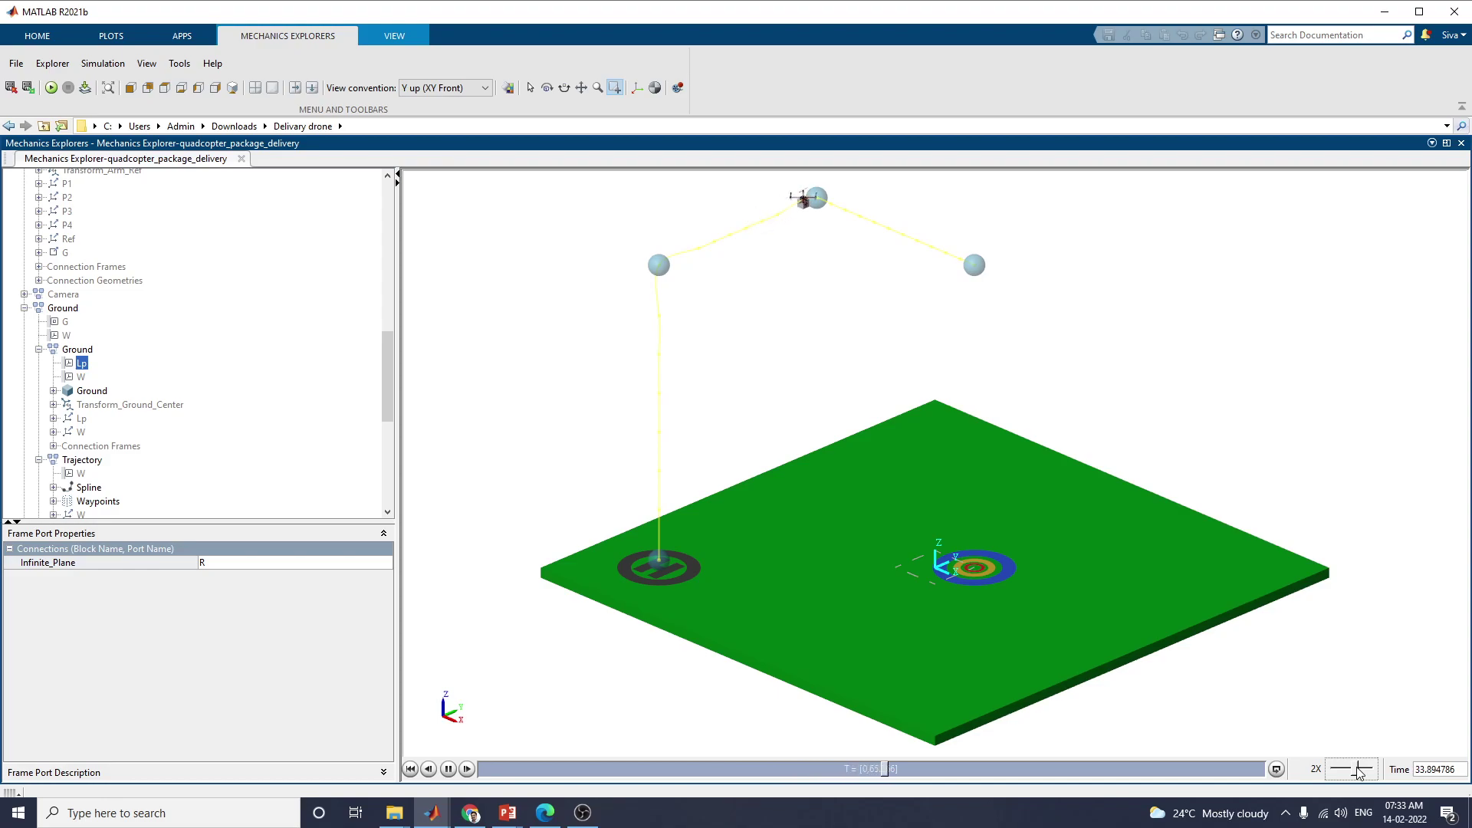
{"action": "left_click_drag", "start_coordinate": [1358, 772], "coordinate": [1373, 776]}
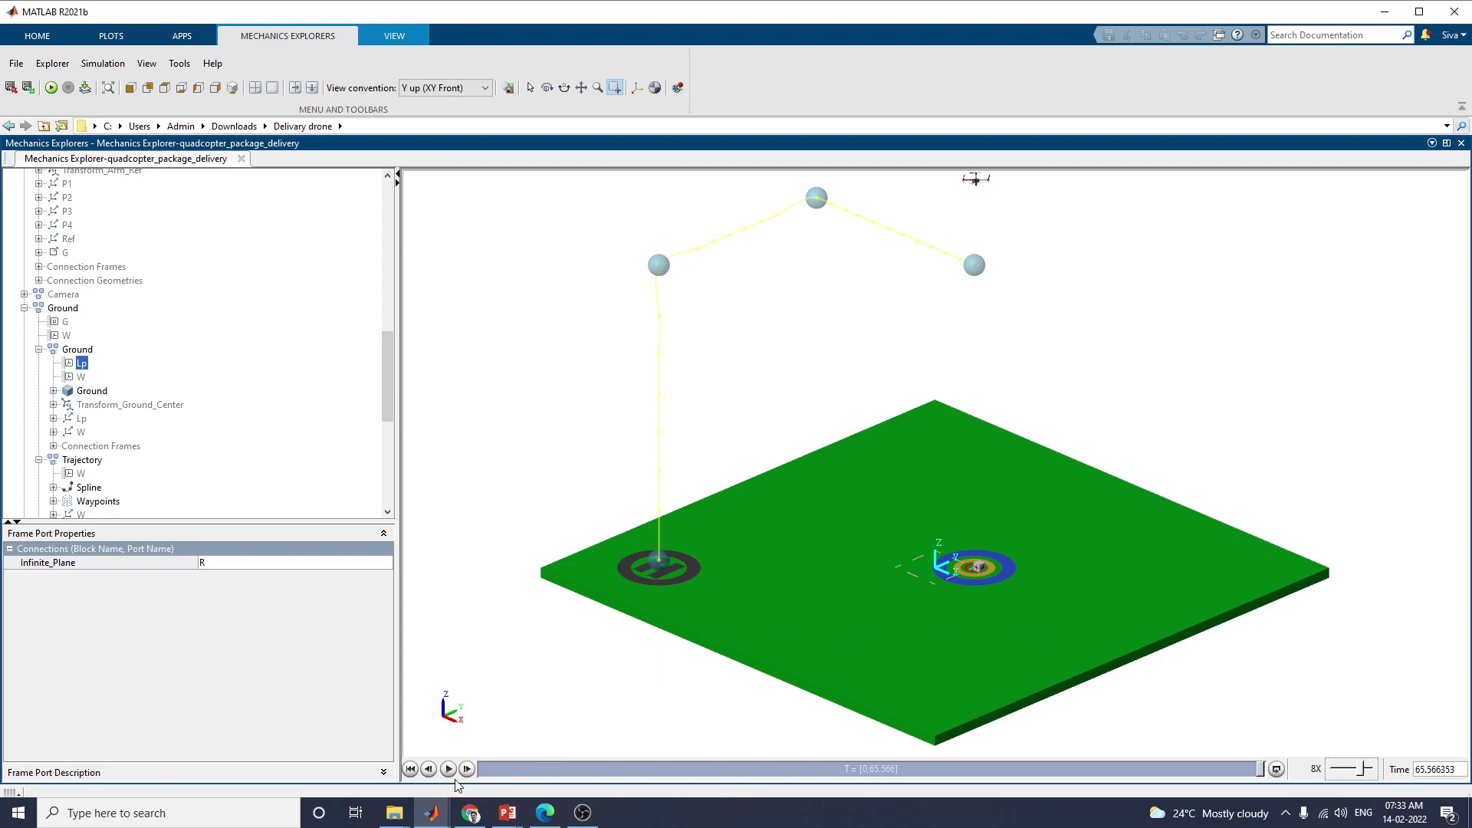
- Bring forward the Simulink Scope subsystem, then the Figure 1 position, velocity and attitude plots
{"action": "mouse_move", "coordinate": [433, 811]}
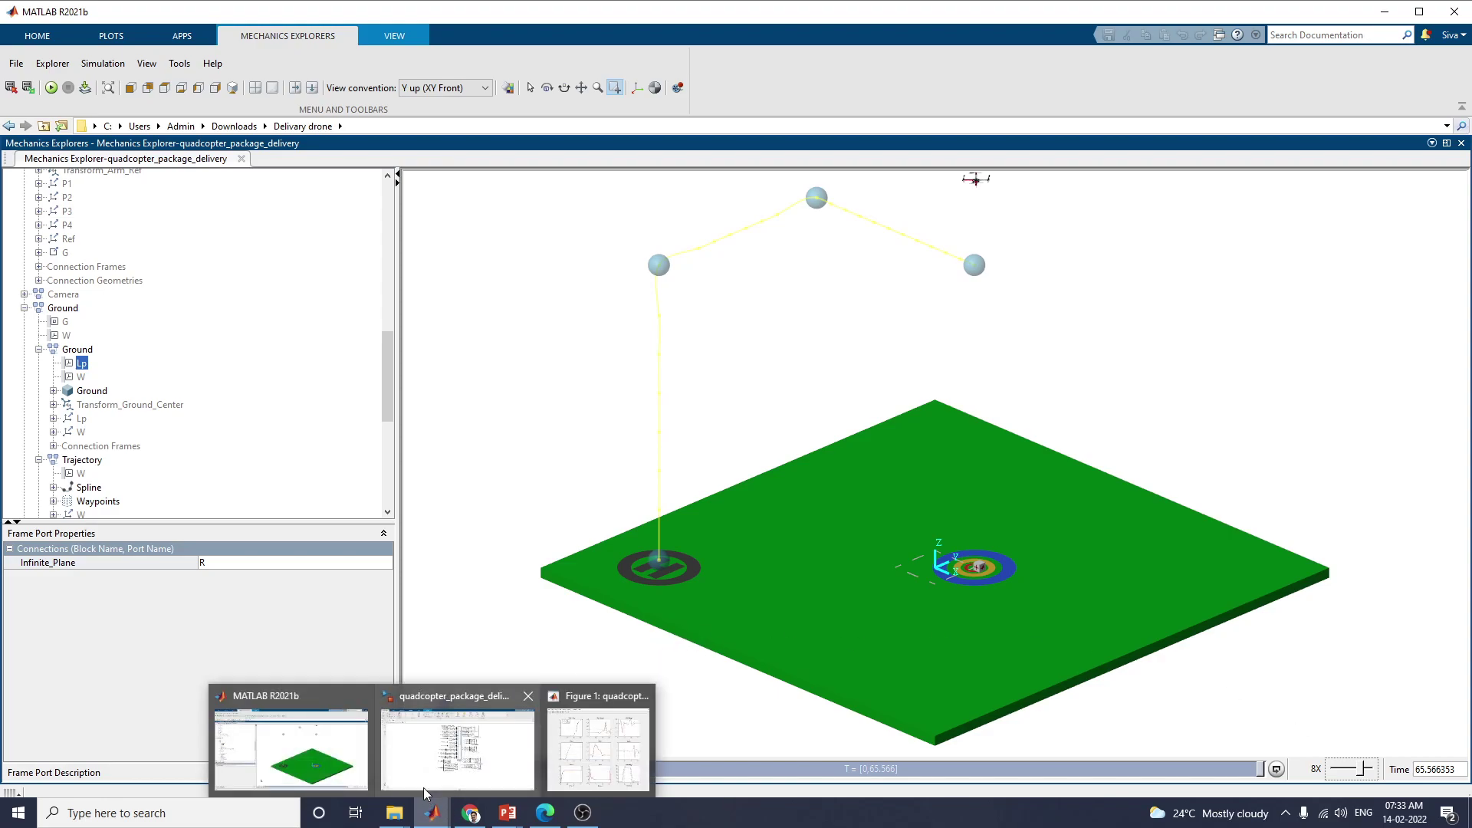
{"action": "left_click", "coordinate": [452, 770]}
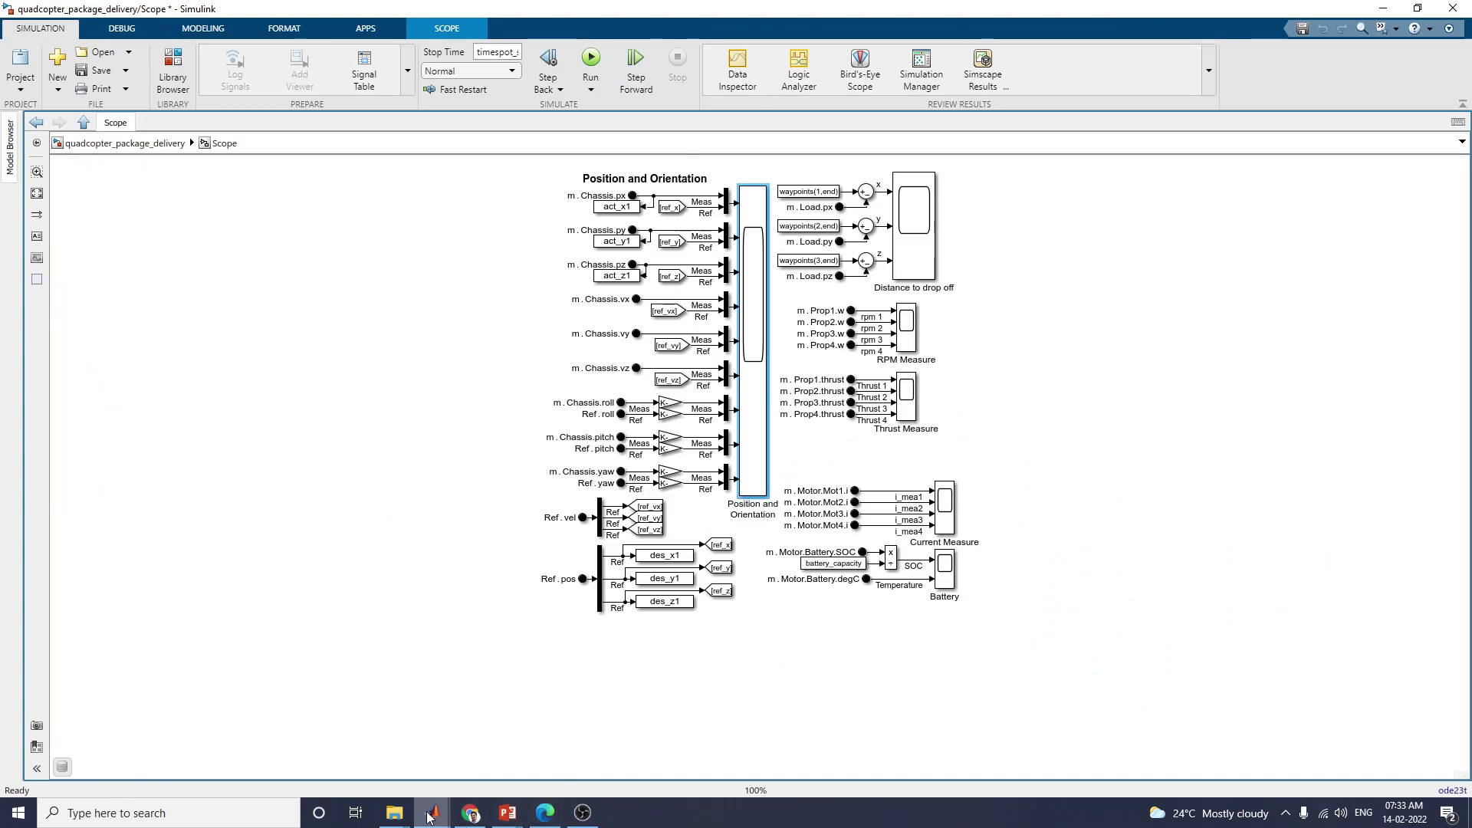
{"action": "mouse_move", "coordinate": [428, 815]}
{"action": "left_click", "coordinate": [598, 740]}
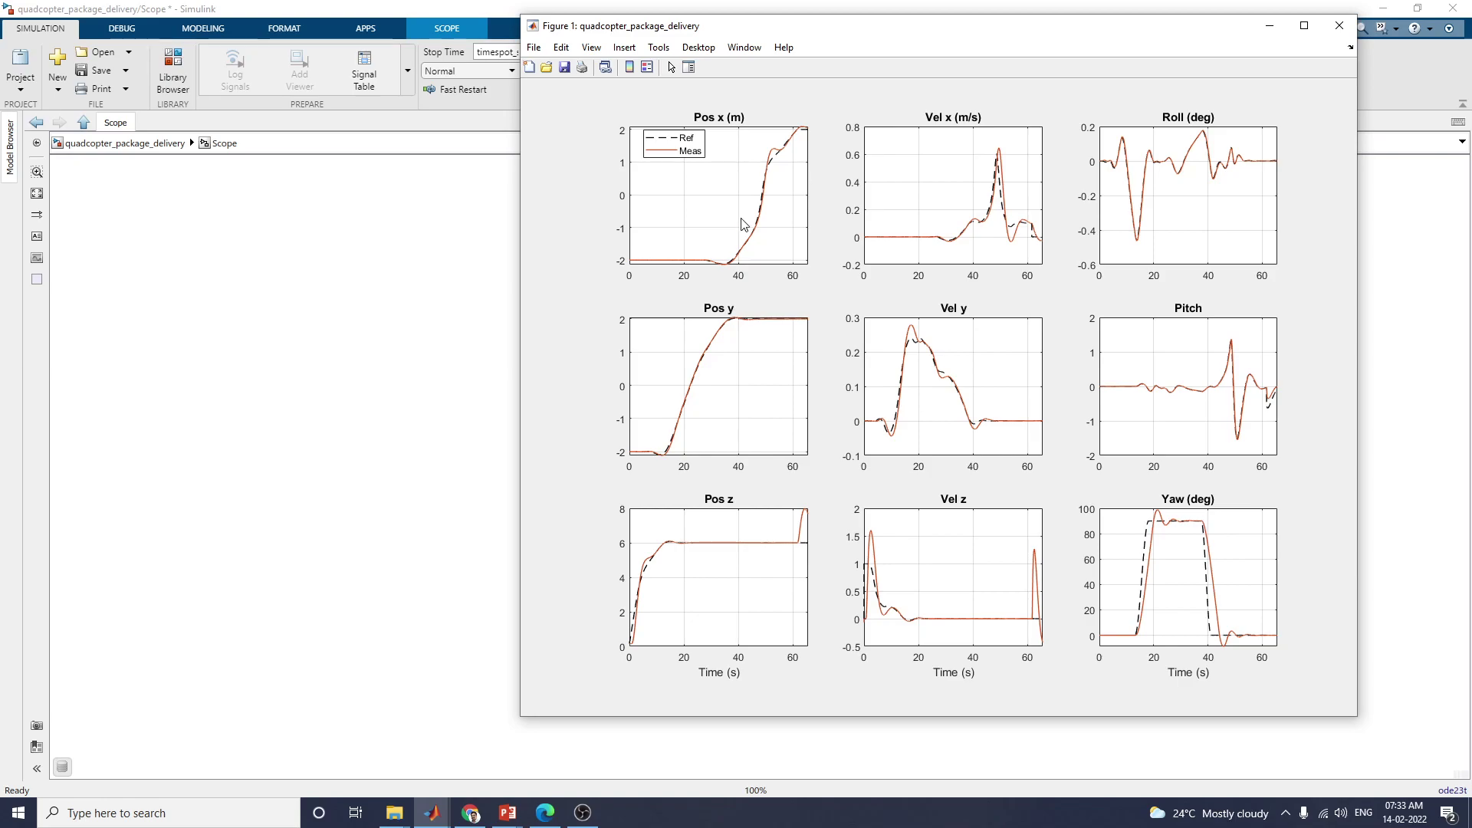
- Cycle through Mechanics Explorer, Figure 1 and Scope, then go up to the top-level model
{"action": "left_click", "coordinate": [431, 812]}
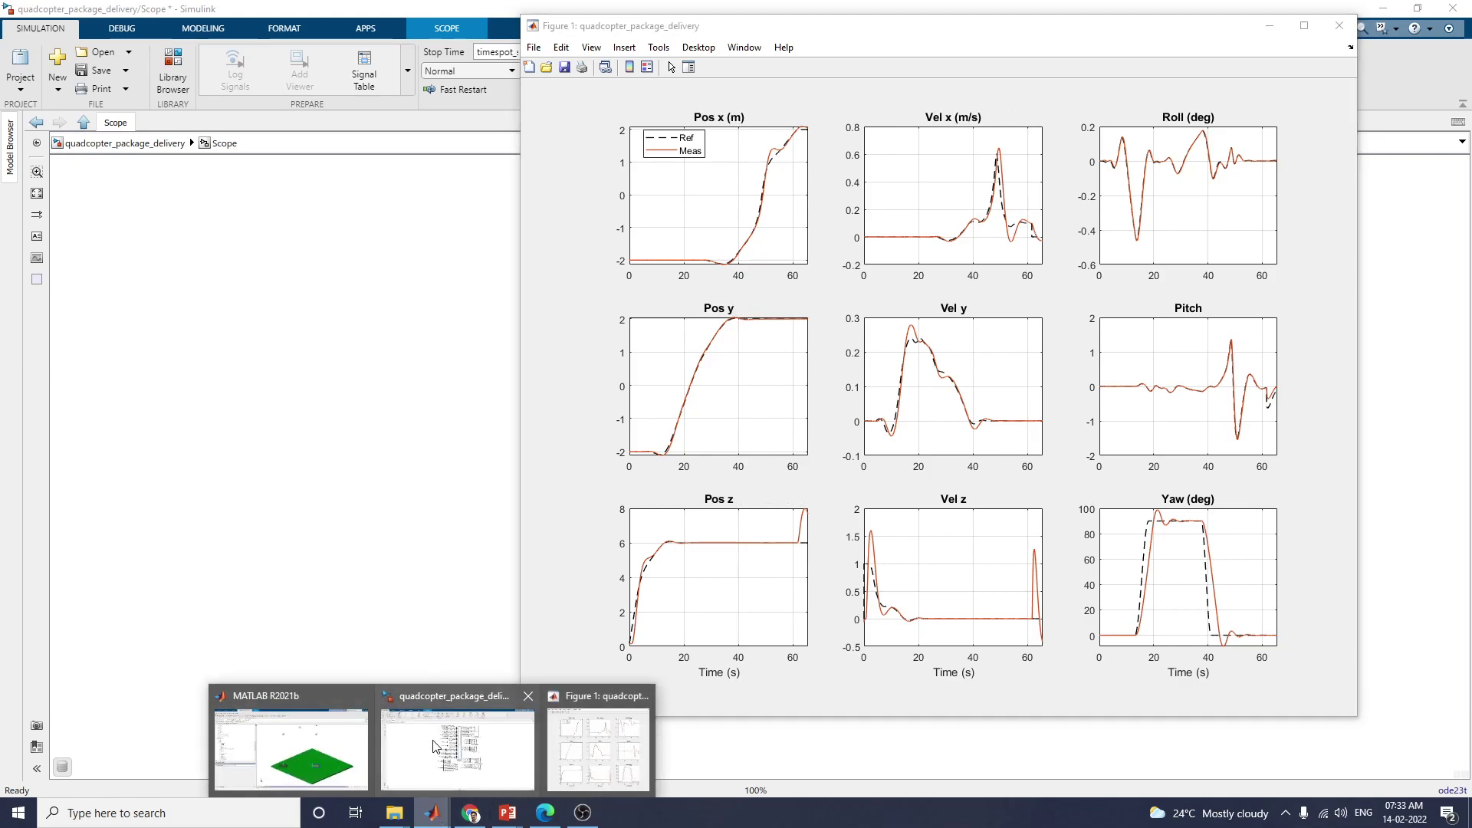
{"action": "left_click", "coordinate": [276, 742]}
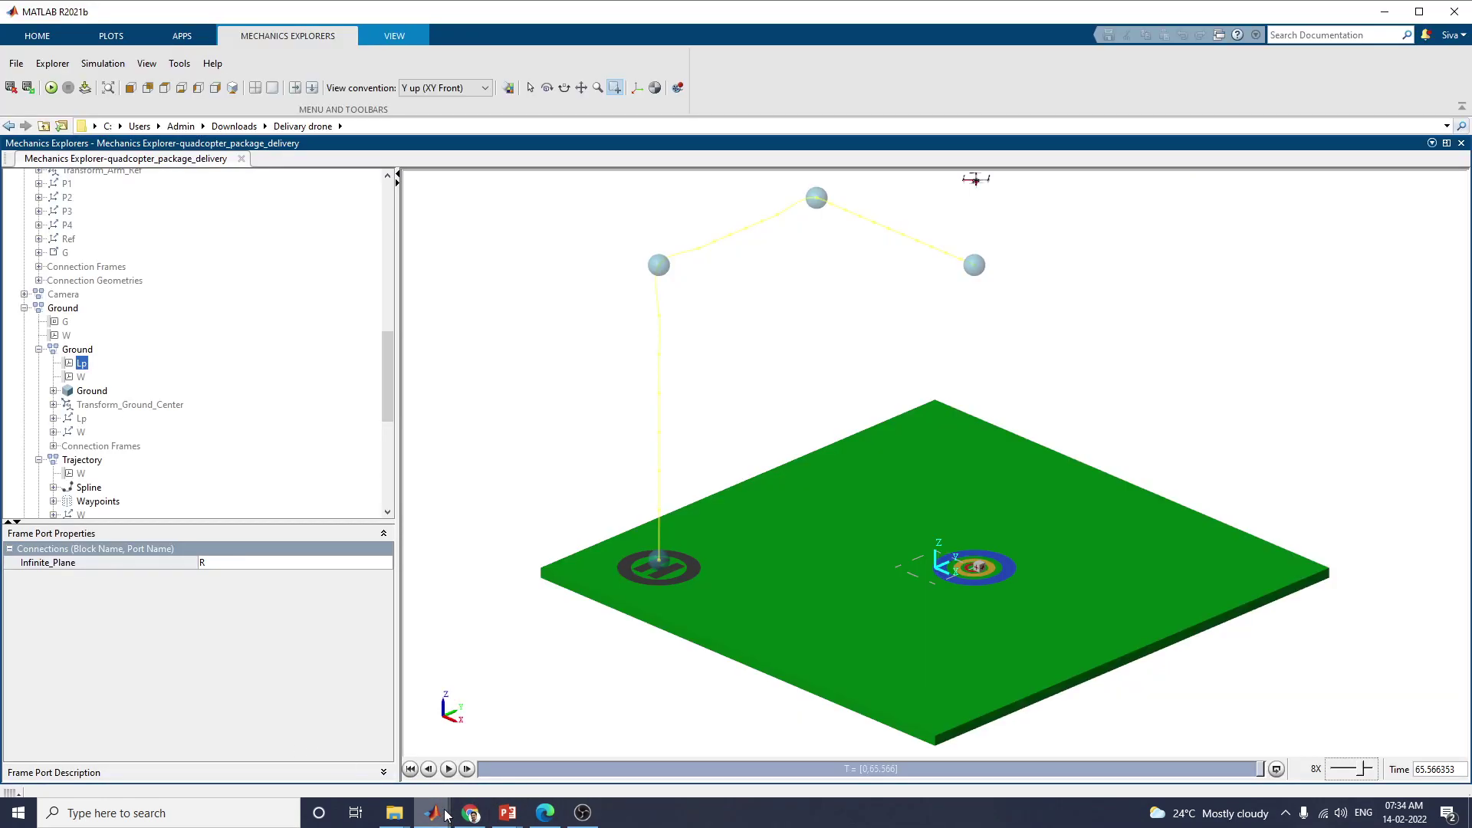
{"action": "mouse_move", "coordinate": [446, 815]}
{"action": "left_click", "coordinate": [601, 748]}
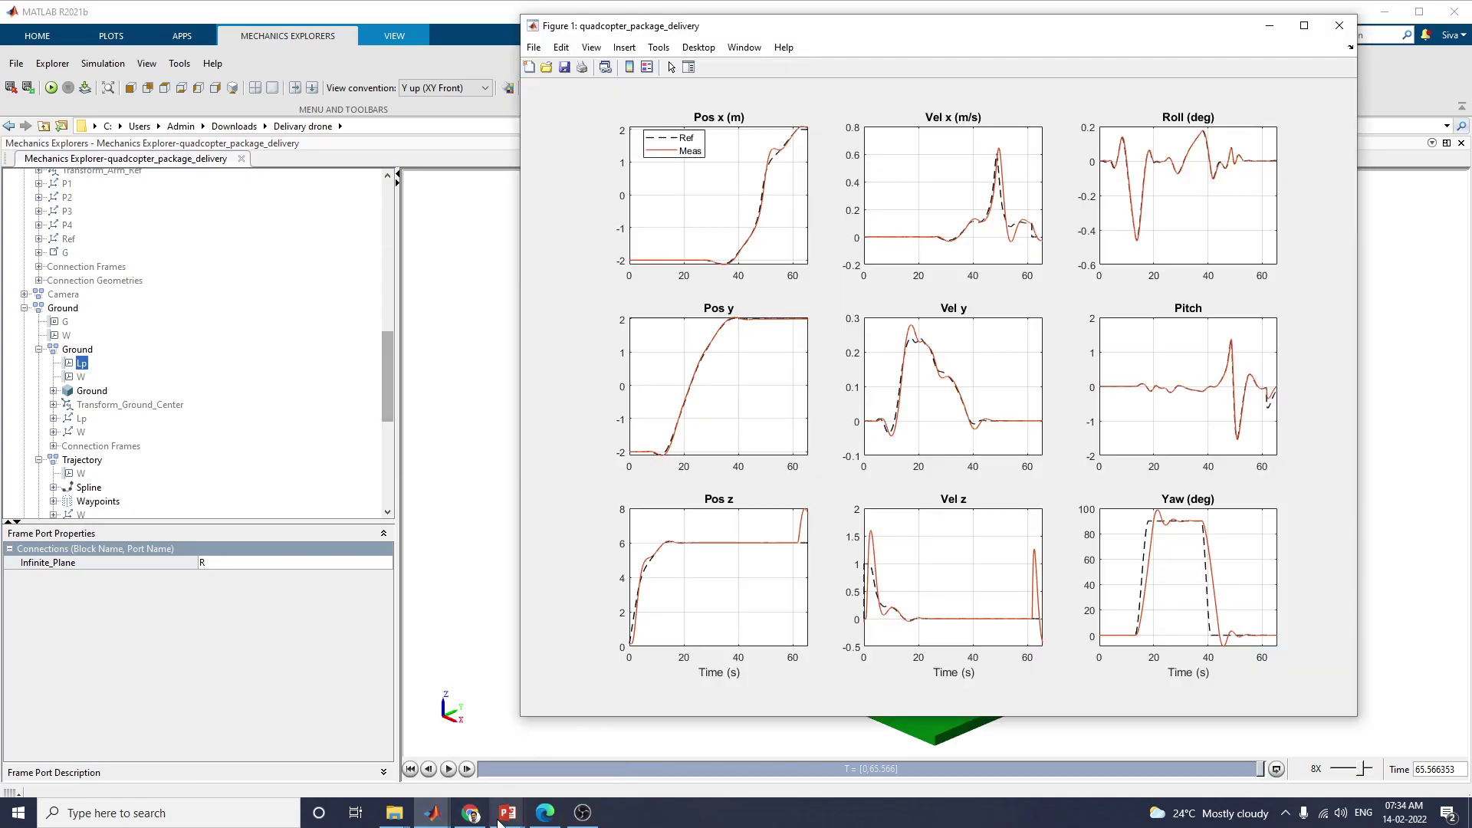
{"action": "left_click", "coordinate": [500, 747]}
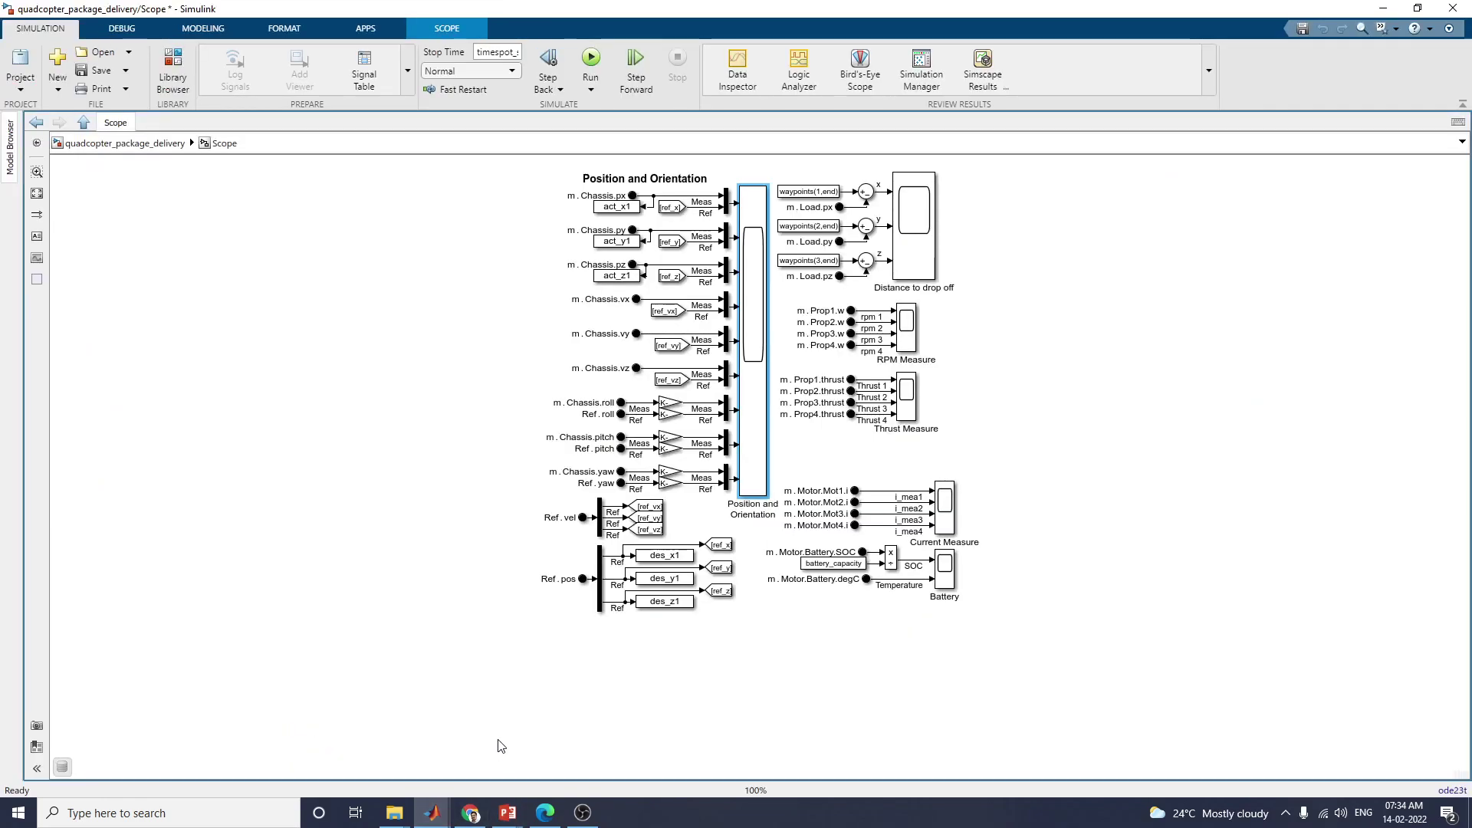
{"action": "left_click", "coordinate": [77, 142]}
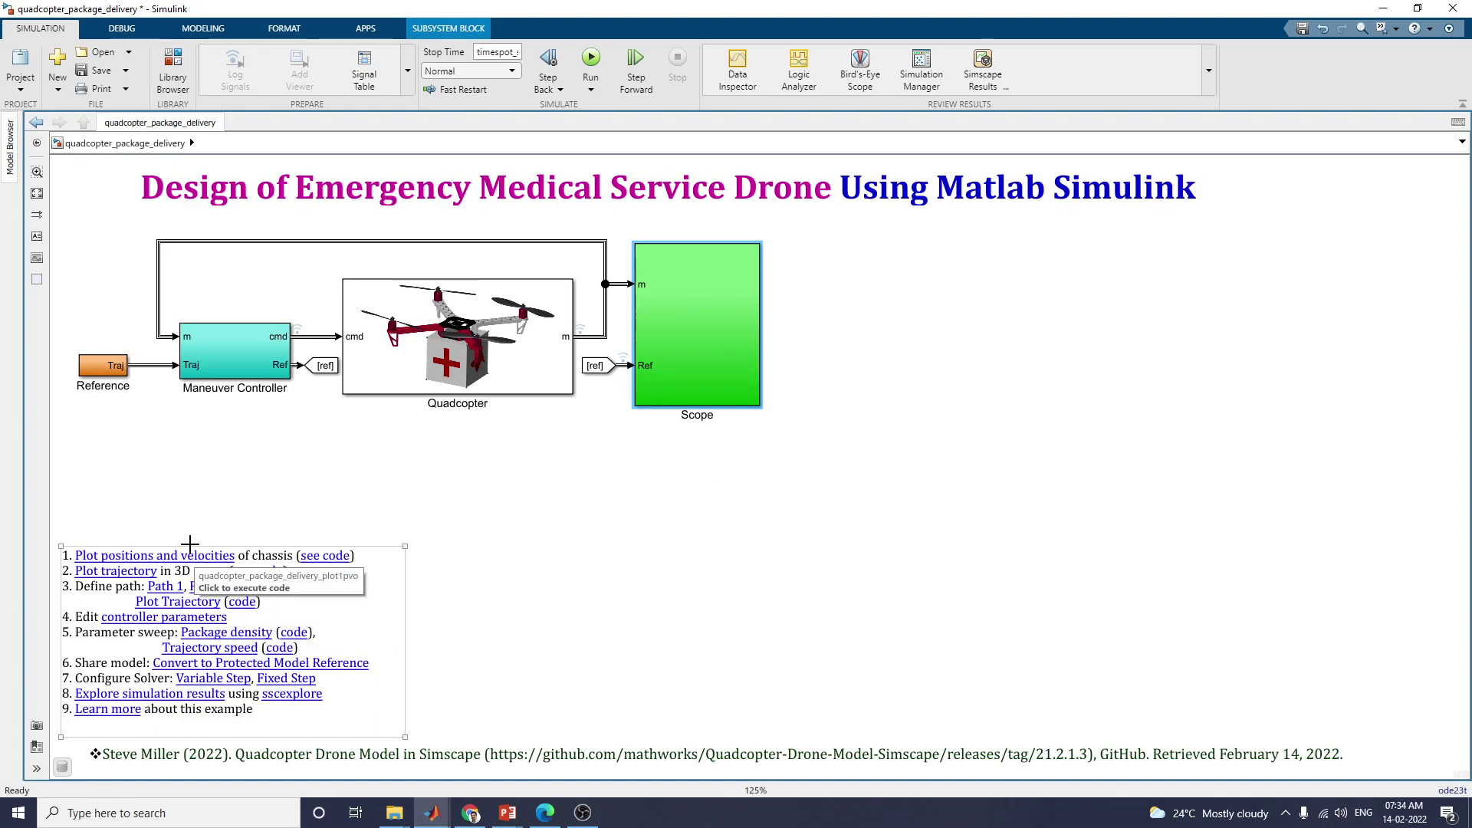
{"action": "left_click", "coordinate": [136, 574]}
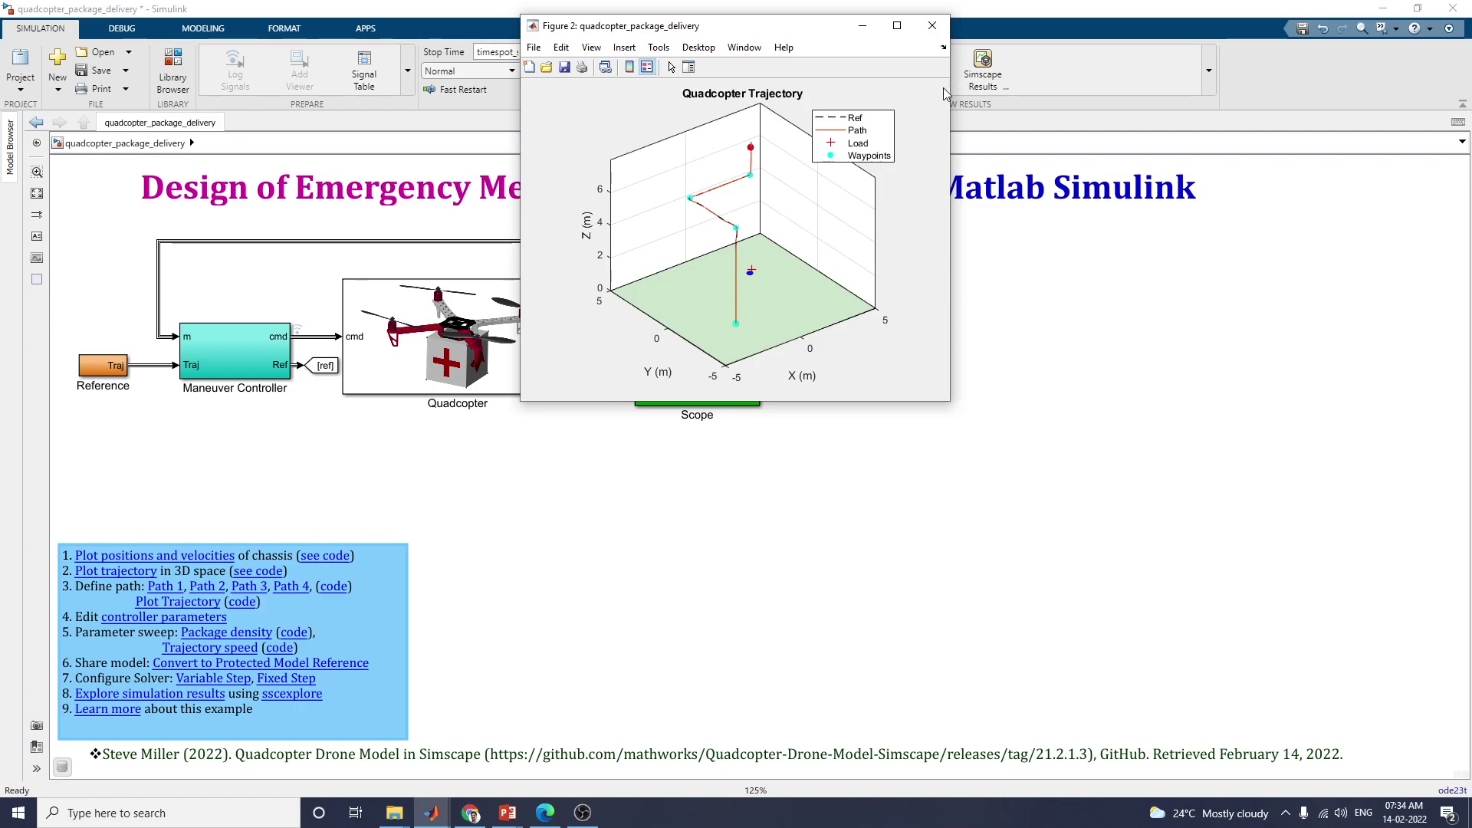
{"action": "left_click", "coordinate": [930, 28]}
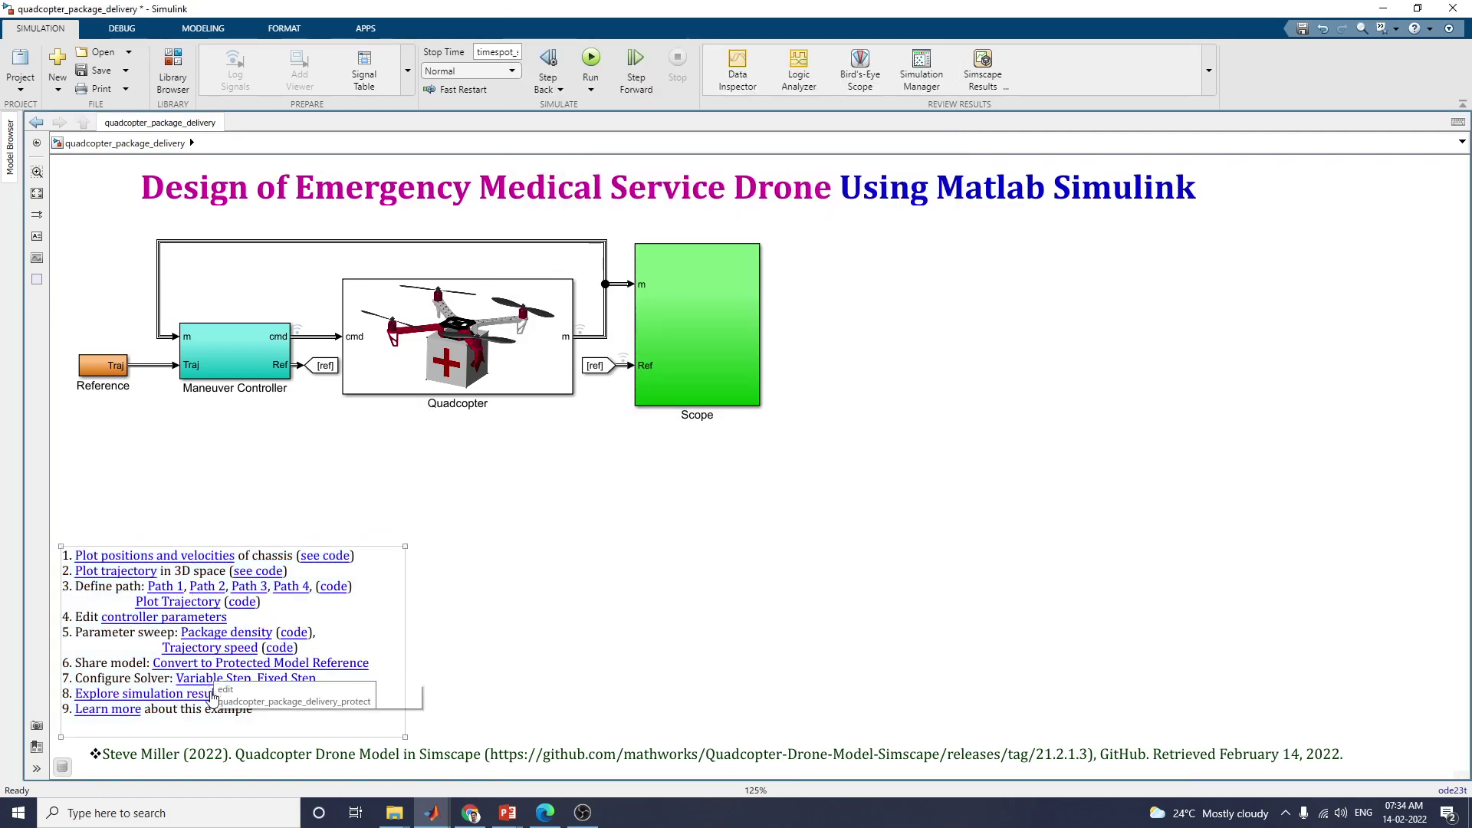
{"action": "left_click", "coordinate": [197, 595]}
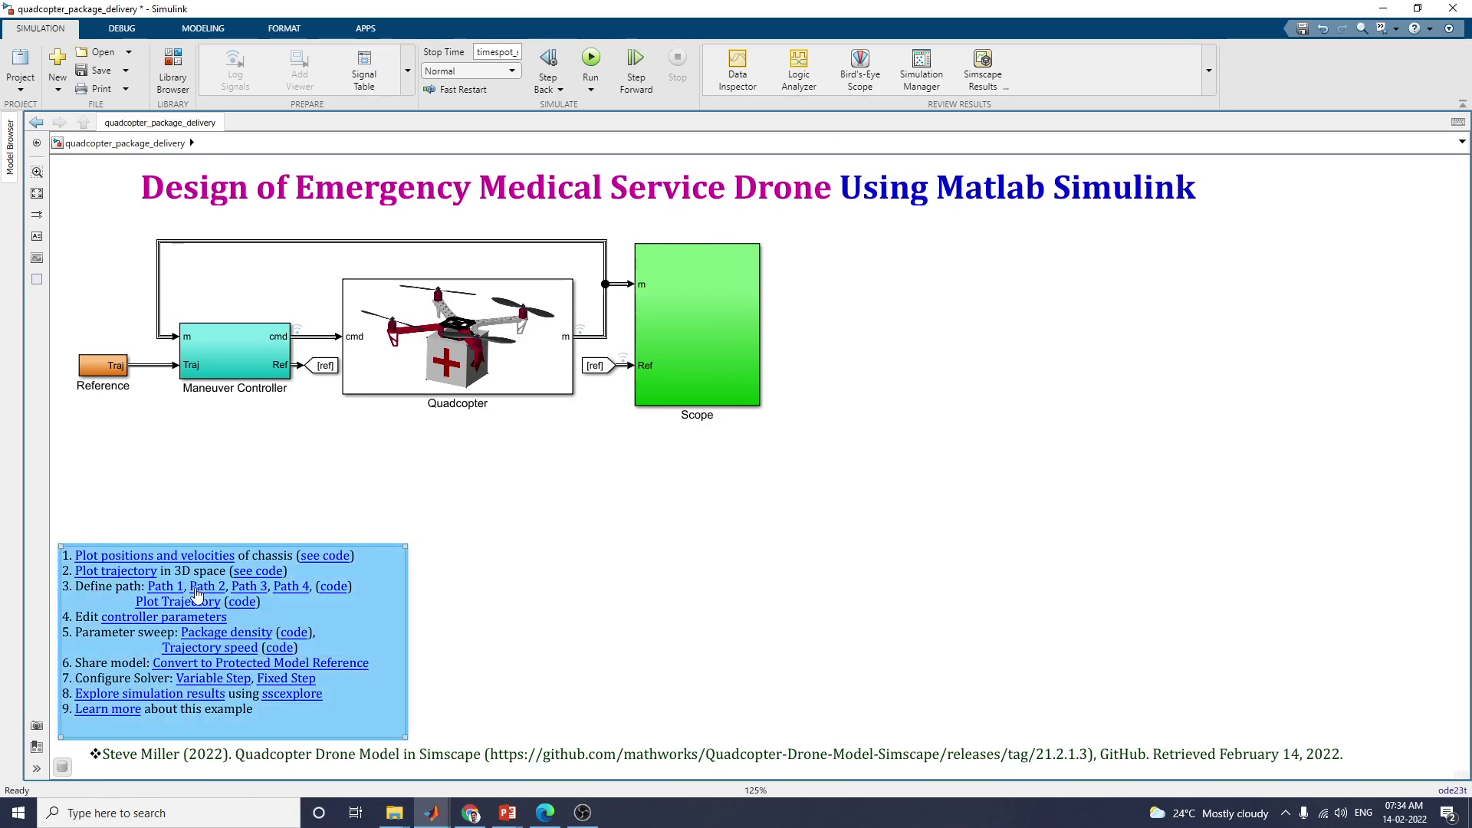
{"action": "left_click", "coordinate": [648, 454]}
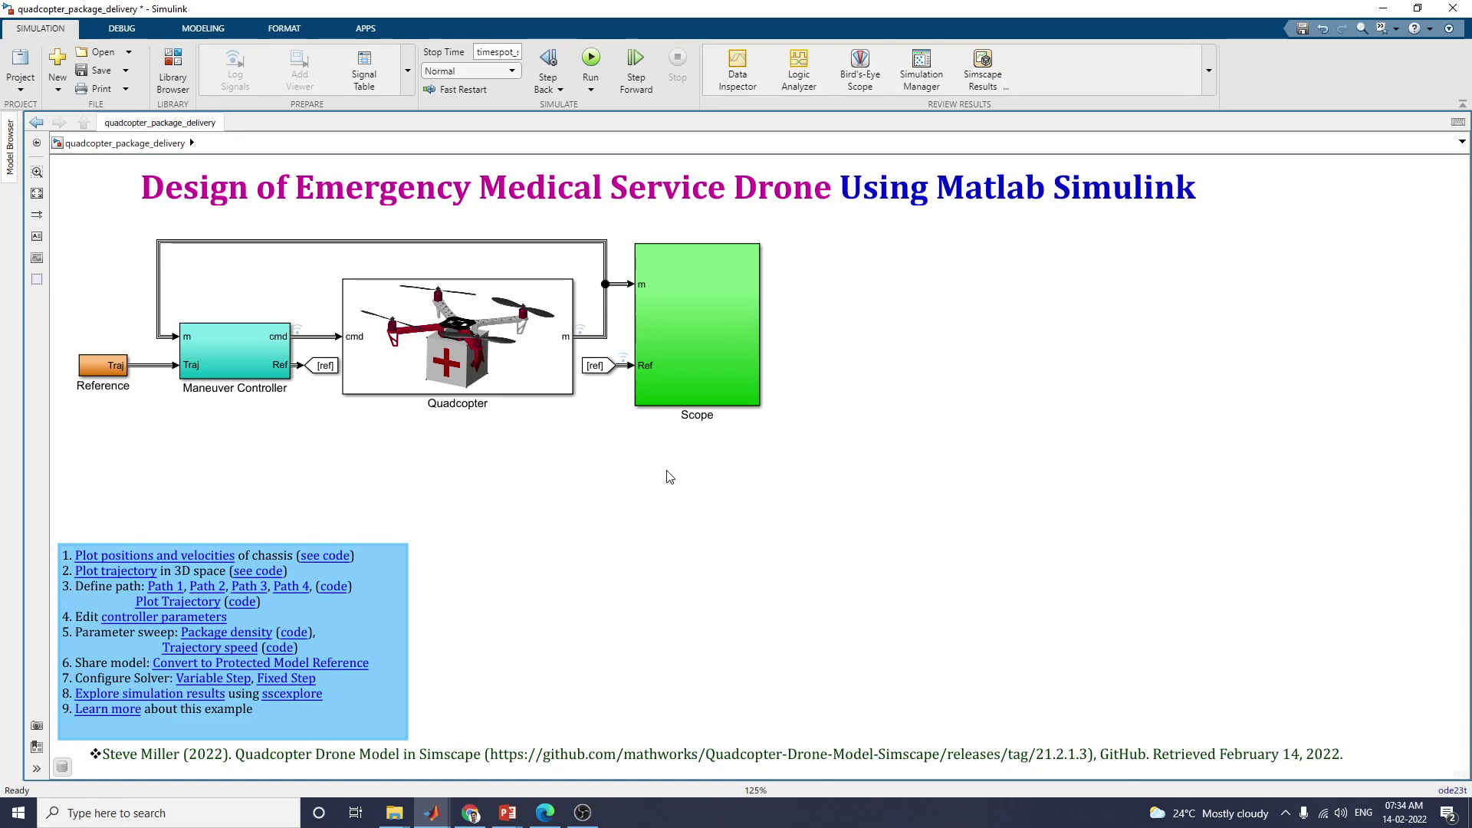
- Open the Scope subsystem and its Position and Orientation scope plots
{"action": "left_click", "coordinate": [705, 372]}
{"action": "double_click", "coordinate": [705, 365]}
{"action": "double_click", "coordinate": [751, 335]}
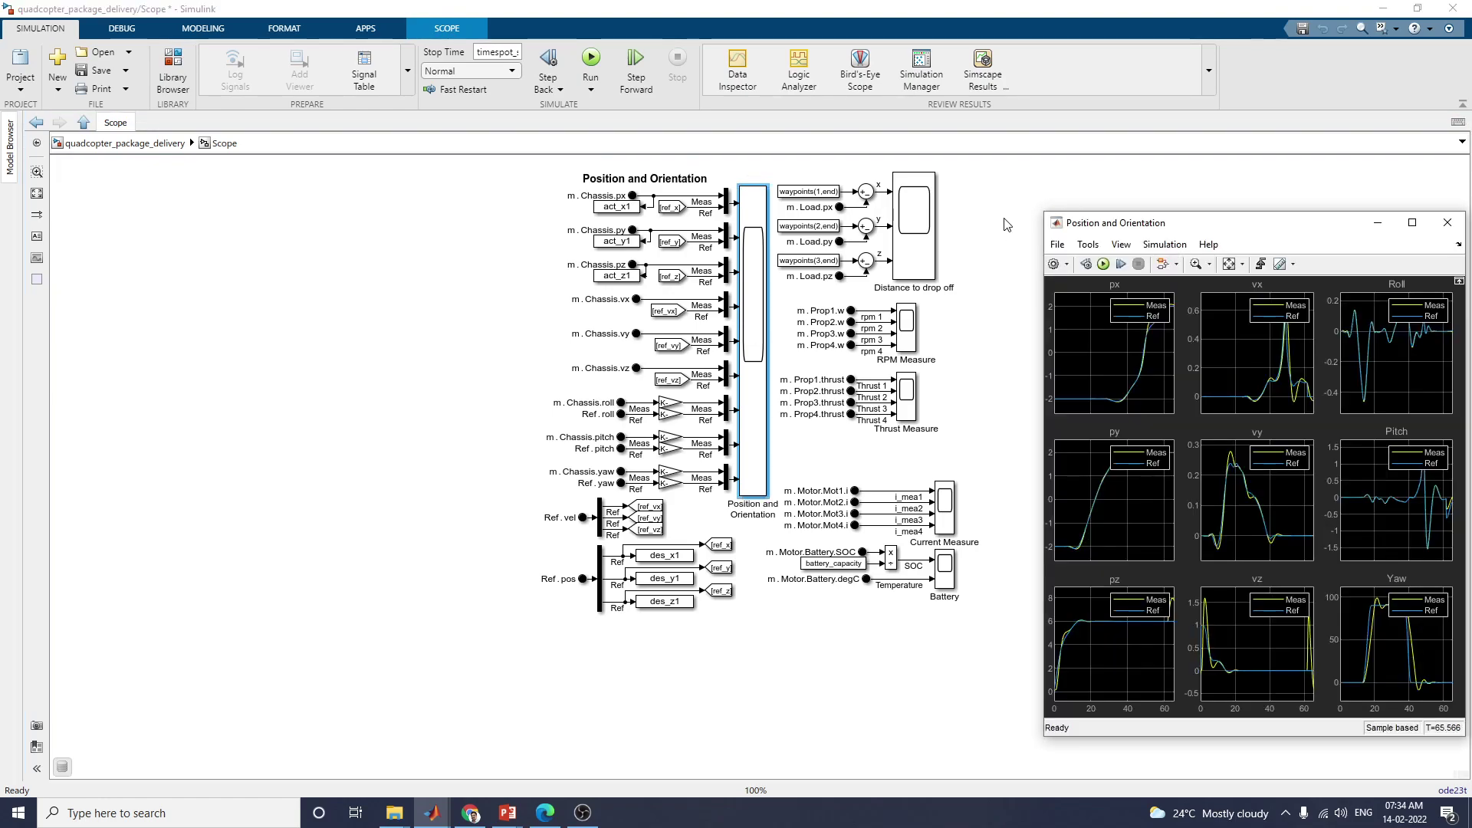
- Centre the Position and Orientation plots, send them behind the diagram, and return to the top-level model
{"action": "left_click_drag", "start_coordinate": [1081, 224], "coordinate": [630, 182]}
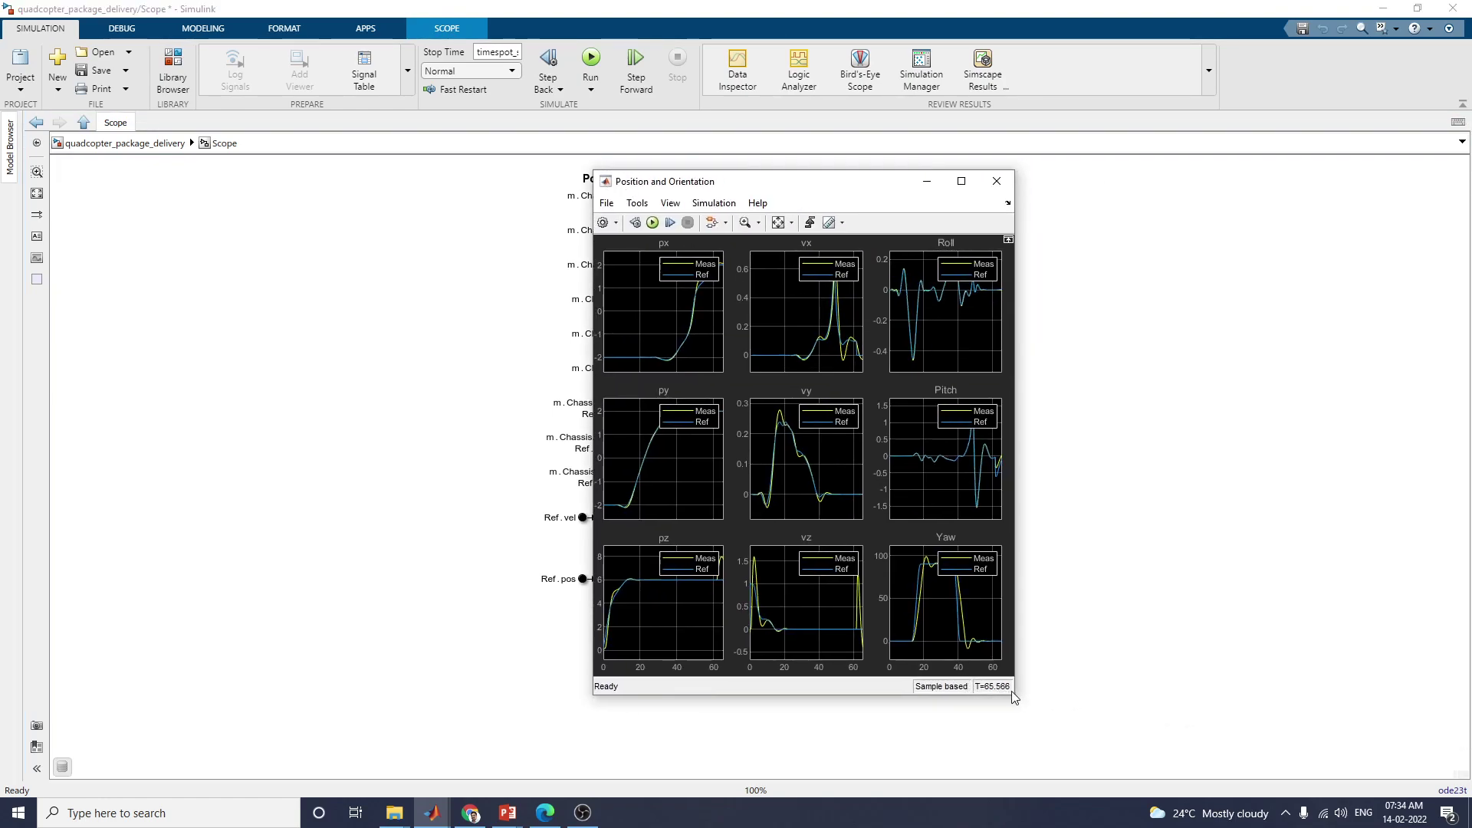
{"action": "left_click", "coordinate": [349, 571]}
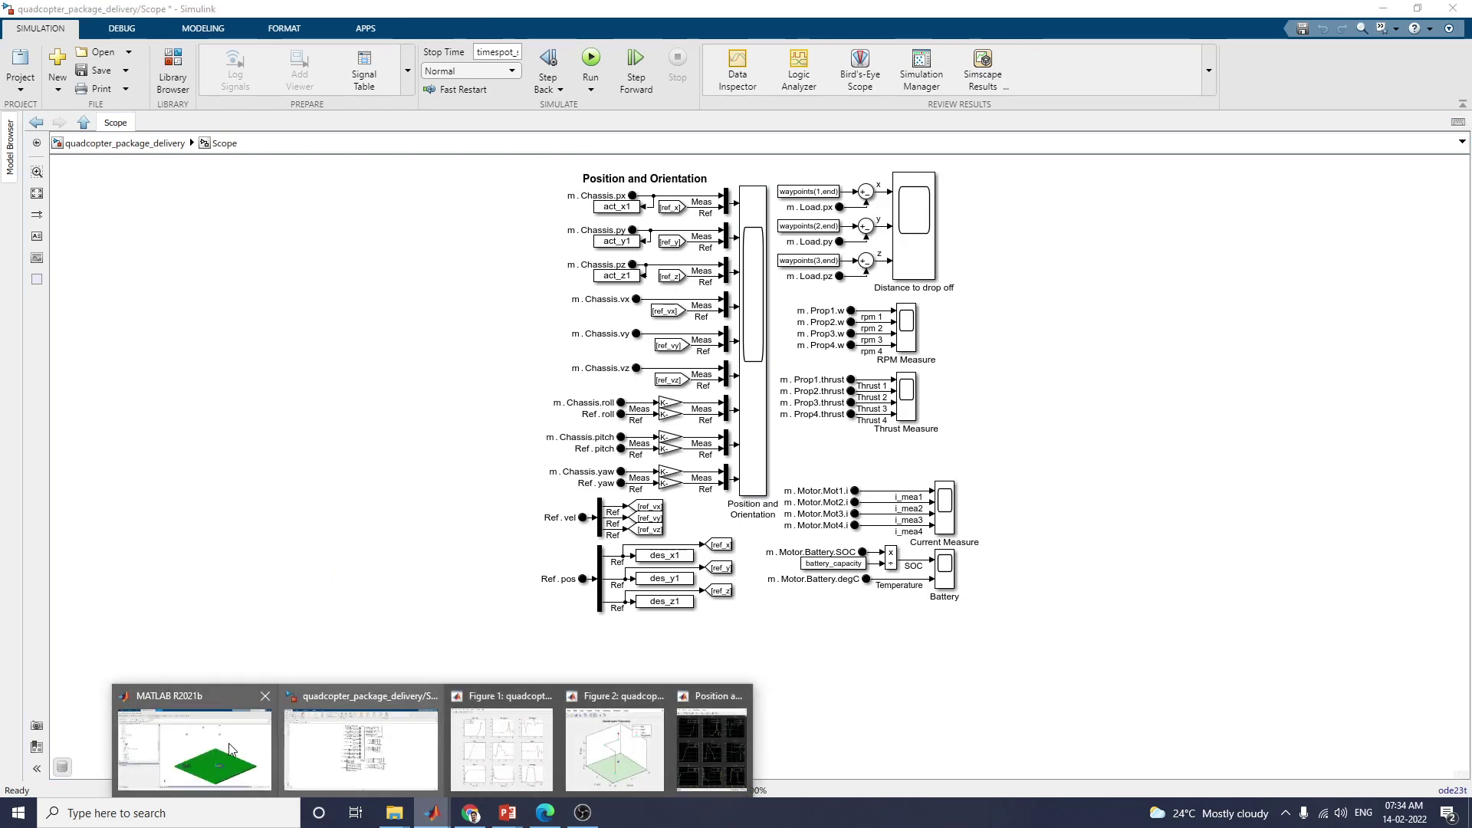
{"action": "mouse_move", "coordinate": [434, 819]}
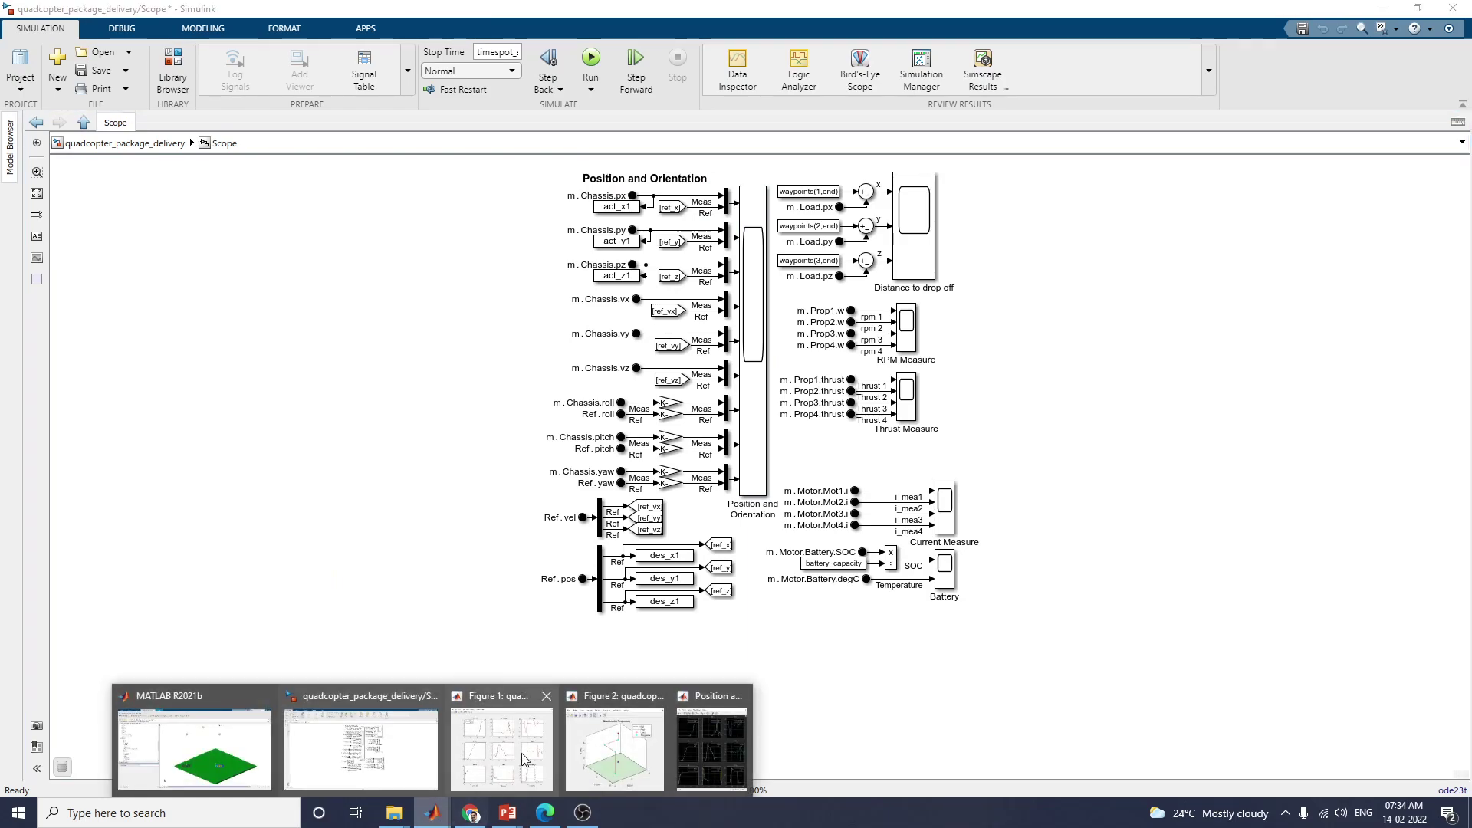
{"action": "left_click", "coordinate": [379, 748]}
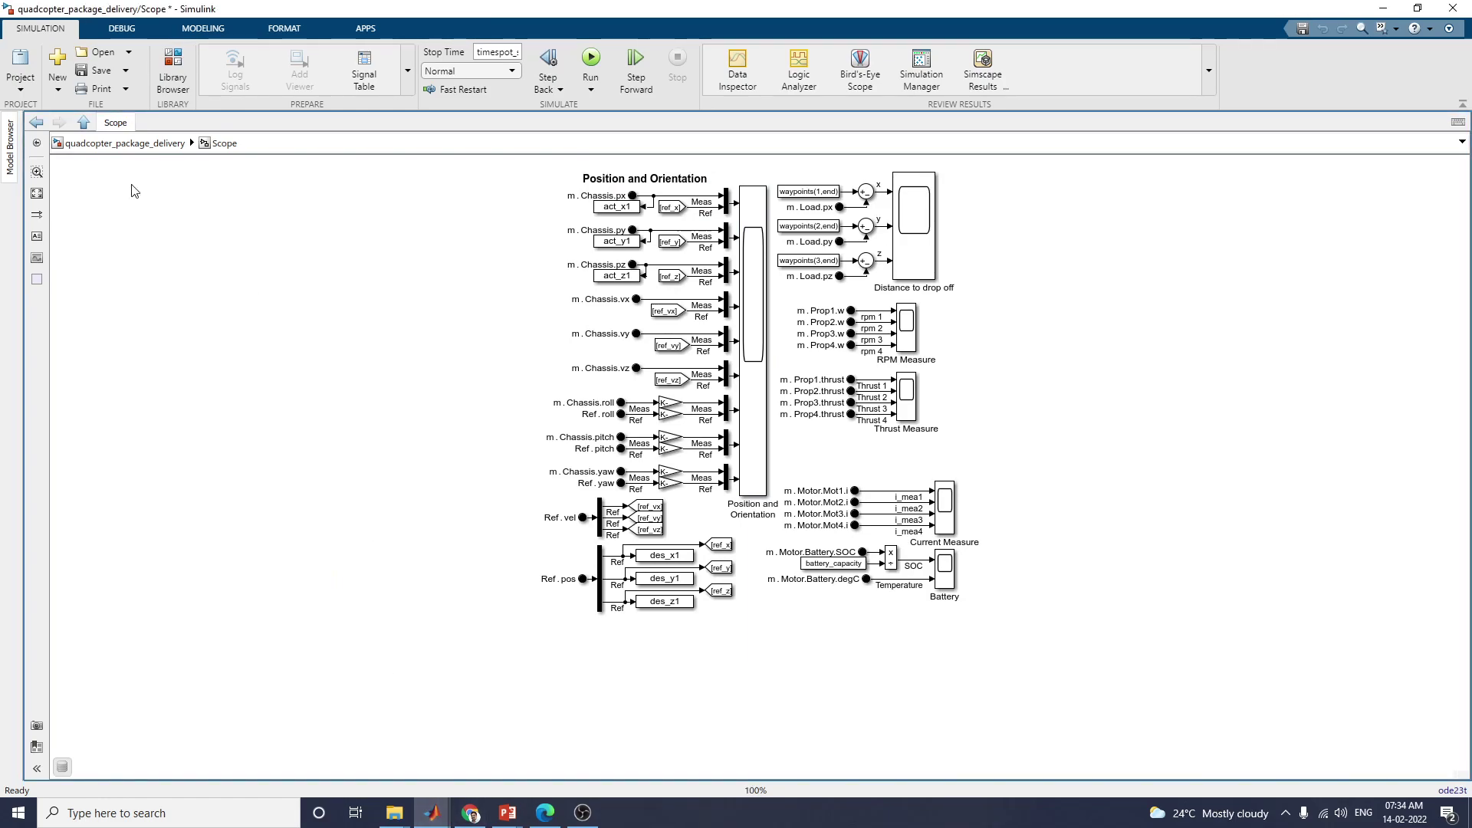
- Open quadcopter_package_parameters.m from the controller parameters link and scroll through its package ground-contact settings
{"action": "left_click", "coordinate": [125, 144]}
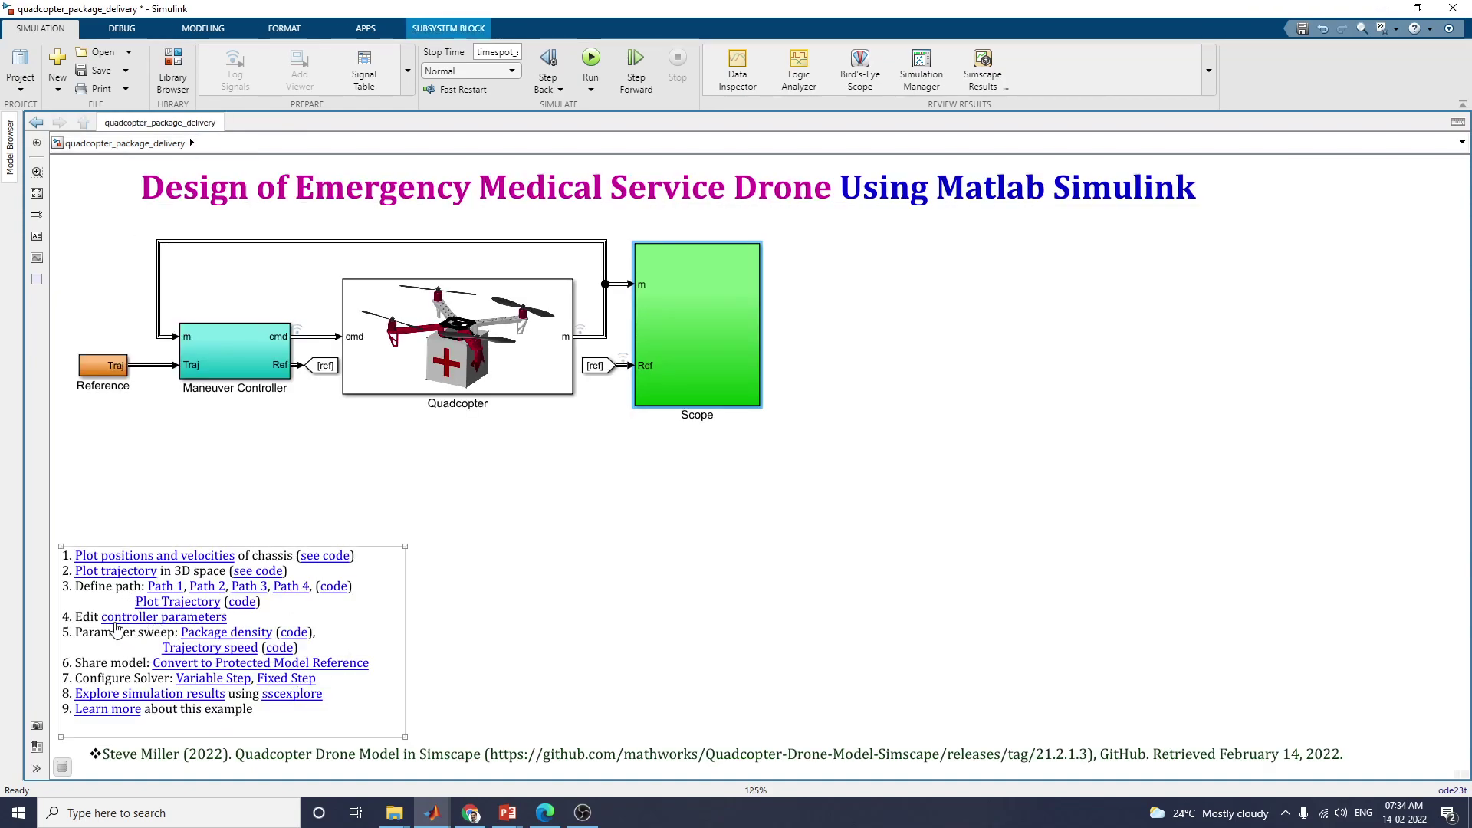
{"action": "left_click", "coordinate": [124, 618]}
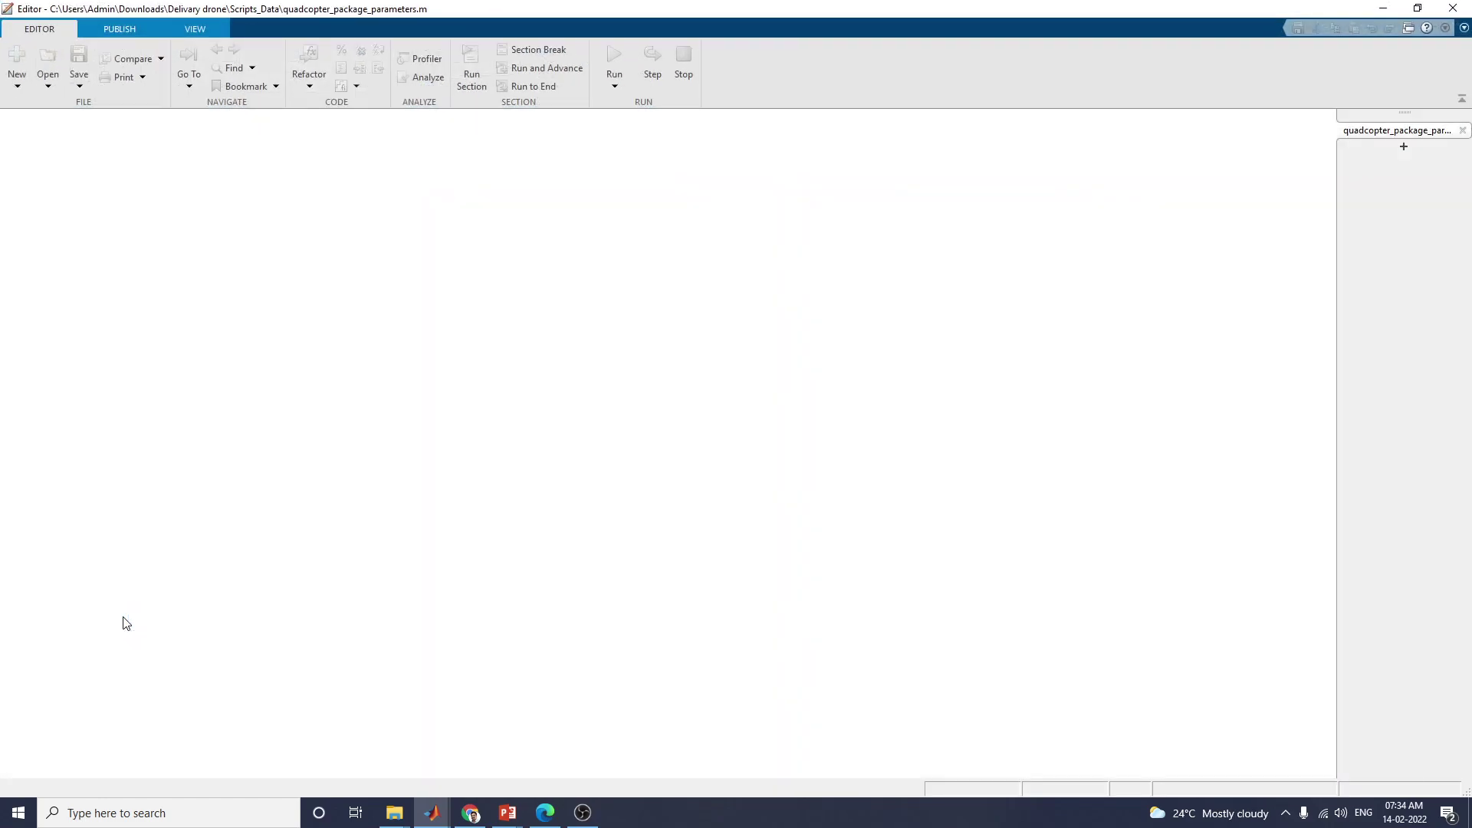
{"action": "scroll", "coordinate": [144, 618], "scroll_direction": "down", "scroll_amount": 2}
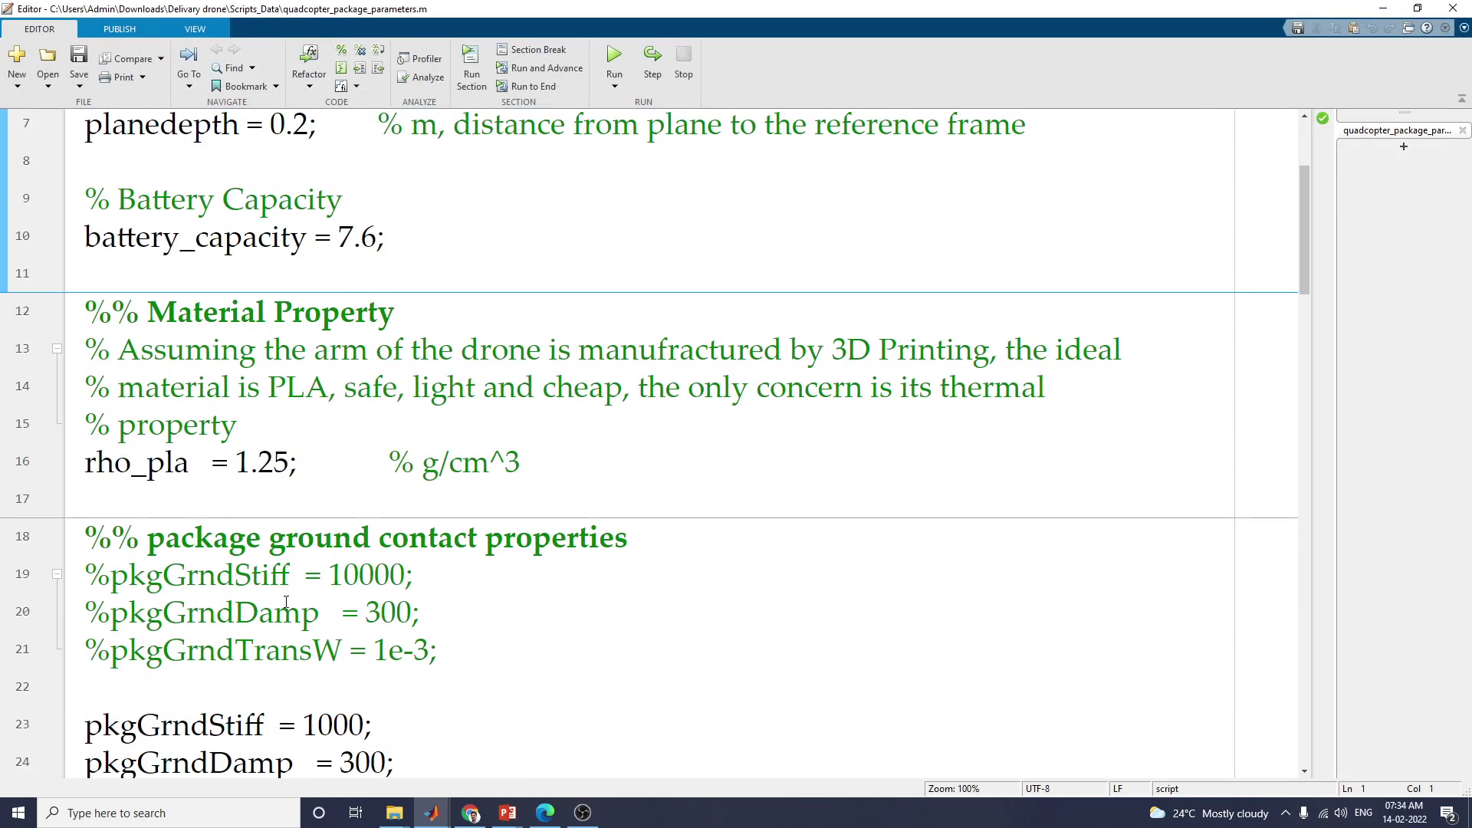
{"action": "scroll", "coordinate": [286, 603], "scroll_direction": "down", "scroll_amount": 1}
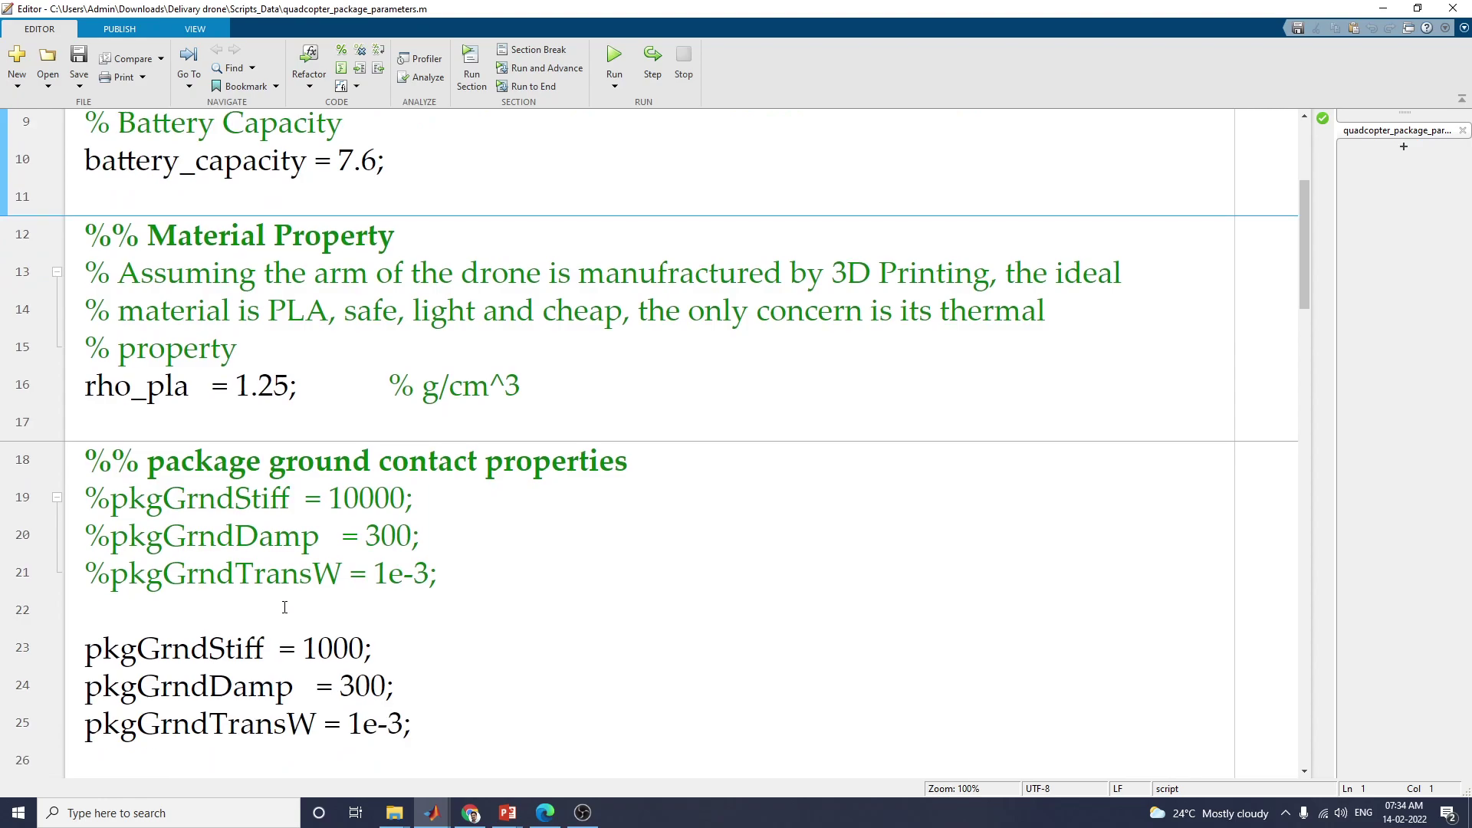
{"action": "scroll", "coordinate": [285, 607], "scroll_direction": "down", "scroll_amount": 2}
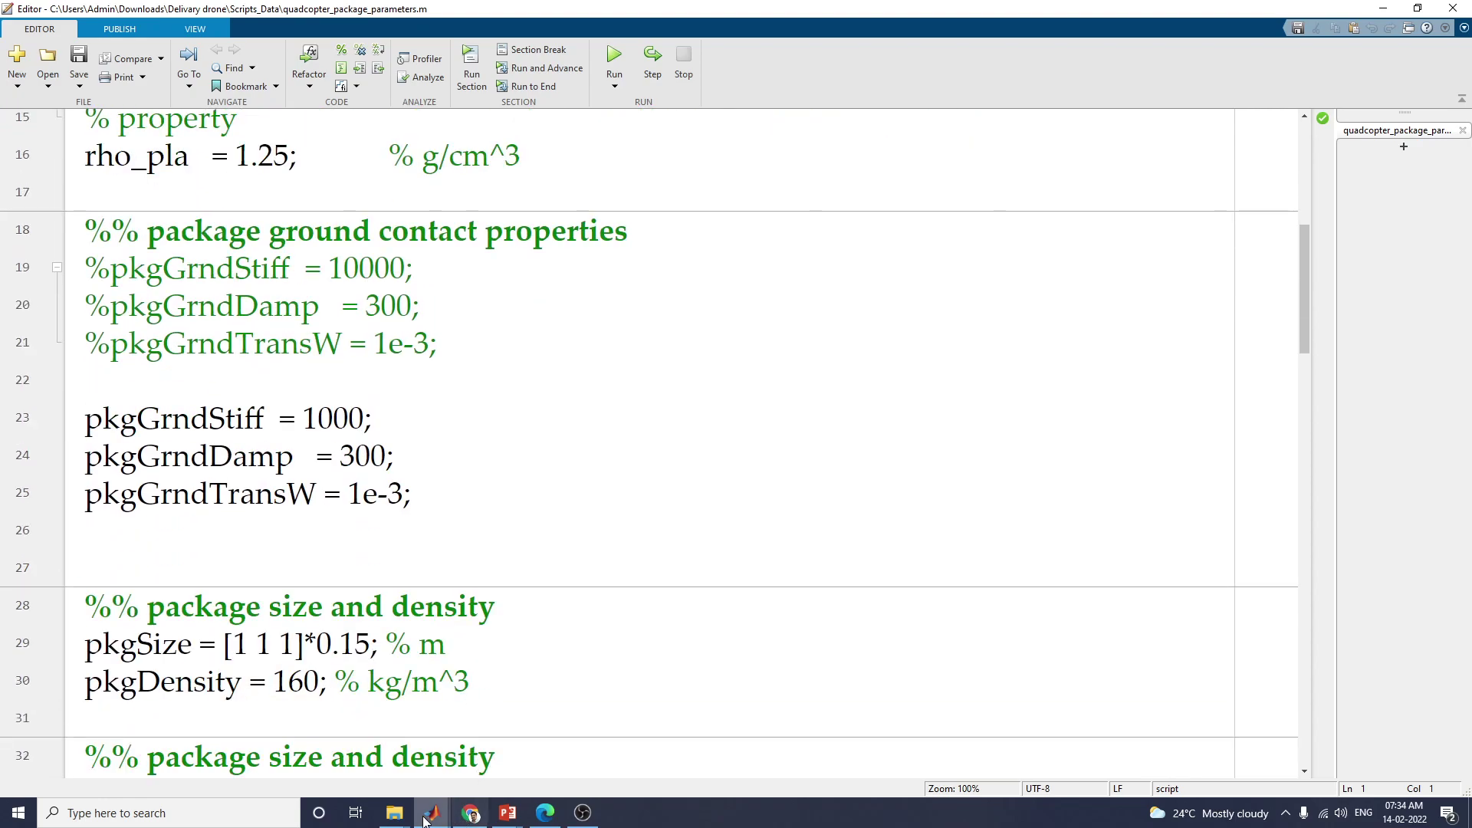
- Bring back the Simulink model, show its debugging tools, then bring the Mechanics Explorer forward
{"action": "mouse_move", "coordinate": [433, 811]}
{"action": "left_click", "coordinate": [313, 753]}
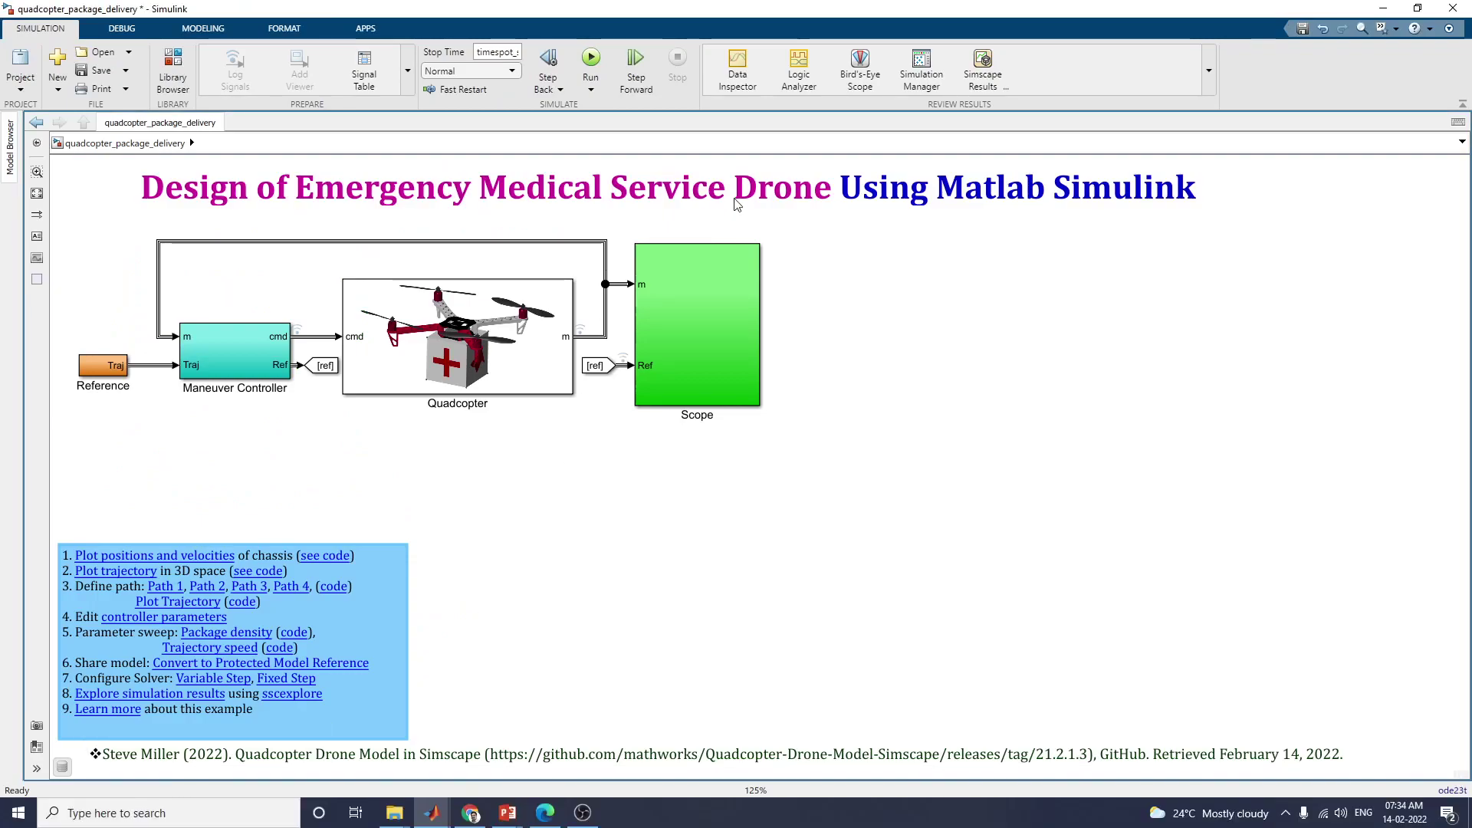
{"action": "left_click", "coordinate": [122, 28]}
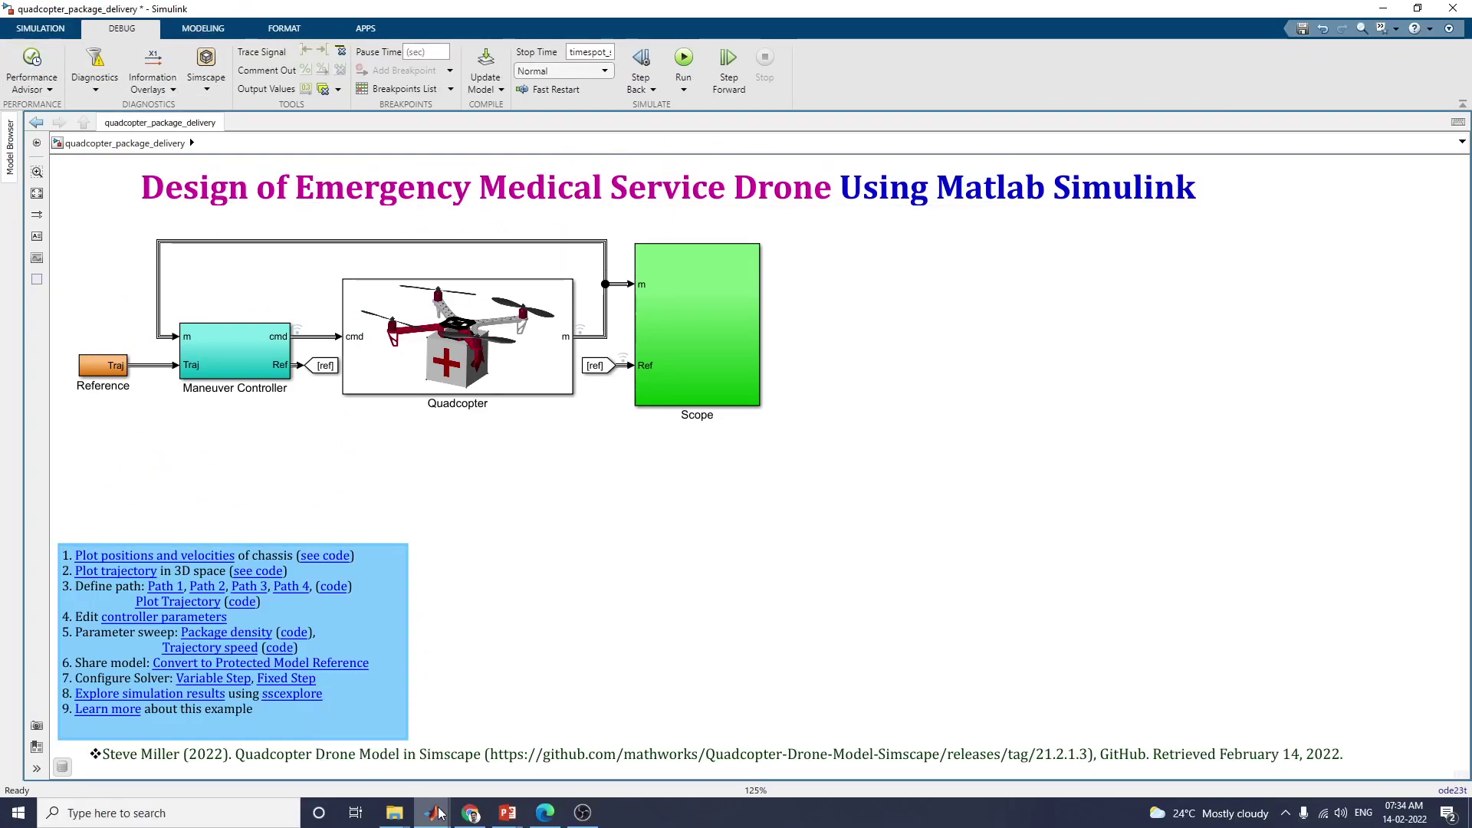
{"action": "mouse_move", "coordinate": [432, 813]}
{"action": "left_click", "coordinate": [191, 737]}
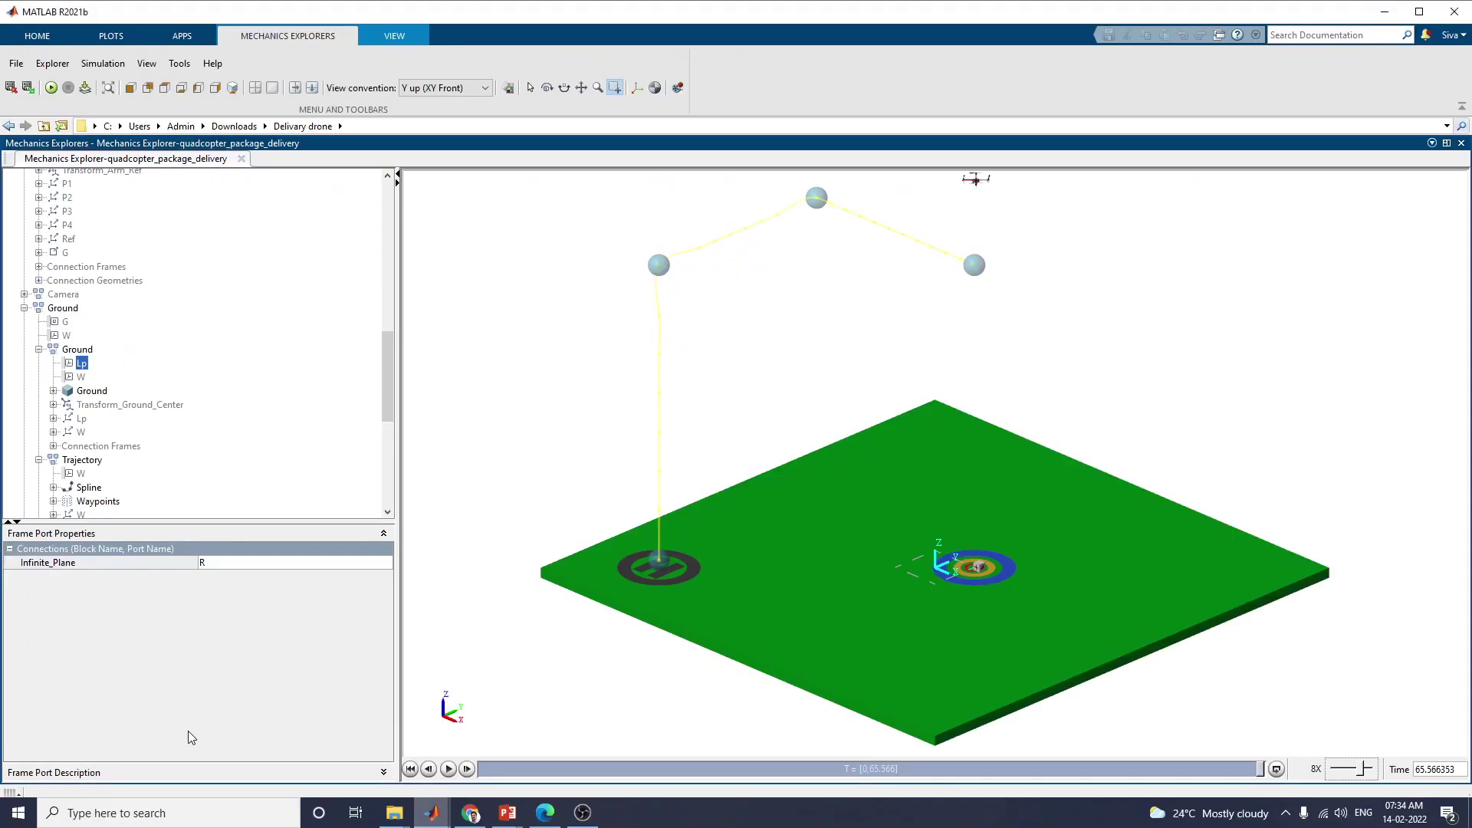
- Open the Add-On Explorer from the HOME tab's Add-Ons > Get Add-Ons
{"action": "left_click", "coordinate": [37, 36]}
{"action": "left_click", "coordinate": [744, 98]}
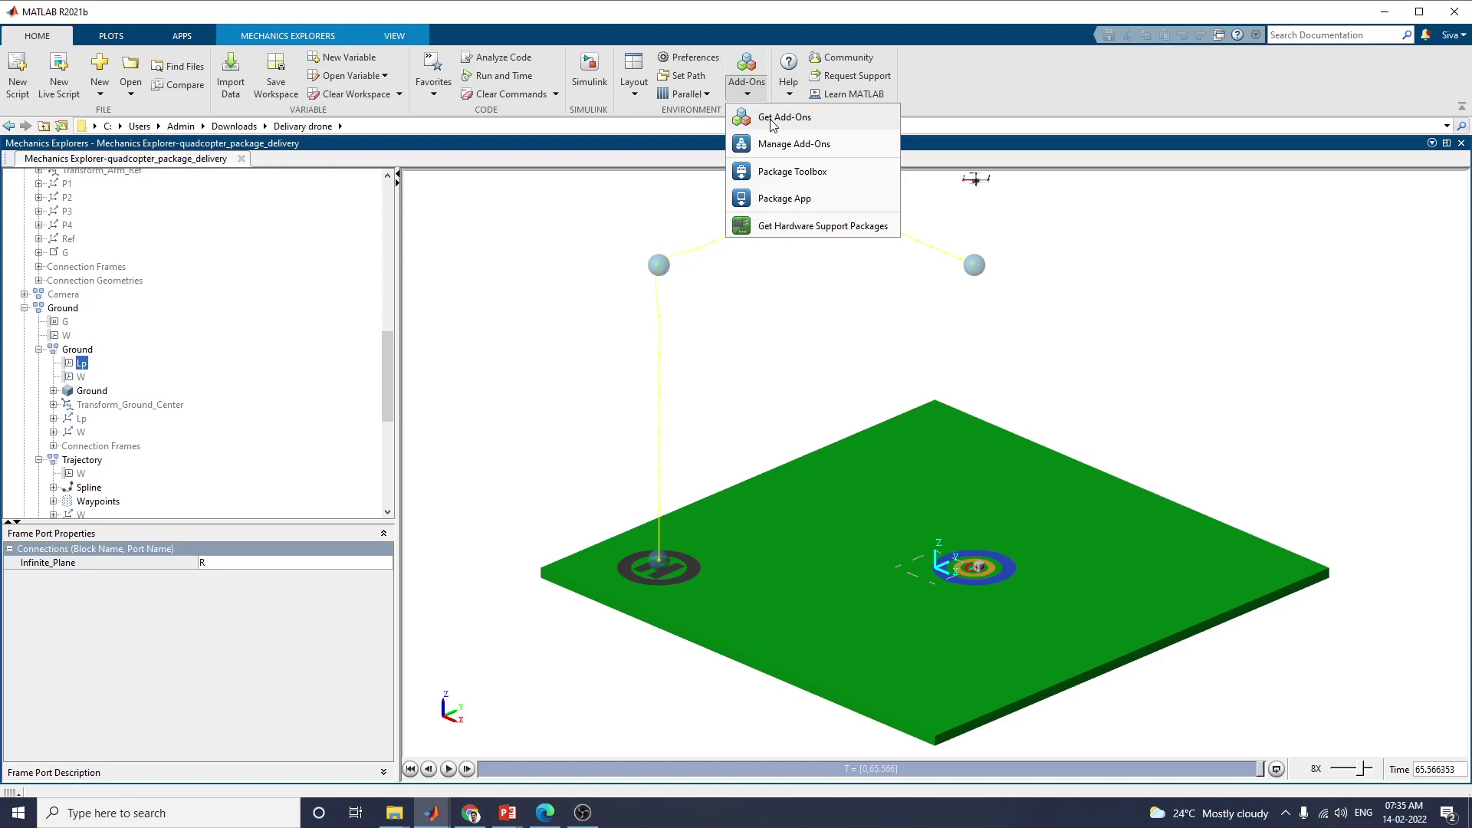
{"action": "left_click", "coordinate": [773, 118]}
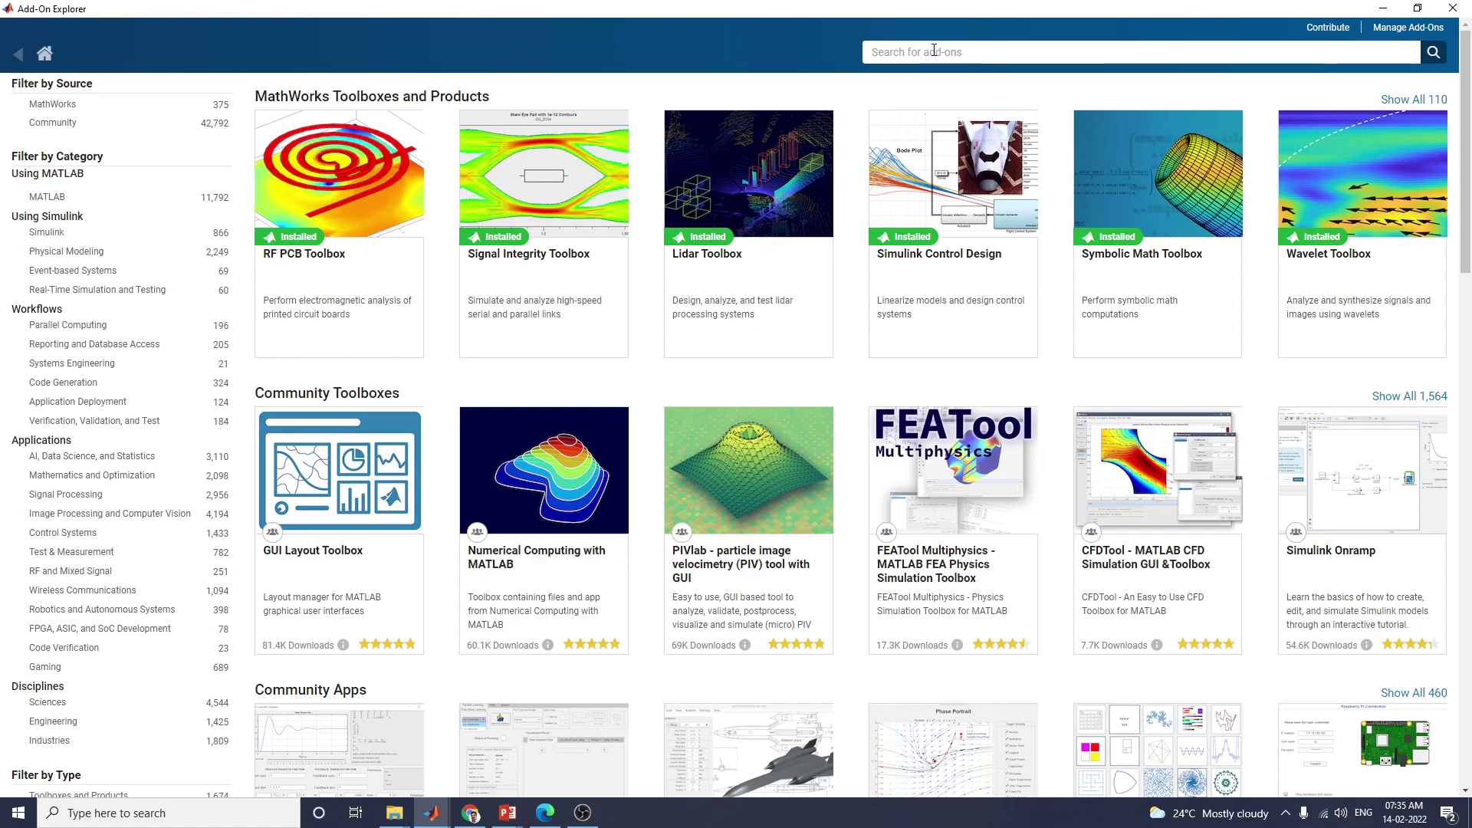
- Search add-ons for 'parrot drone' and view the MATLAB Support Package for Parrot Drones
{"action": "left_click", "coordinate": [932, 51]}
{"action": "type", "text": "parrot dron"}
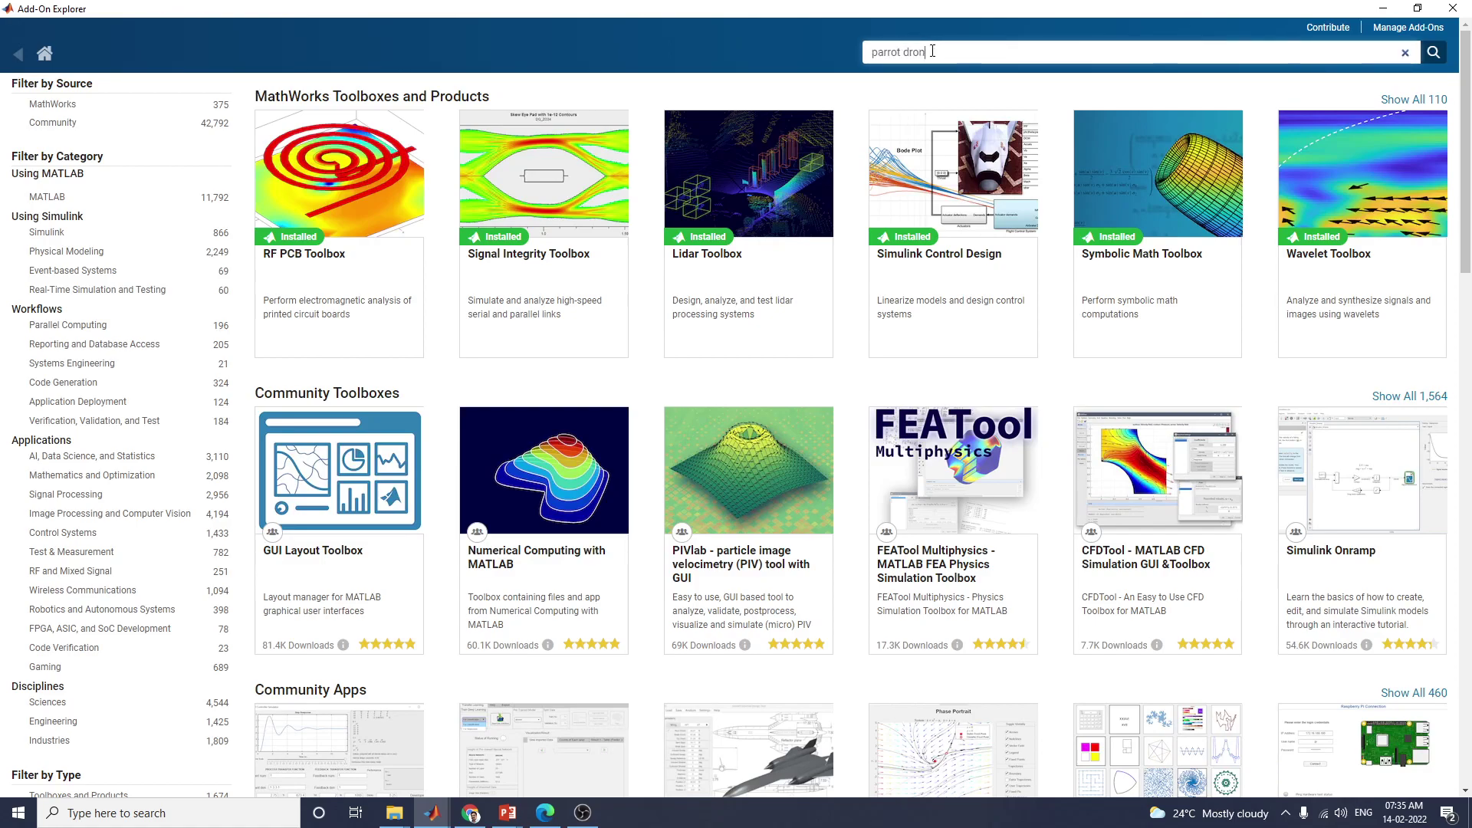
{"action": "type", "text": "e"}
{"action": "key", "text": "Return"}
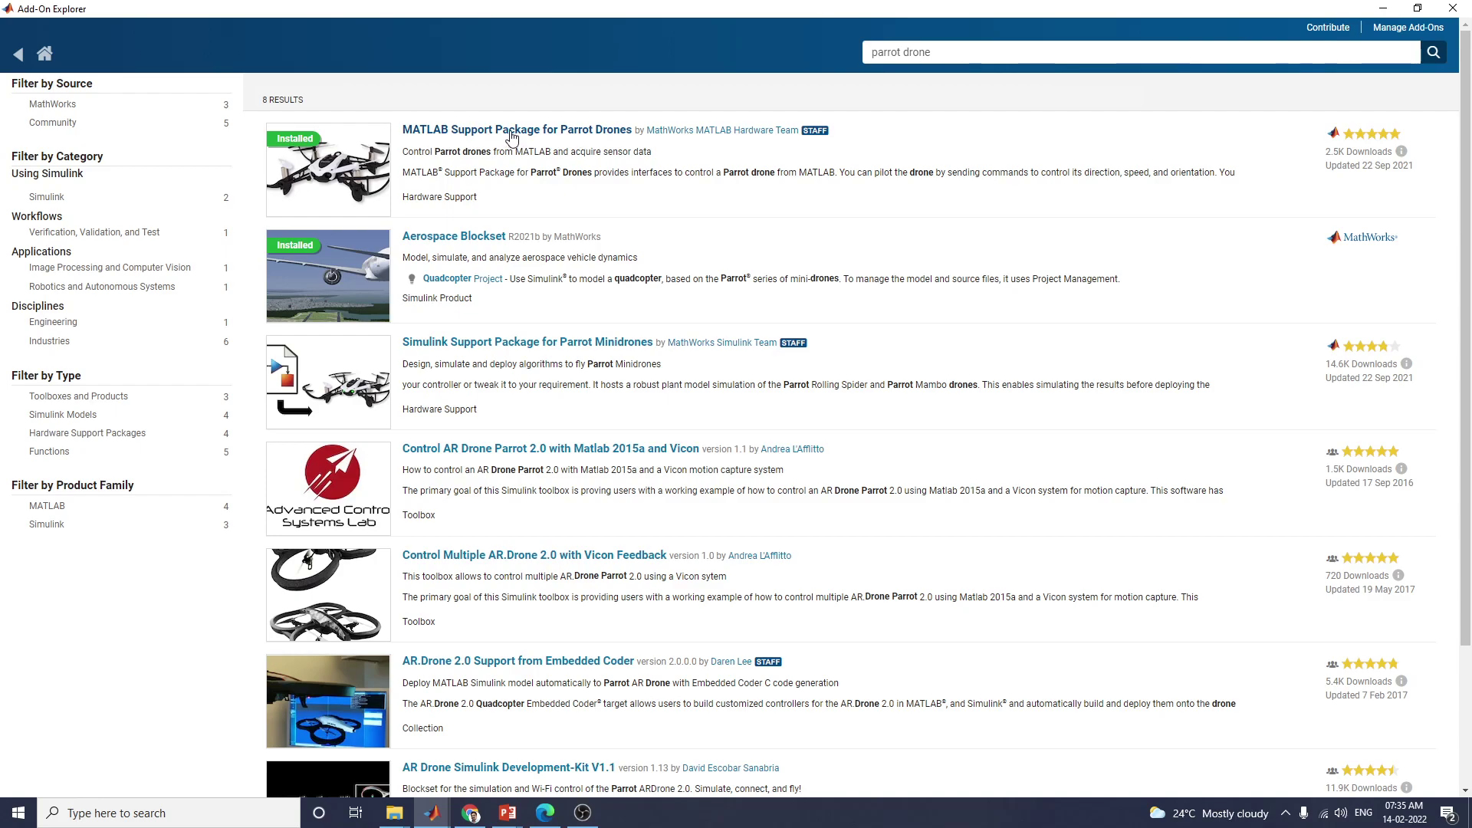
{"action": "left_click", "coordinate": [513, 137]}
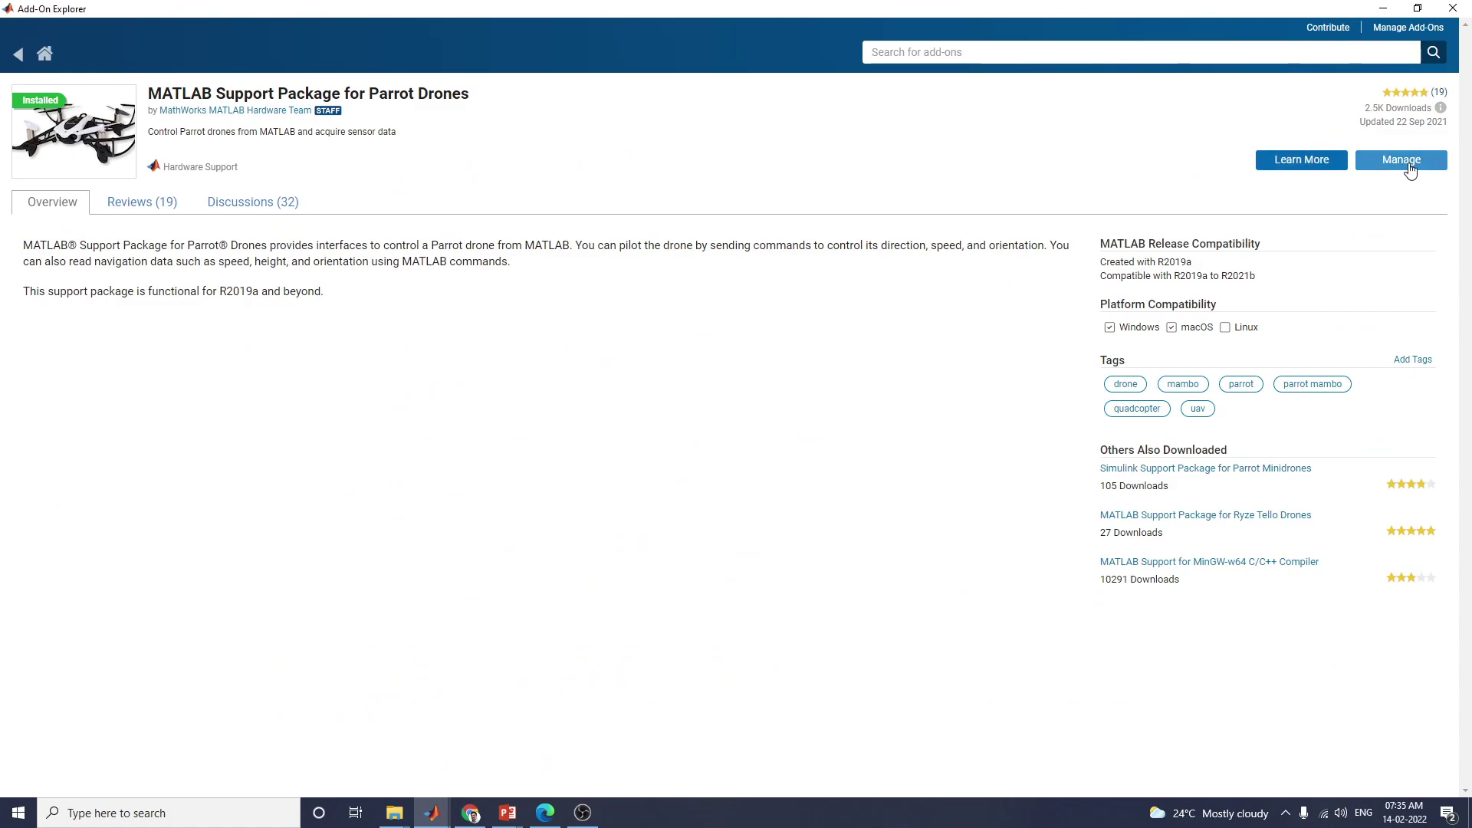
- Close the Add-On Explorer and bring the Simulink delivery model to the front
{"action": "left_click", "coordinate": [1452, 8]}
{"action": "left_click", "coordinate": [431, 813]}
{"action": "left_click", "coordinate": [324, 763]}
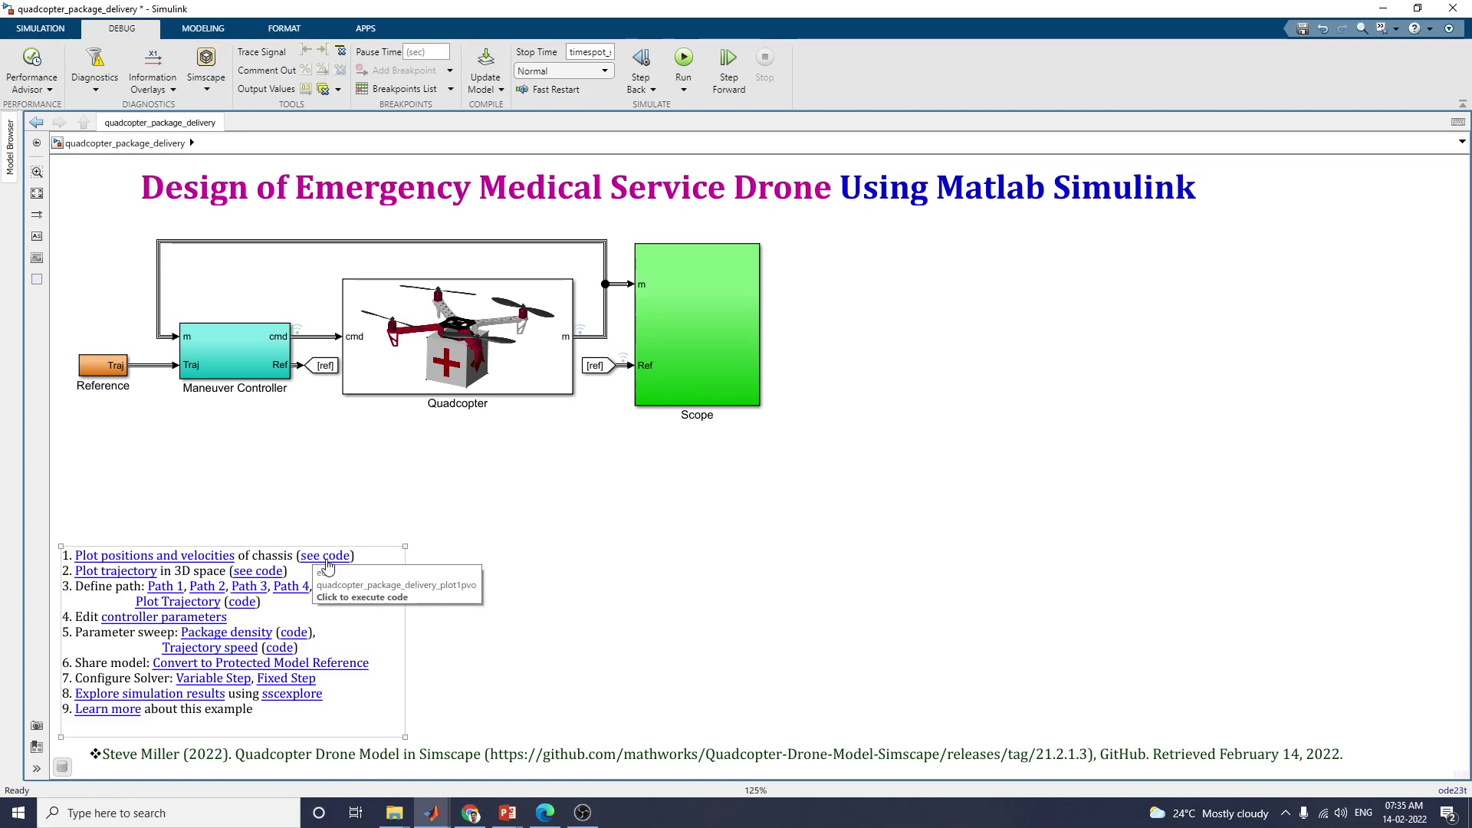
- Open quadcopter_package_delivery_plot1pvo.m via 'see code', scroll its subplot code, then return to Simulink
{"action": "left_click", "coordinate": [330, 565]}
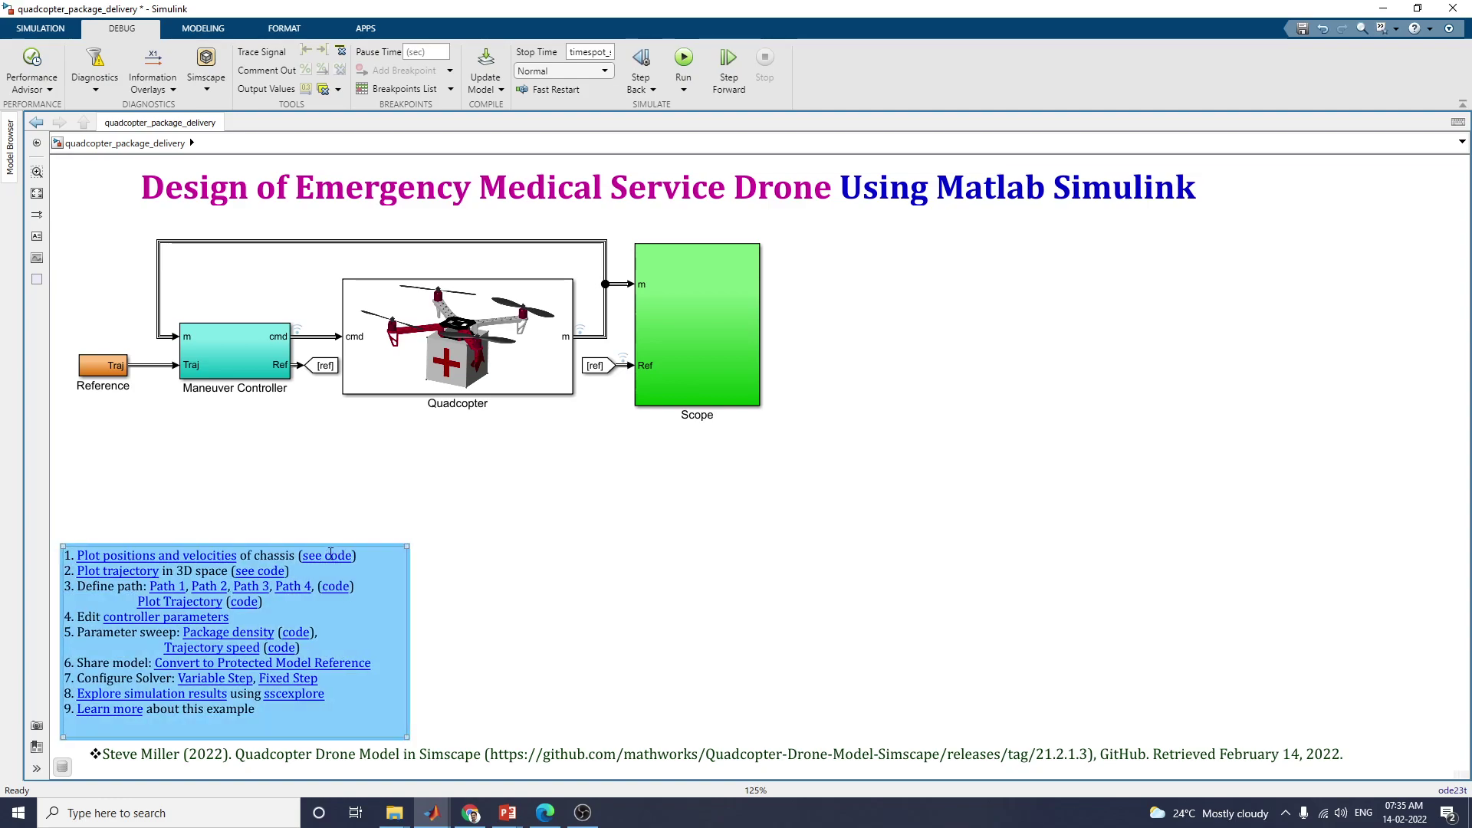
{"action": "left_click", "coordinate": [329, 553]}
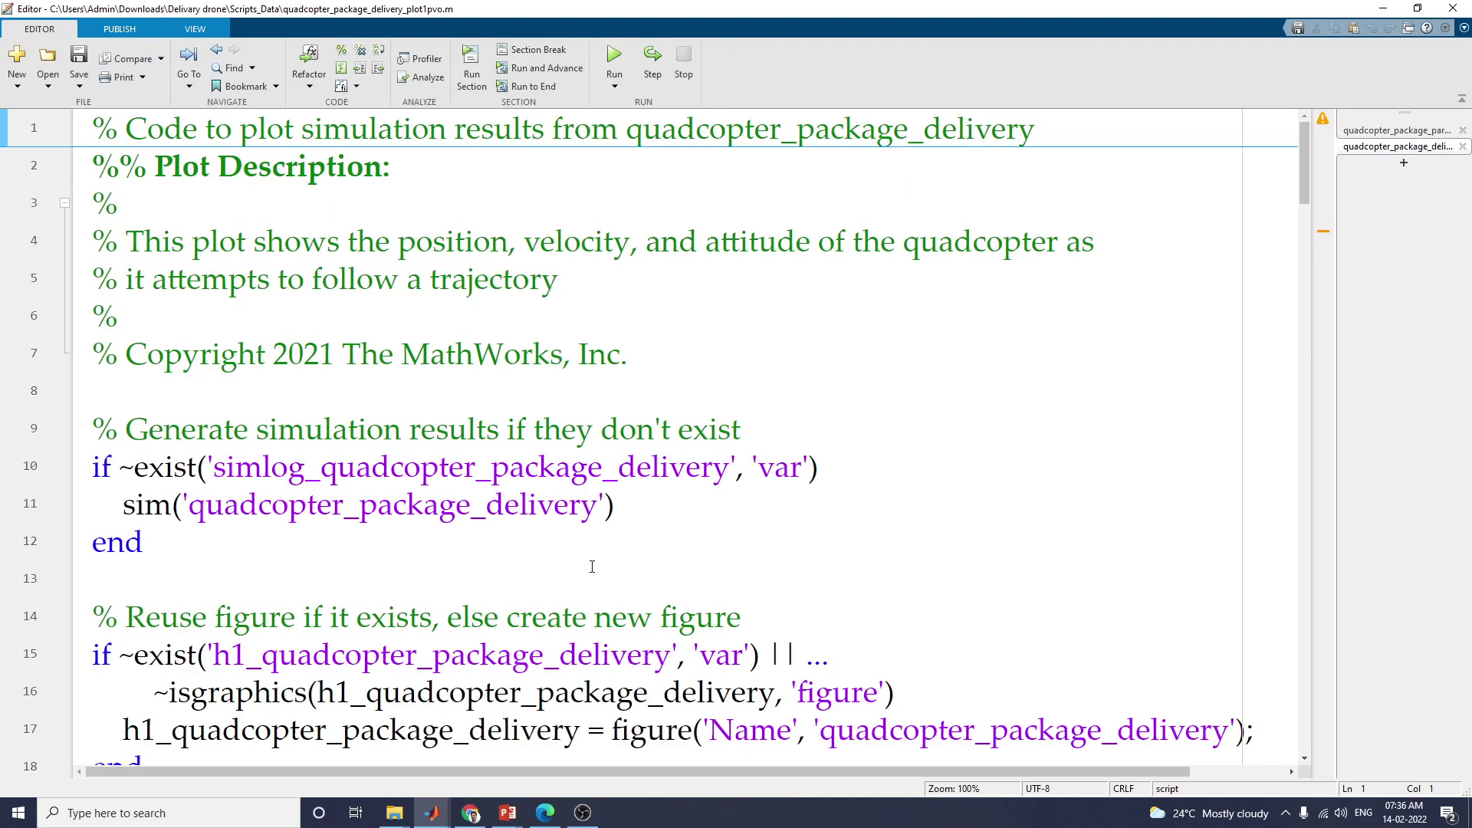
{"action": "scroll", "coordinate": [592, 566], "scroll_direction": "down", "scroll_amount": 1}
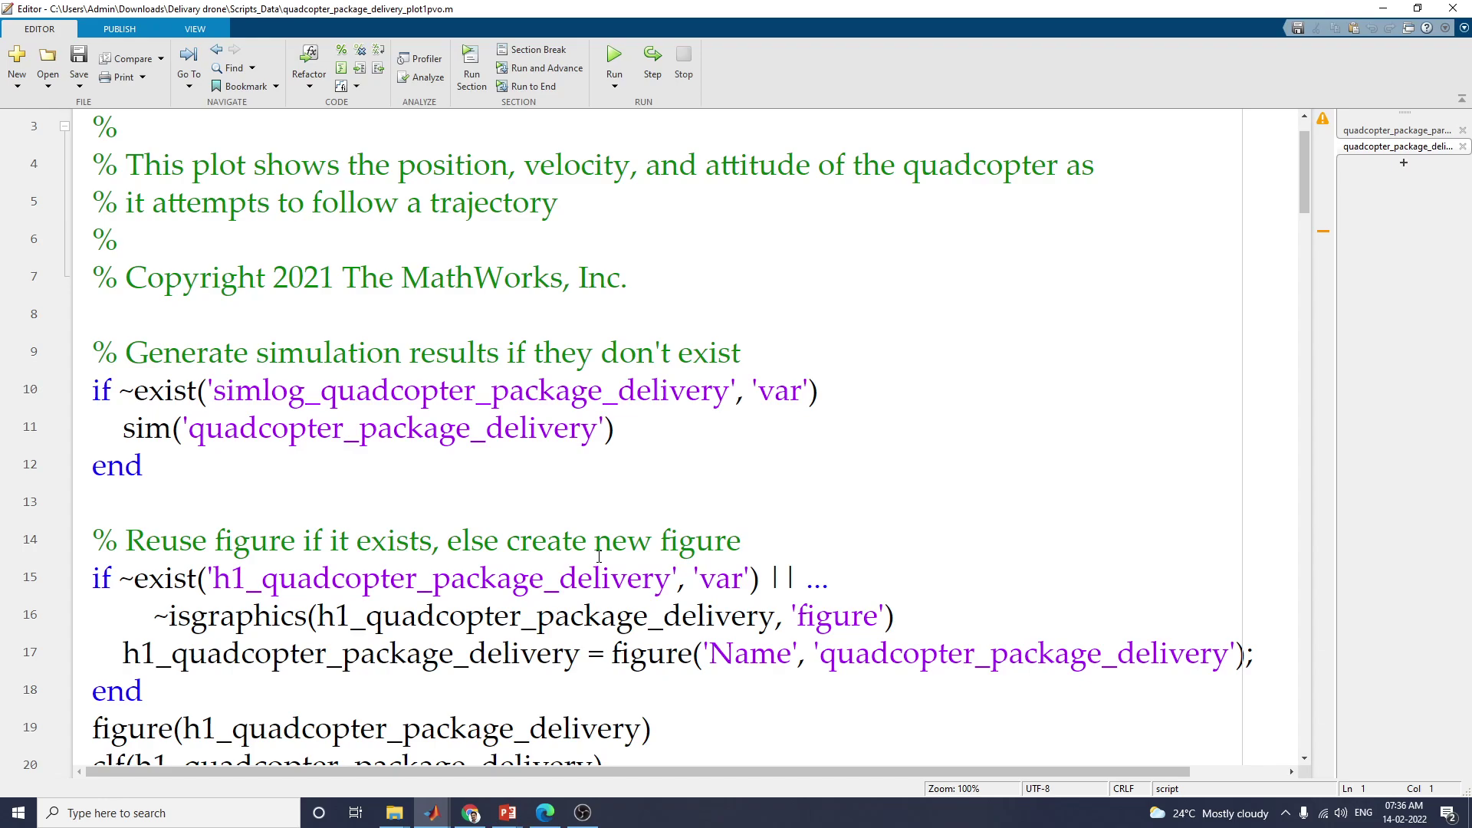
{"action": "scroll", "coordinate": [599, 555], "scroll_direction": "down", "scroll_amount": 4}
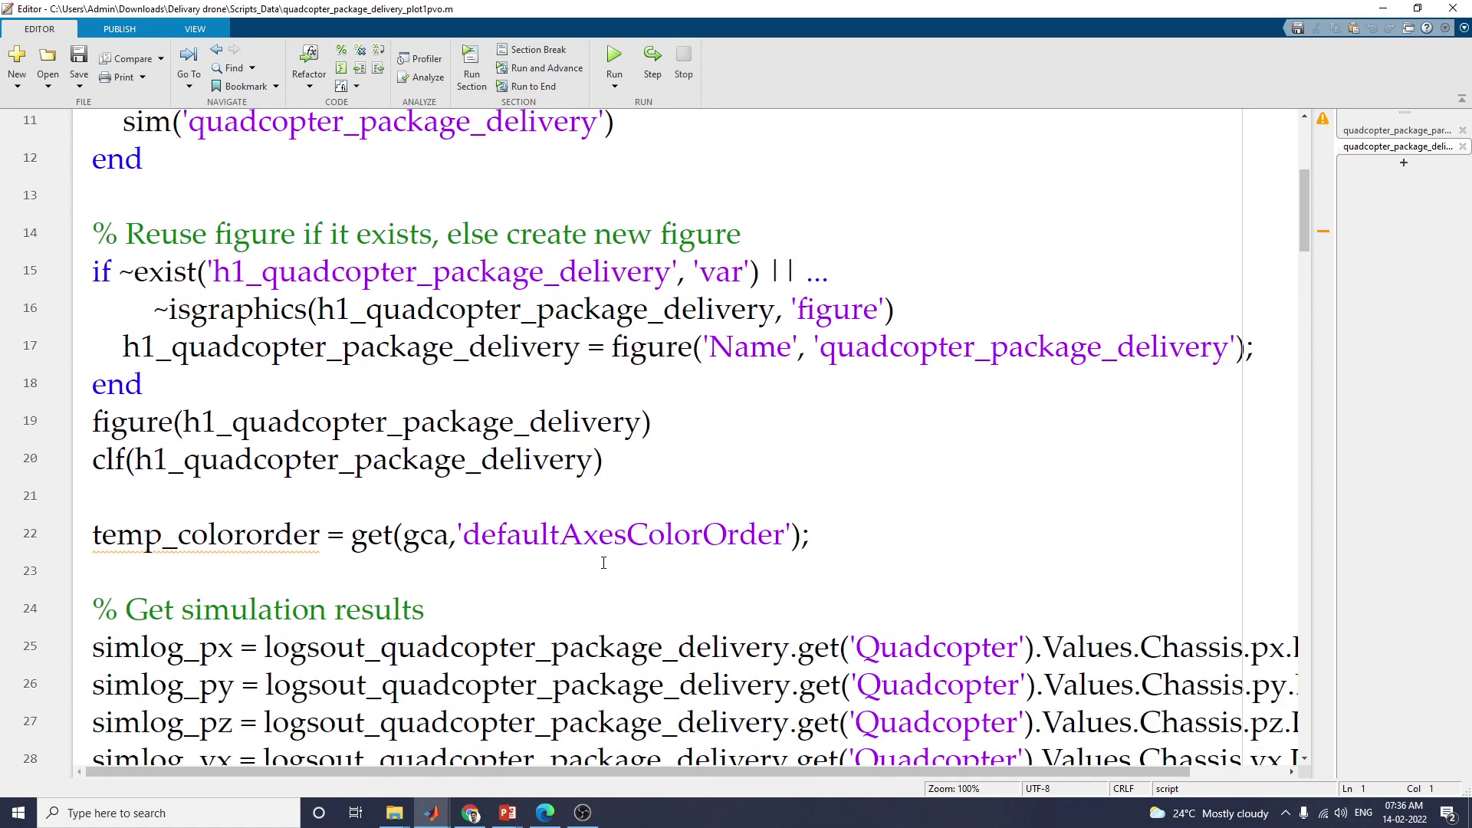
{"action": "scroll", "coordinate": [604, 567], "scroll_direction": "down", "scroll_amount": 15}
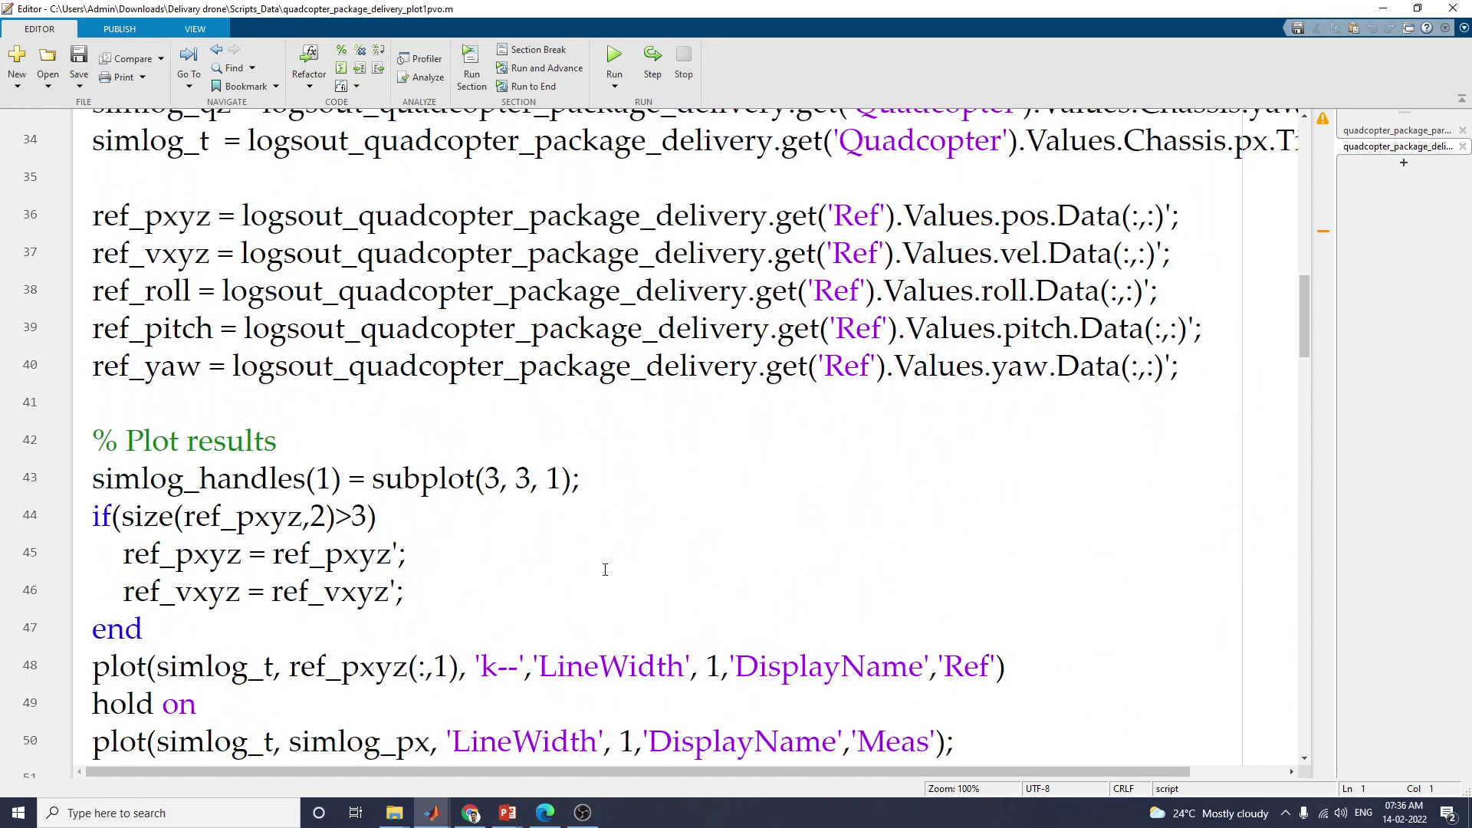
{"action": "scroll", "coordinate": [606, 572], "scroll_direction": "down", "scroll_amount": 20}
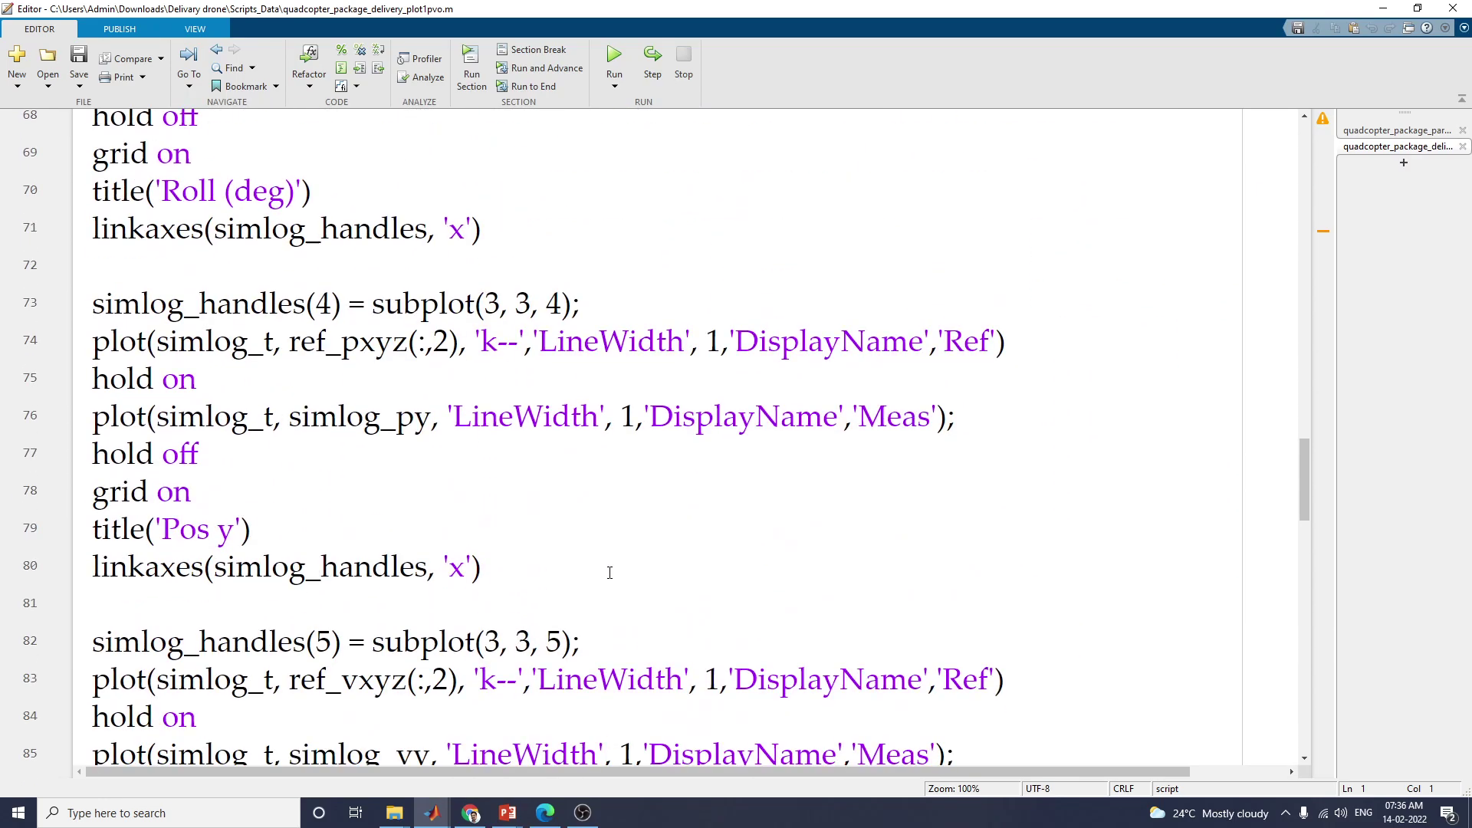
{"action": "scroll", "coordinate": [613, 572], "scroll_direction": "down", "scroll_amount": 8}
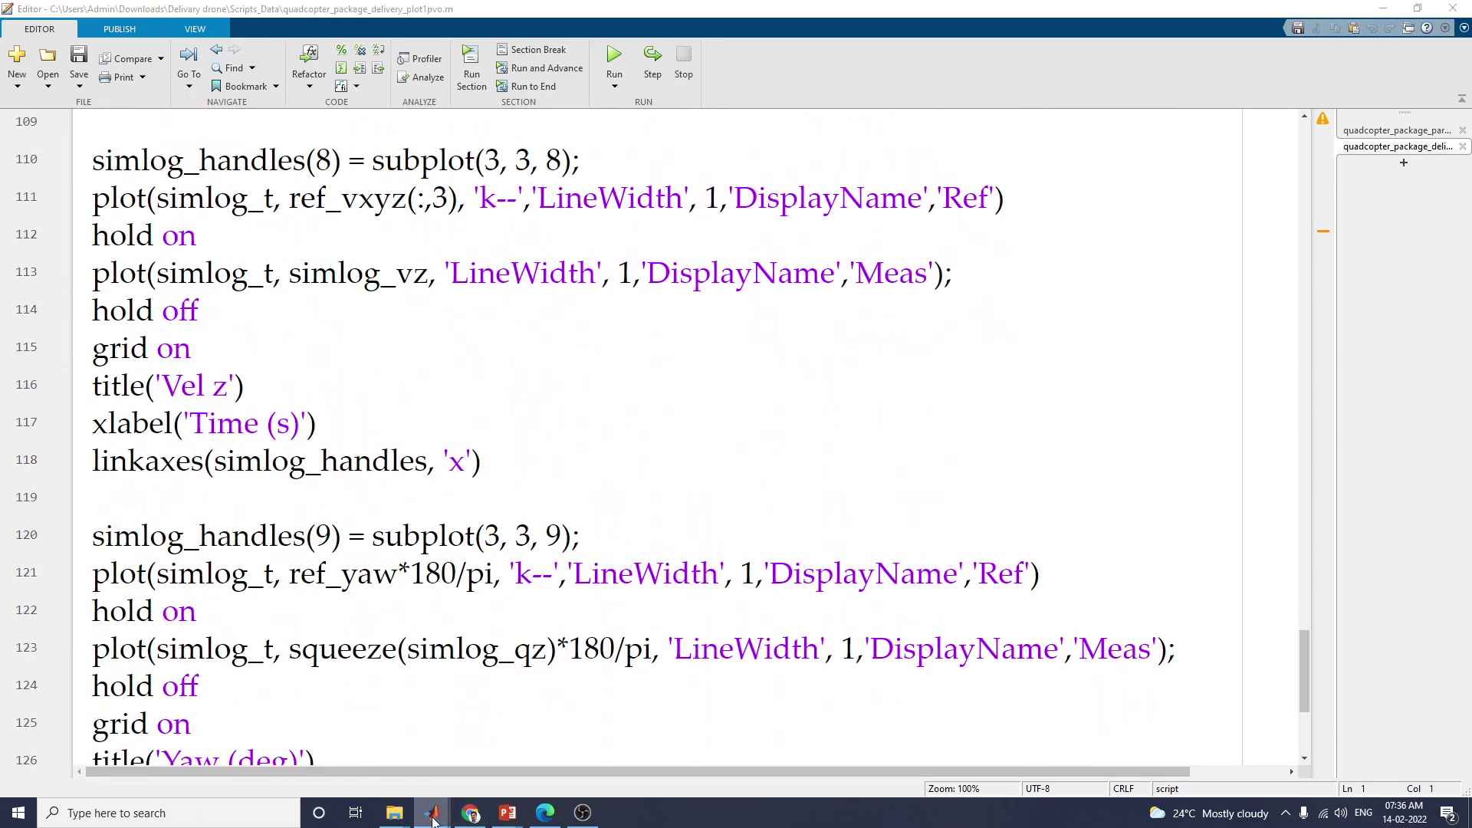
{"action": "mouse_move", "coordinate": [432, 811]}
{"action": "left_click", "coordinate": [270, 759]}
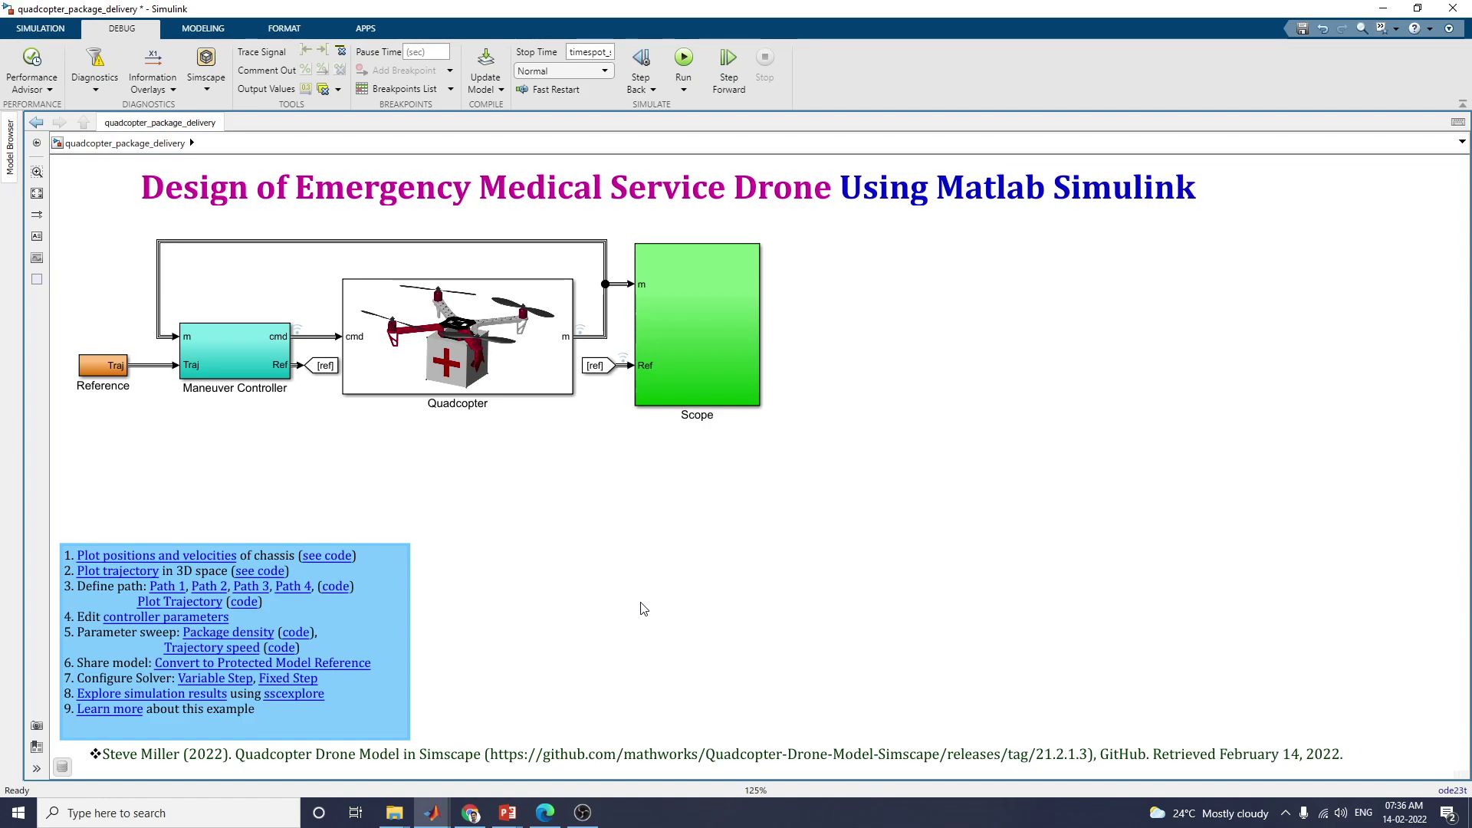
- Select the 2022 GitHub source citation note beneath the drone diagram
{"action": "left_click", "coordinate": [632, 766]}
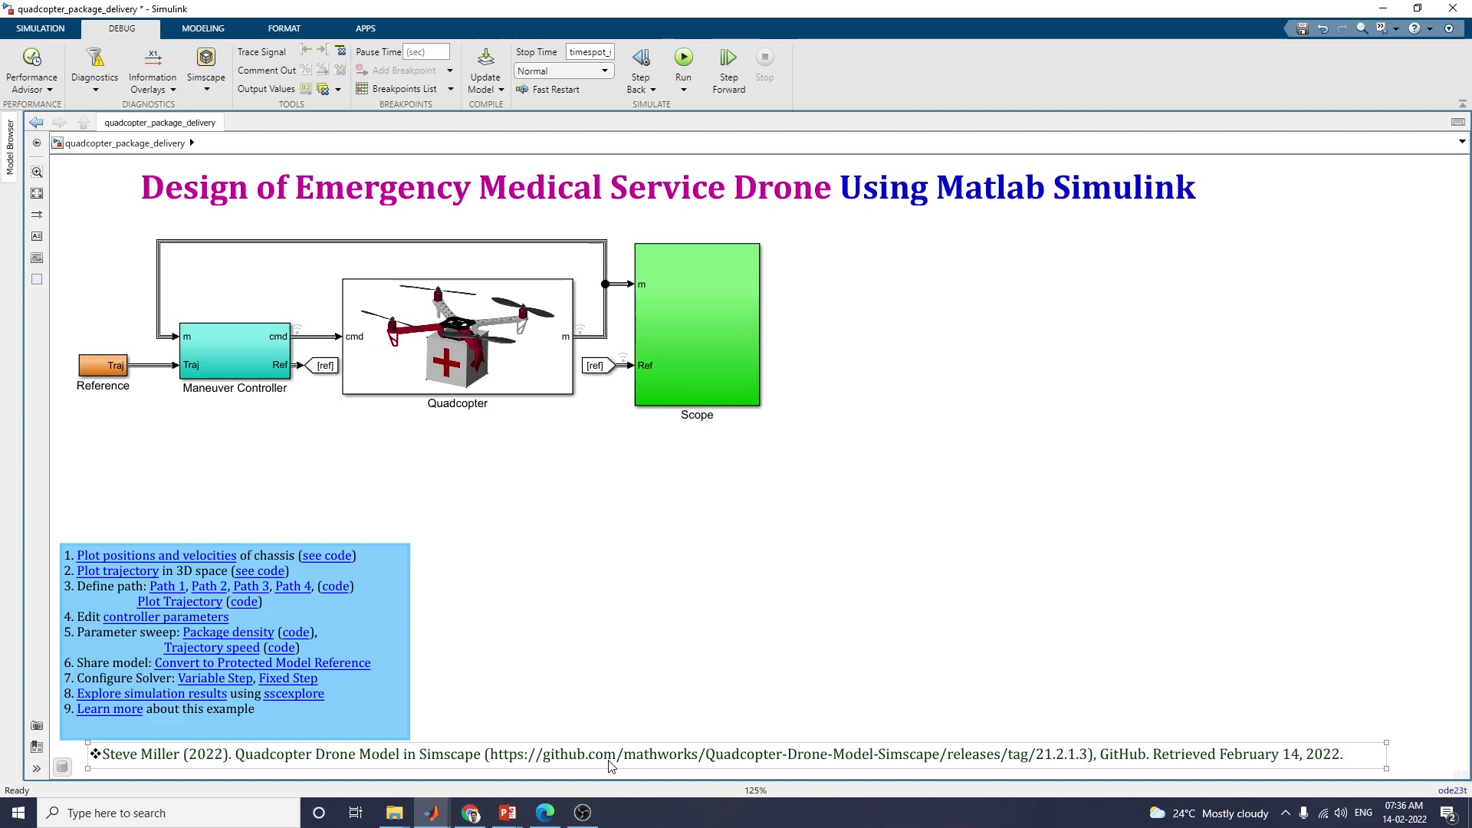